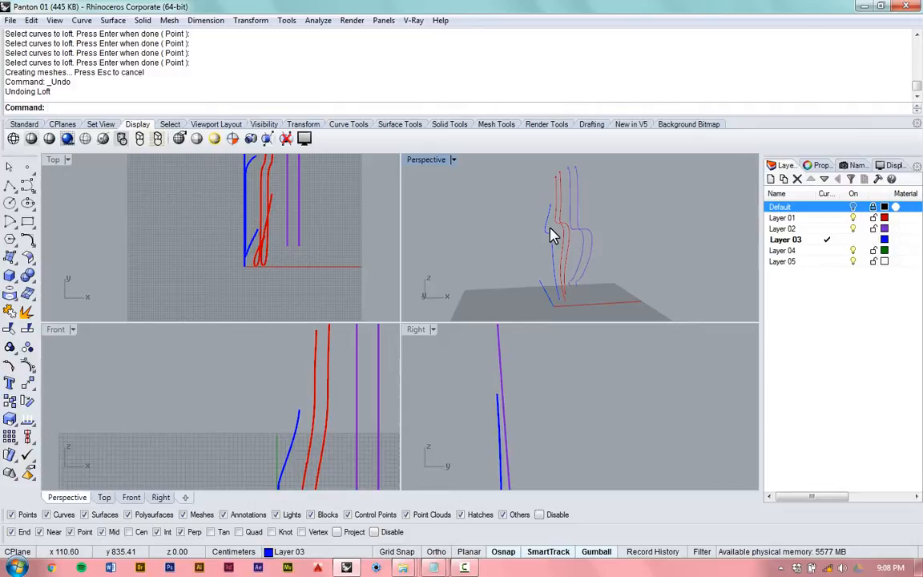
- Examine the blue, red and purple chair profile curves from several angles in a maximized perspective view
{"action": "scroll", "coordinate": [551, 235], "scroll_direction": "up", "scroll_amount": 3}
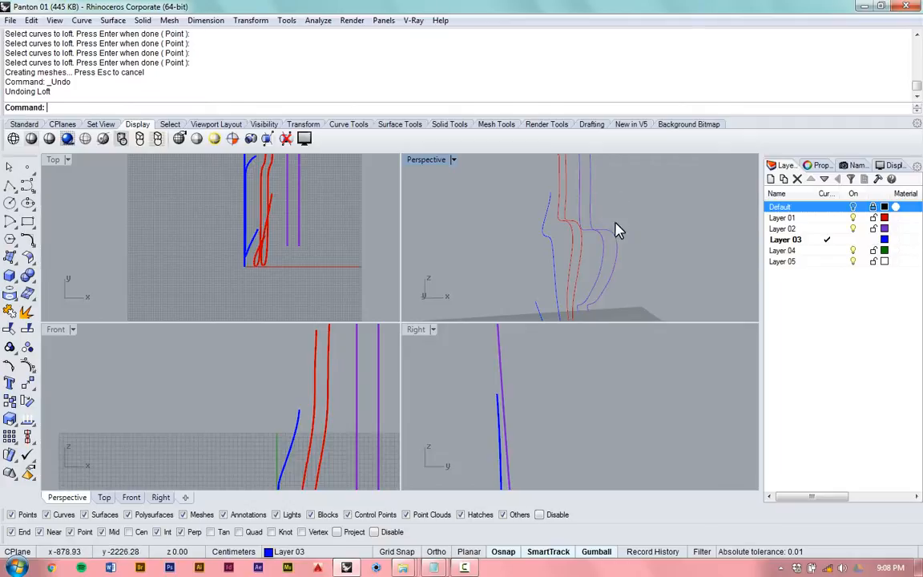
{"action": "right_click_drag", "start_coordinate": [615, 228], "coordinate": [589, 244]}
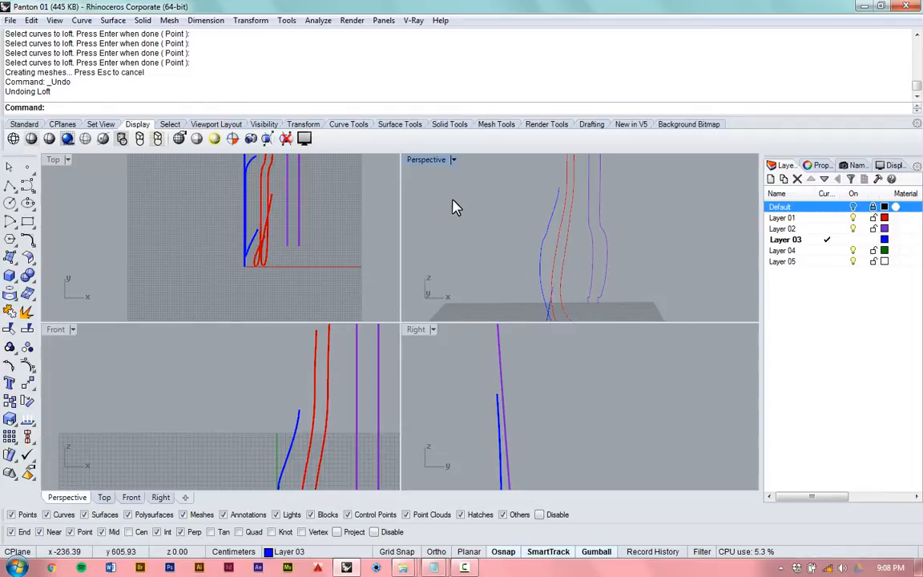
{"action": "right_click_drag", "start_coordinate": [473, 204], "coordinate": [532, 258]}
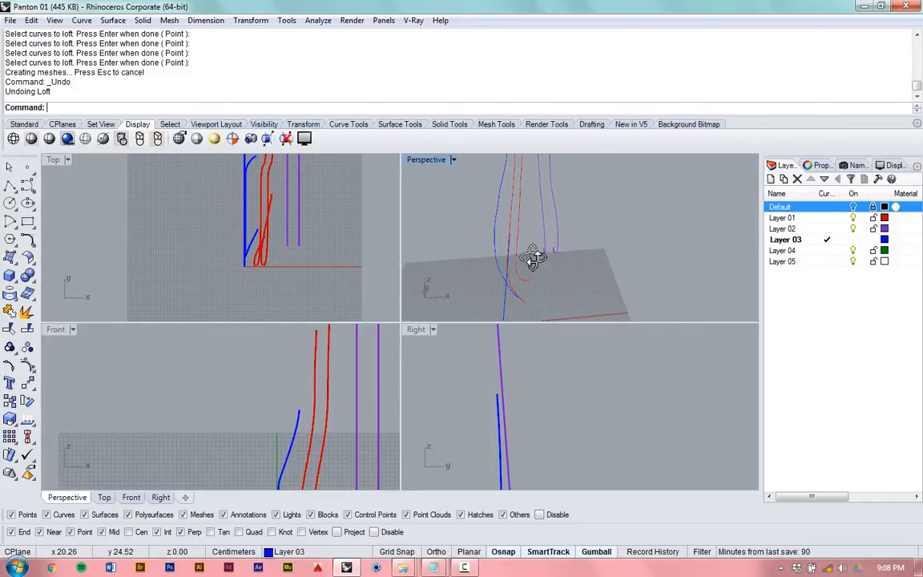
{"action": "double_click", "coordinate": [426, 162]}
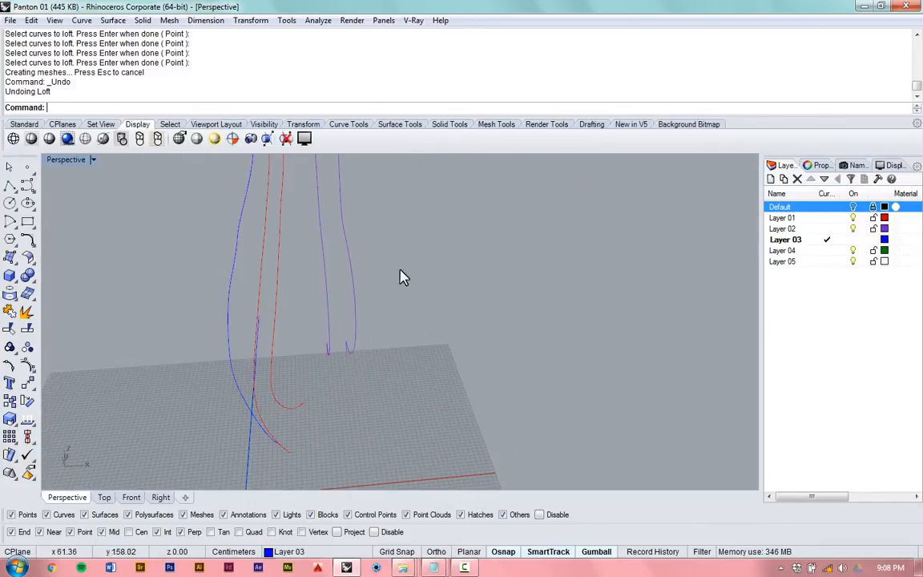
{"action": "right_click_drag", "start_coordinate": [403, 277], "coordinate": [454, 285]}
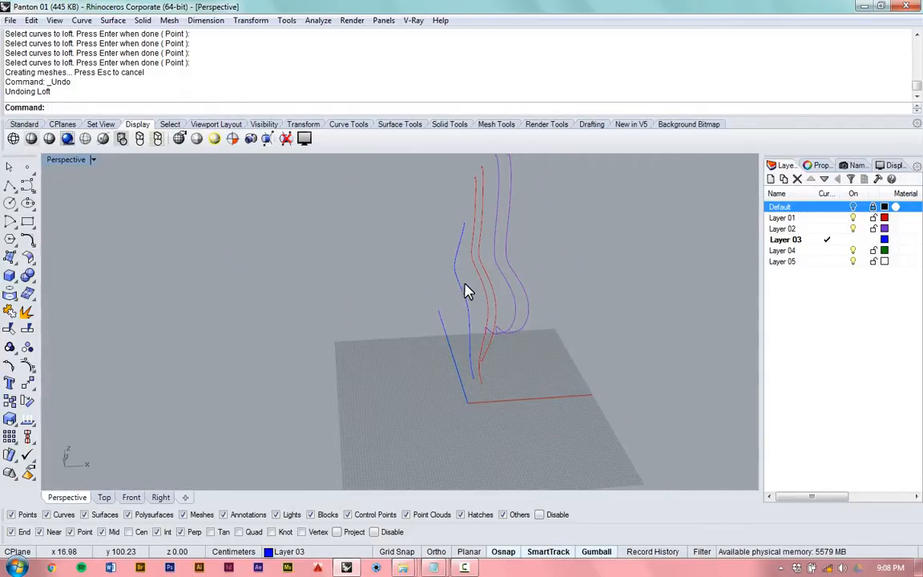
{"action": "scroll", "coordinate": [498, 298], "scroll_direction": "up", "scroll_amount": 2}
{"action": "scroll", "coordinate": [498, 296], "scroll_direction": "up", "scroll_amount": 2}
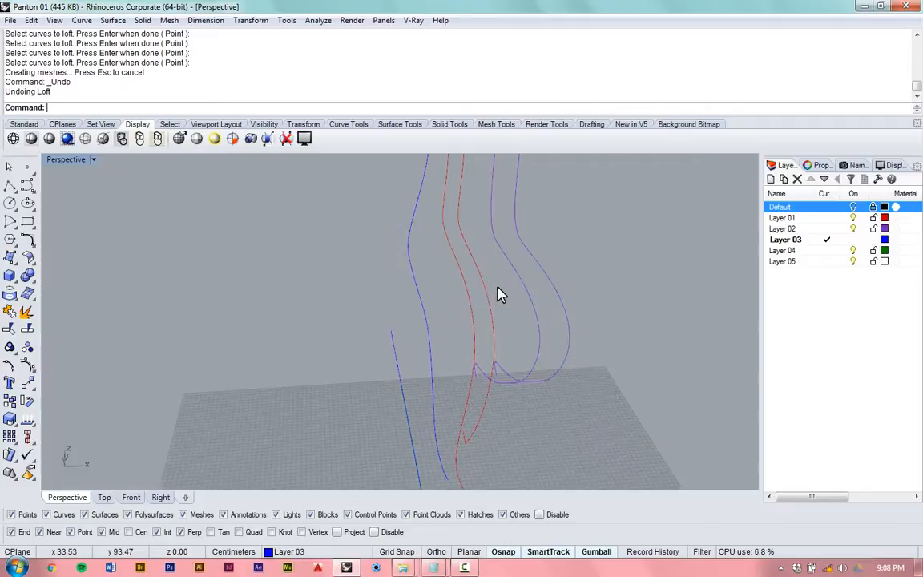
{"action": "scroll", "coordinate": [443, 371], "scroll_direction": "up", "scroll_amount": 1}
{"action": "scroll", "coordinate": [436, 371], "scroll_direction": "down", "scroll_amount": 5}
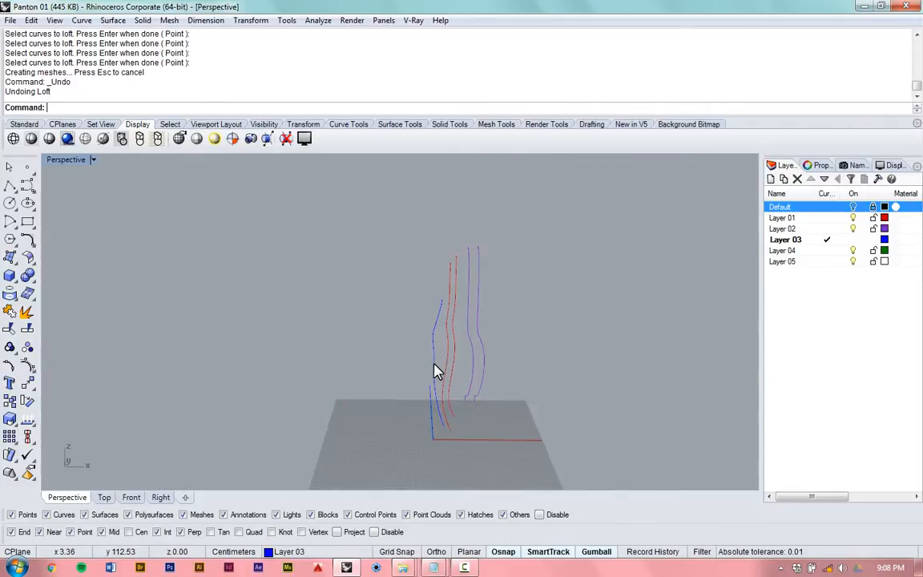
{"action": "scroll", "coordinate": [454, 371], "scroll_direction": "up", "scroll_amount": 3}
{"action": "scroll", "coordinate": [411, 363], "scroll_direction": "up", "scroll_amount": 3}
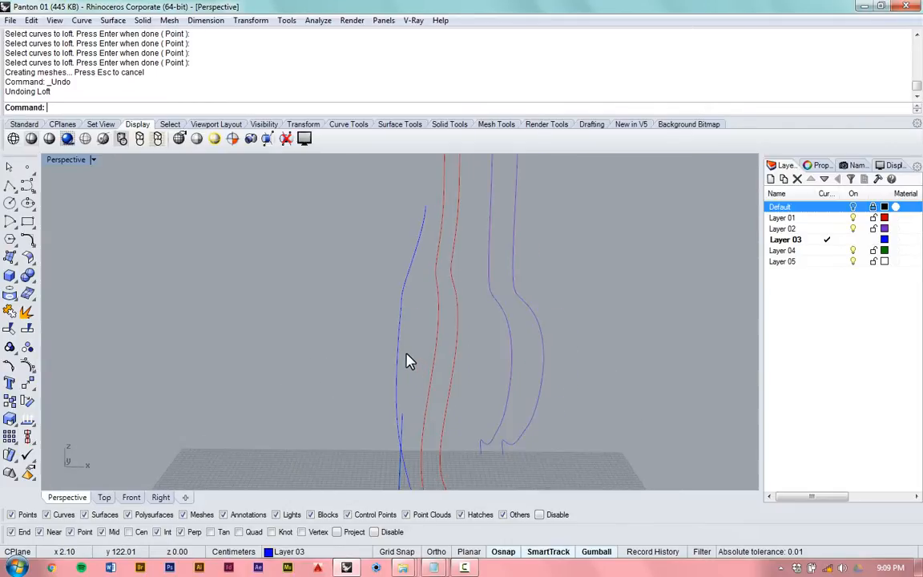
{"action": "scroll", "coordinate": [397, 336], "scroll_direction": "down", "scroll_amount": 3}
{"action": "scroll", "coordinate": [424, 410], "scroll_direction": "up", "scroll_amount": 1}
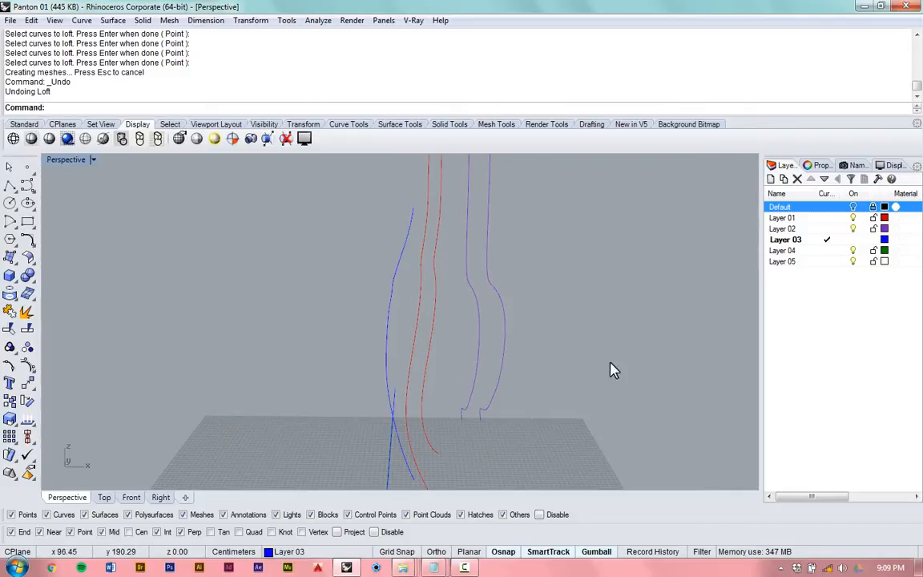
{"action": "right_click_drag", "start_coordinate": [517, 358], "coordinate": [547, 403]}
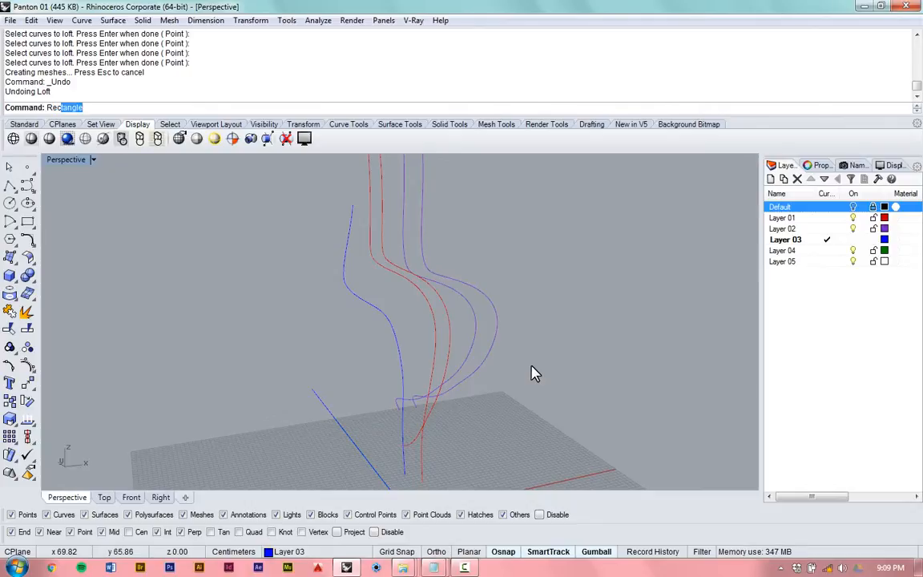
- Draw a rectangle on the construction plane, in the empty space beside the chair curves
{"action": "key", "text": "Return"}
{"action": "left_click", "coordinate": [526, 366]}
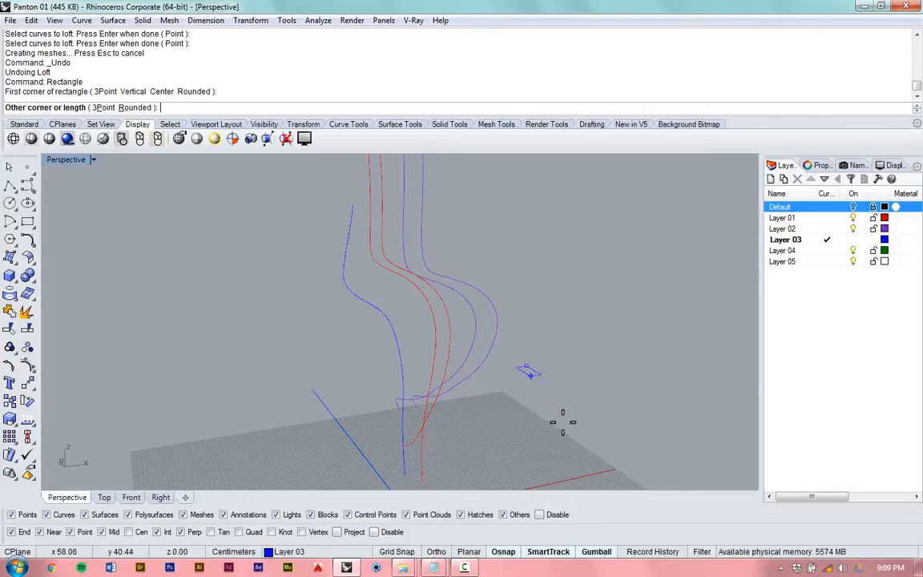
{"action": "left_click", "coordinate": [641, 374]}
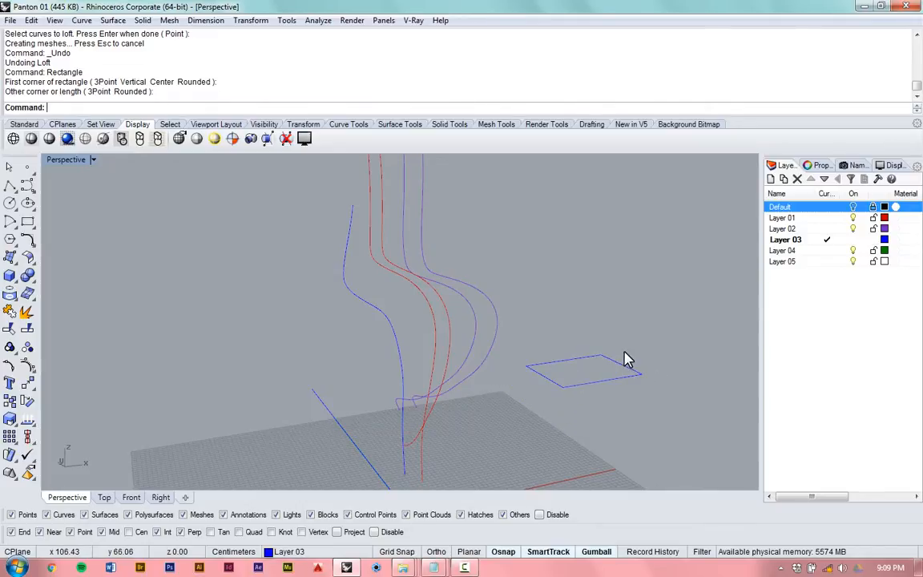
- Copy the rectangle vertically, placing one duplicate a short distance above the original
{"action": "left_click", "coordinate": [611, 366]}
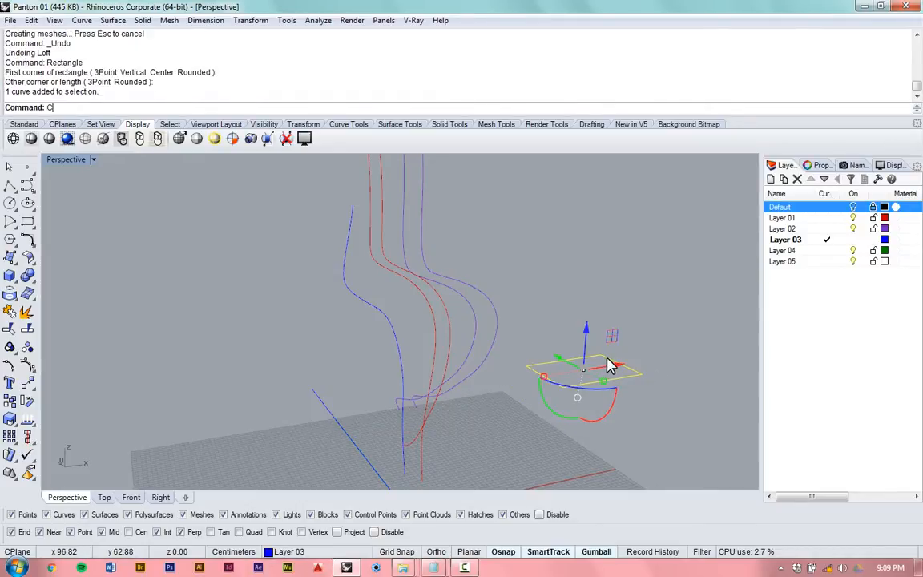
{"action": "type", "text": "Copy"}
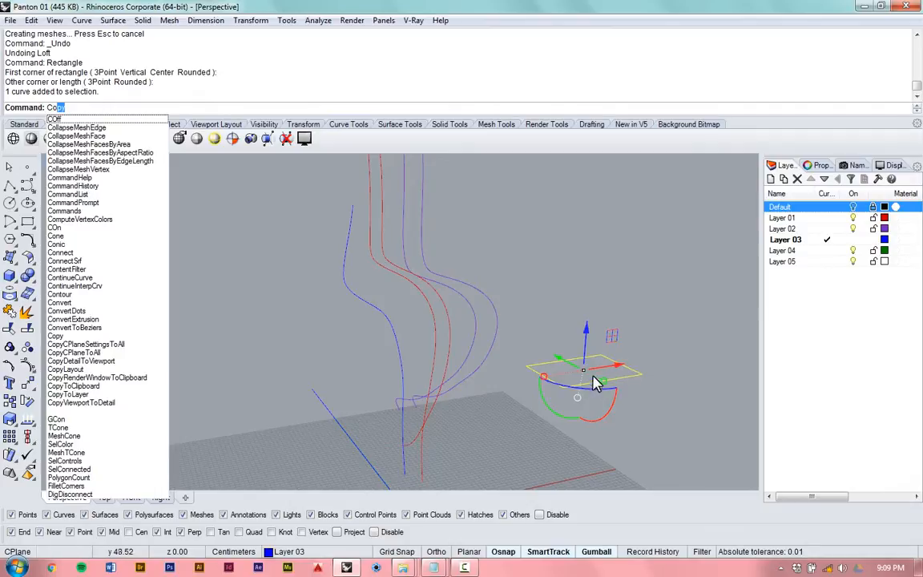
{"action": "key", "text": "Return"}
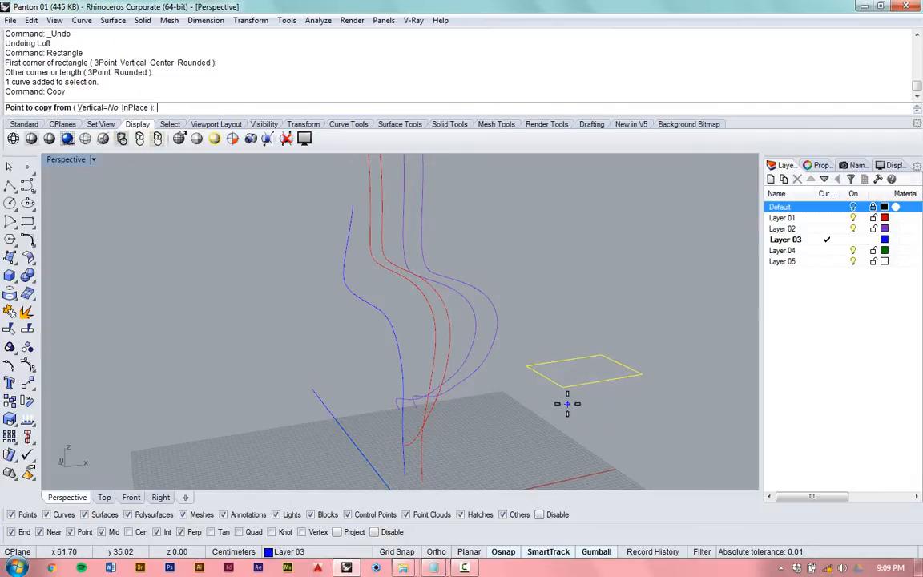
{"action": "type", "text": "v"}
{"action": "key", "text": "Return"}
{"action": "left_click", "coordinate": [651, 370]}
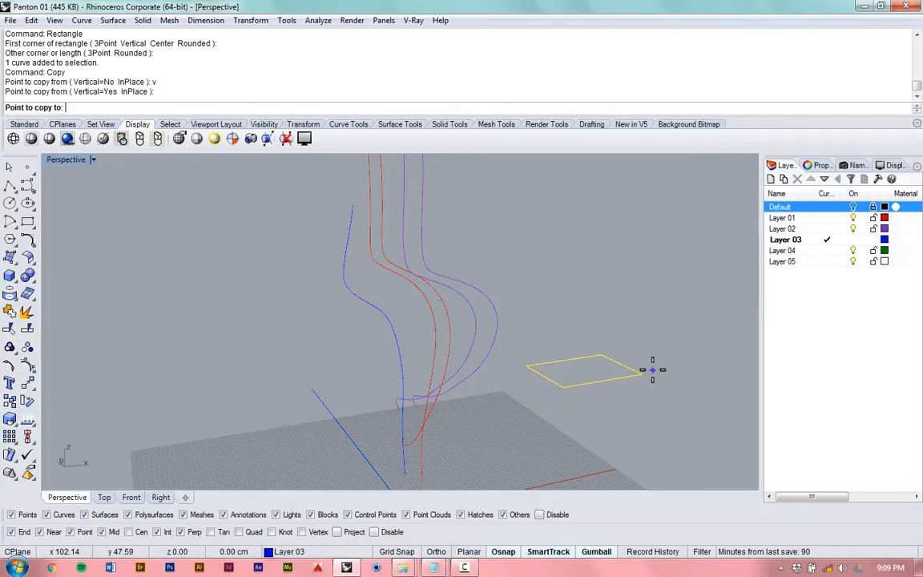
{"action": "left_click", "coordinate": [654, 308]}
{"action": "key", "text": "Return"}
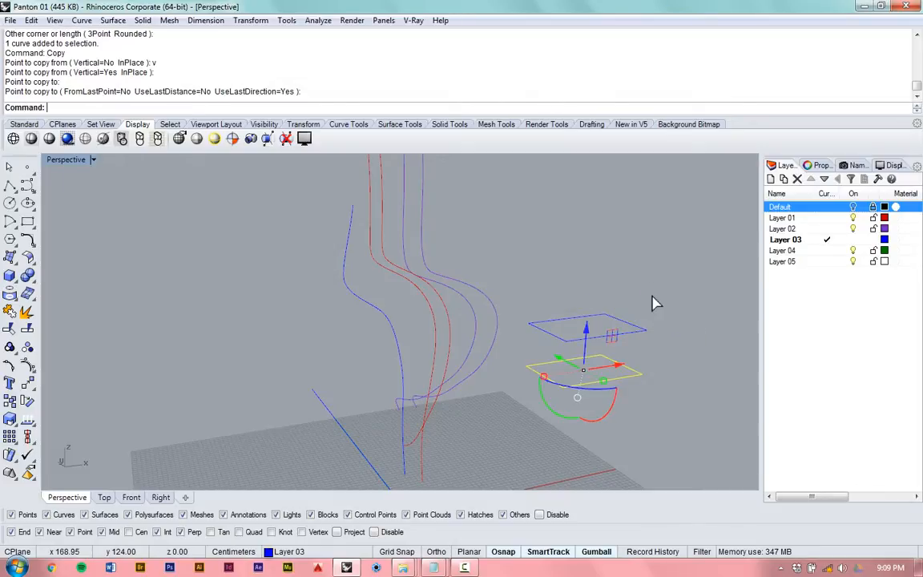
- Rotate the upper rectangle slightly so it is no longer aligned with the lower one
{"action": "left_click_drag", "start_coordinate": [652, 296], "coordinate": [522, 402]}
{"action": "left_click", "coordinate": [521, 394]}
{"action": "right_click_drag", "start_coordinate": [588, 360], "coordinate": [517, 401]}
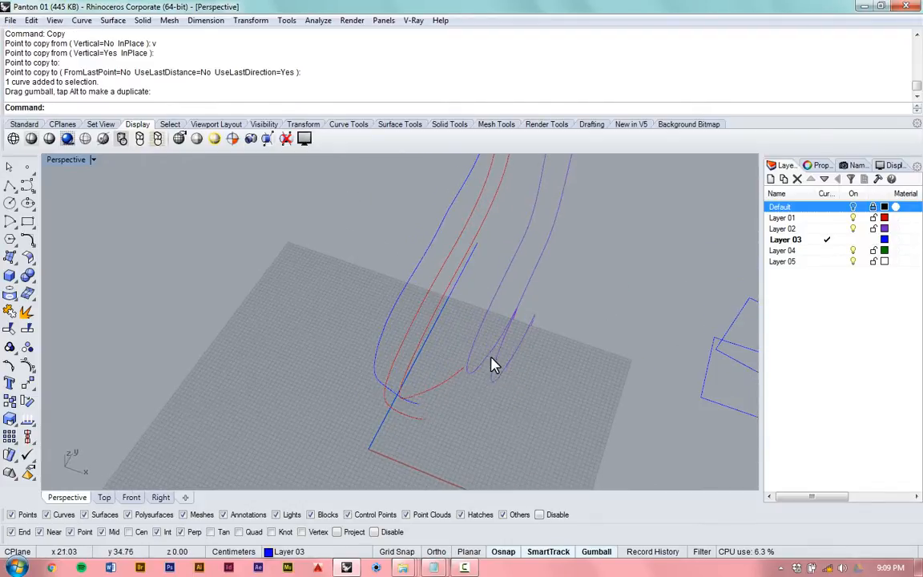
- Start a Loft with the lower and upper rectangles as its section curves
{"action": "scroll", "coordinate": [489, 362], "scroll_direction": "down", "scroll_amount": 3}
{"action": "right_click_drag", "start_coordinate": [455, 369], "coordinate": [444, 416]}
{"action": "scroll", "coordinate": [593, 354], "scroll_direction": "up", "scroll_amount": 5}
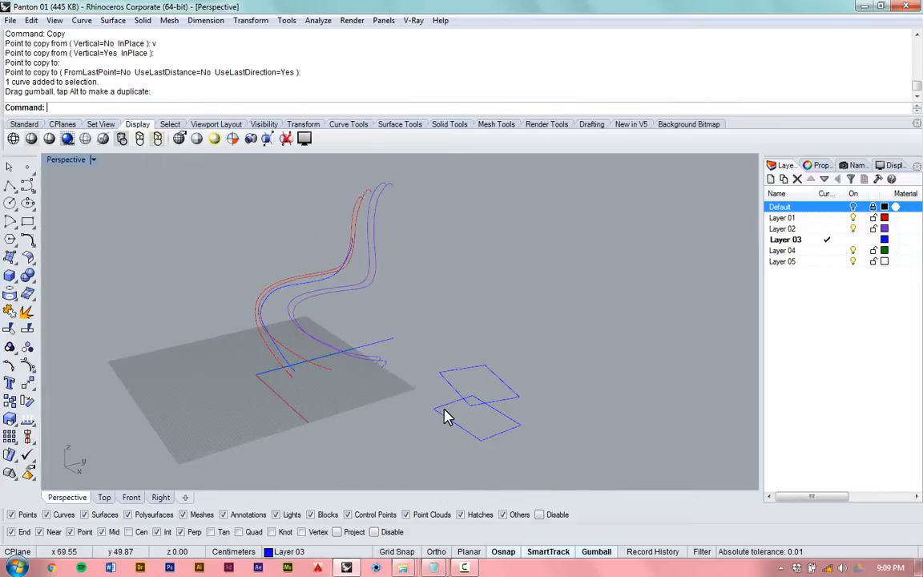
{"action": "scroll", "coordinate": [449, 418], "scroll_direction": "up", "scroll_amount": 2}
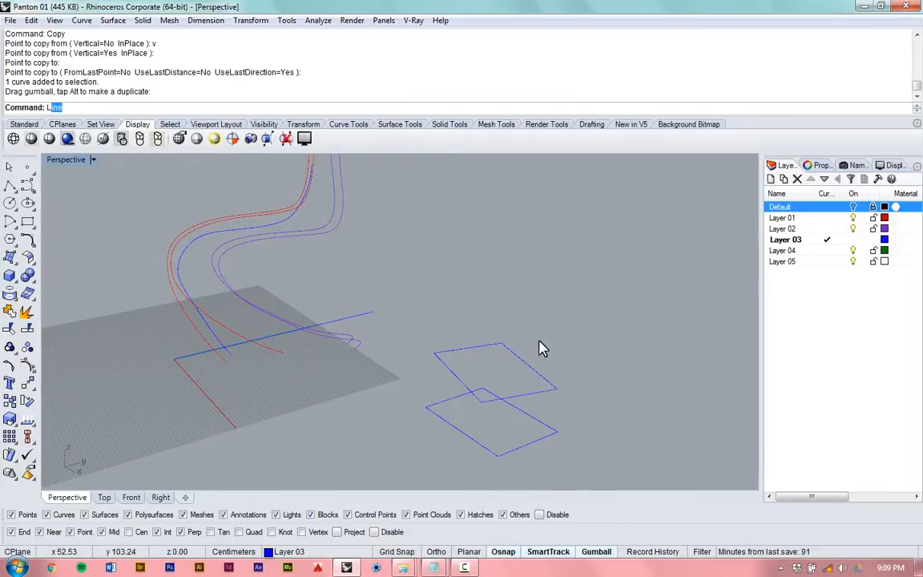
{"action": "type", "text": "oft"}
{"action": "key", "text": "Return"}
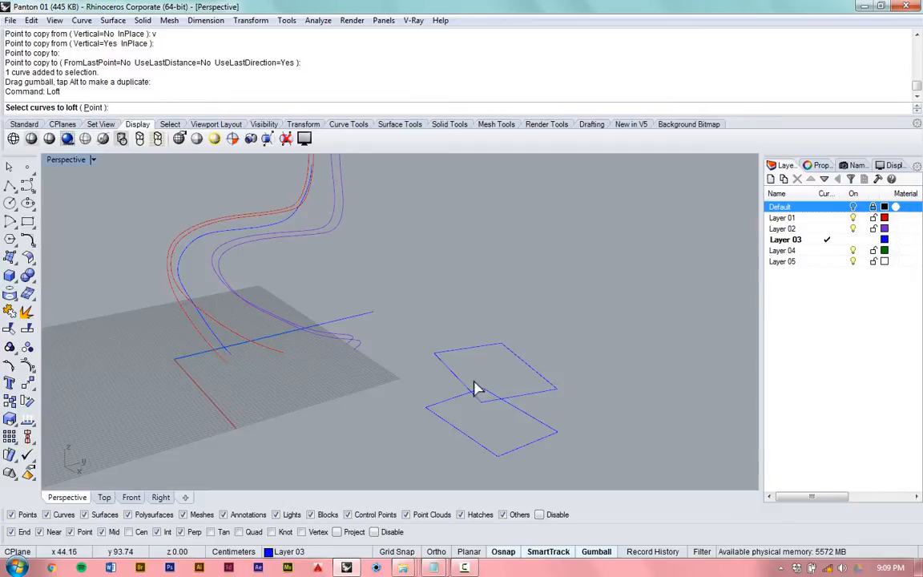
{"action": "scroll", "coordinate": [437, 451], "scroll_direction": "up", "scroll_amount": 1}
{"action": "right_click_drag", "start_coordinate": [462, 432], "coordinate": [524, 427]}
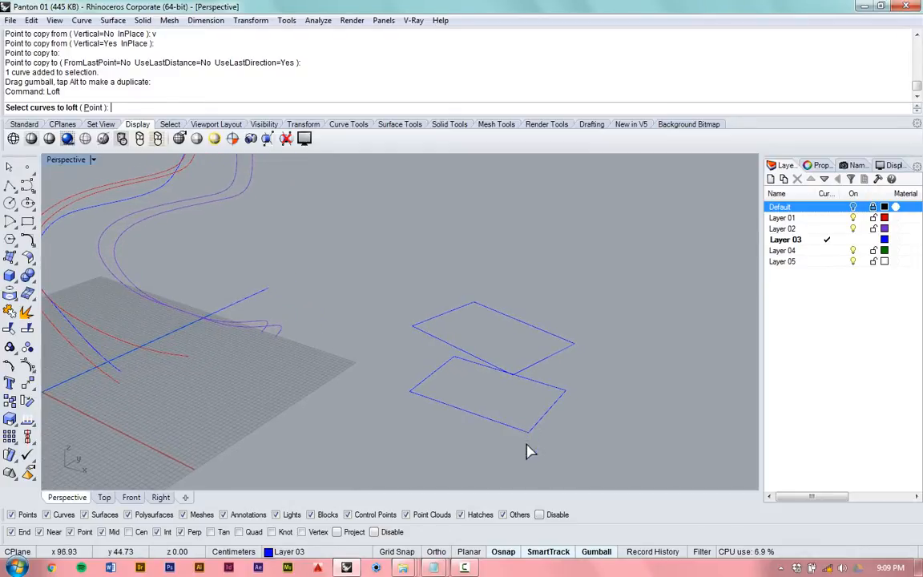
{"action": "mouse_move", "coordinate": [504, 388]}
{"action": "right_mouse_down"}
{"action": "mouse_move", "coordinate": [462, 414]}
{"action": "mouse_move", "coordinate": [513, 393]}
{"action": "right_mouse_up"}
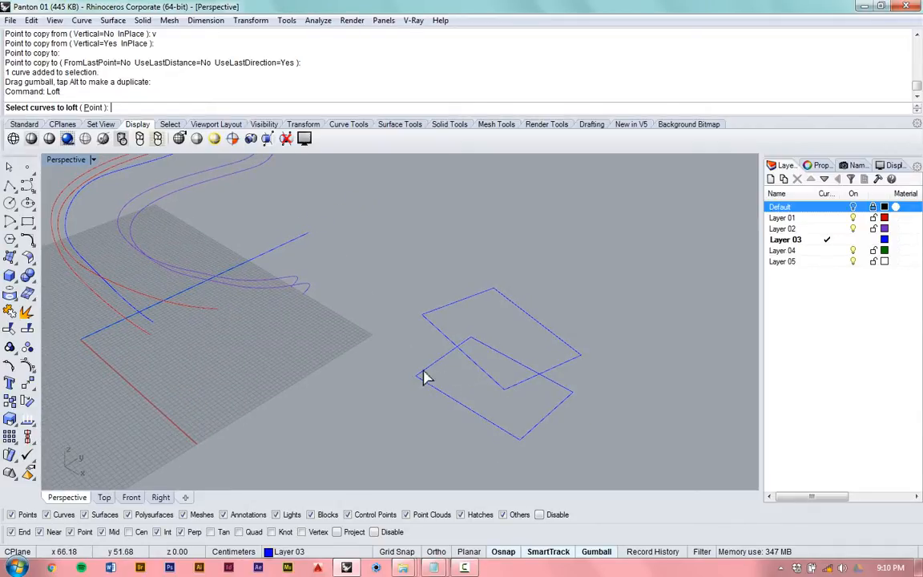
{"action": "mouse_move", "coordinate": [463, 380]}
{"action": "right_mouse_down"}
{"action": "mouse_move", "coordinate": [539, 364]}
{"action": "mouse_move", "coordinate": [505, 387]}
{"action": "mouse_move", "coordinate": [477, 379]}
{"action": "right_mouse_up"}
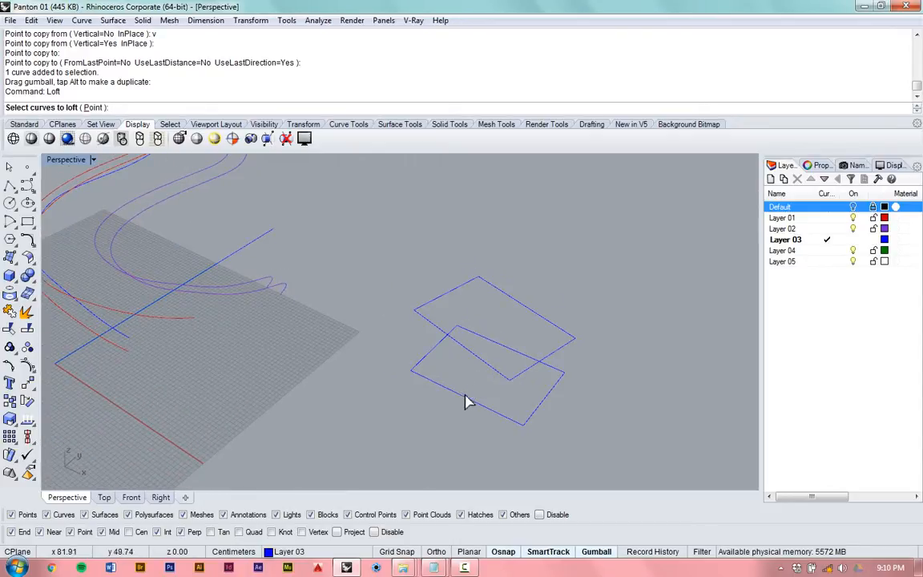
{"action": "left_click", "coordinate": [463, 397]}
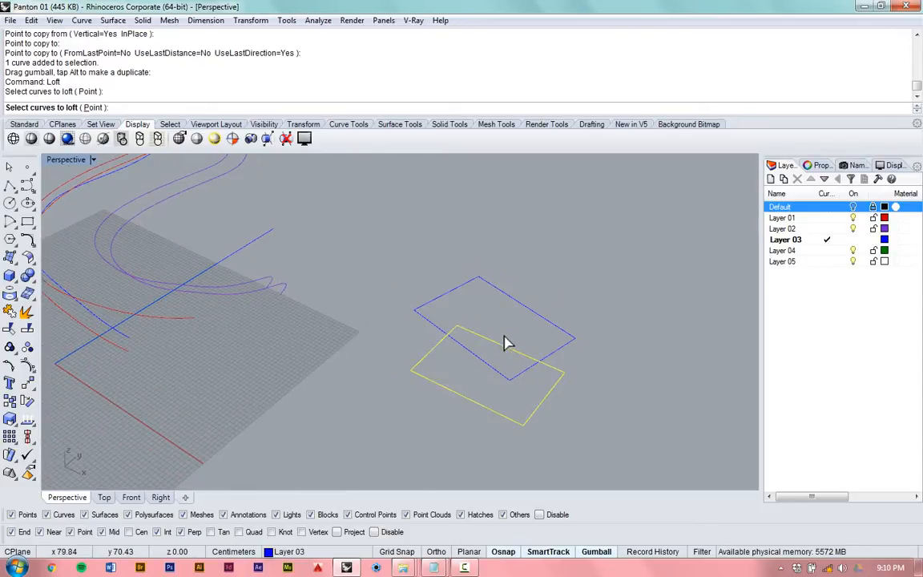
{"action": "left_click", "coordinate": [472, 362]}
{"action": "key", "text": "Return"}
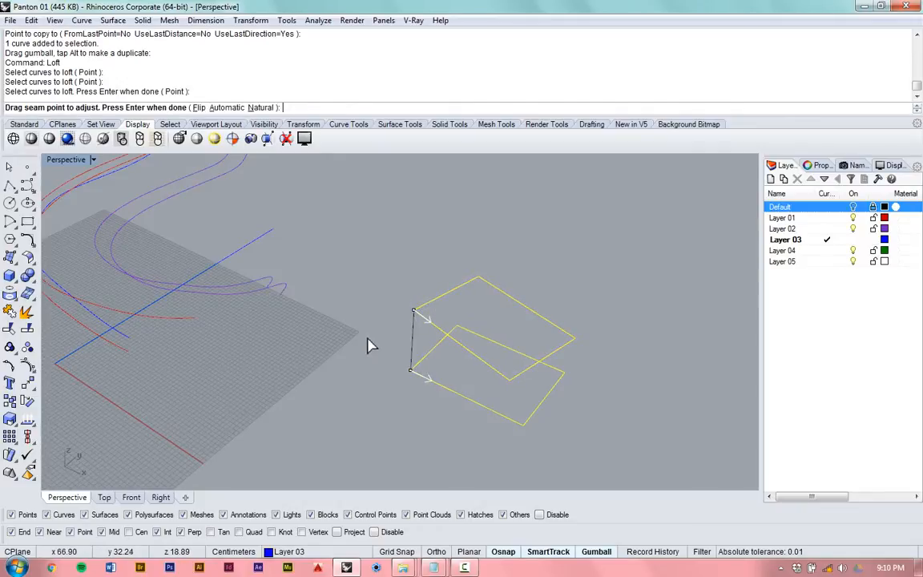
- Check the loft seam points and directions at the matching corners of both rectangles, and accept them
{"action": "scroll", "coordinate": [371, 343], "scroll_direction": "up", "scroll_amount": 5}
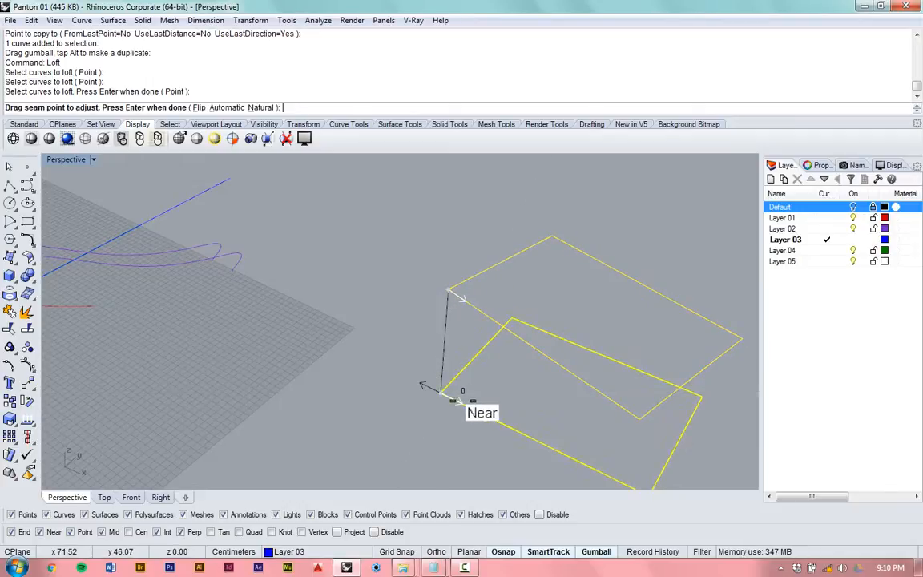
{"action": "scroll", "coordinate": [426, 381], "scroll_direction": "up", "scroll_amount": 4}
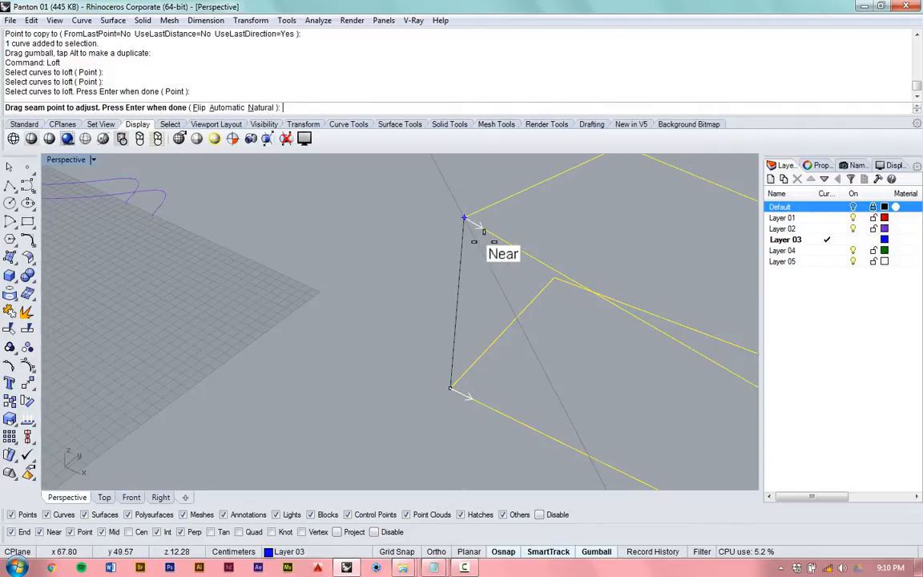
{"action": "mouse_move", "coordinate": [464, 217]}
{"action": "left_mouse_down"}
{"action": "mouse_move", "coordinate": [460, 460]}
{"action": "mouse_move", "coordinate": [441, 329]}
{"action": "mouse_move", "coordinate": [445, 375]}
{"action": "mouse_move", "coordinate": [450, 211]}
{"action": "mouse_move", "coordinate": [472, 230]}
{"action": "left_mouse_up"}
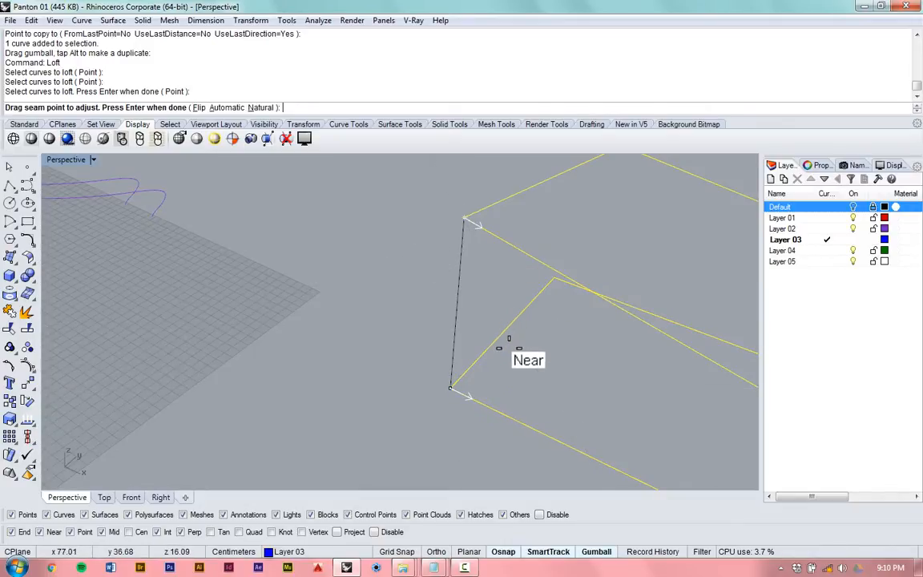
{"action": "right_click_drag", "start_coordinate": [509, 371], "coordinate": [579, 328]}
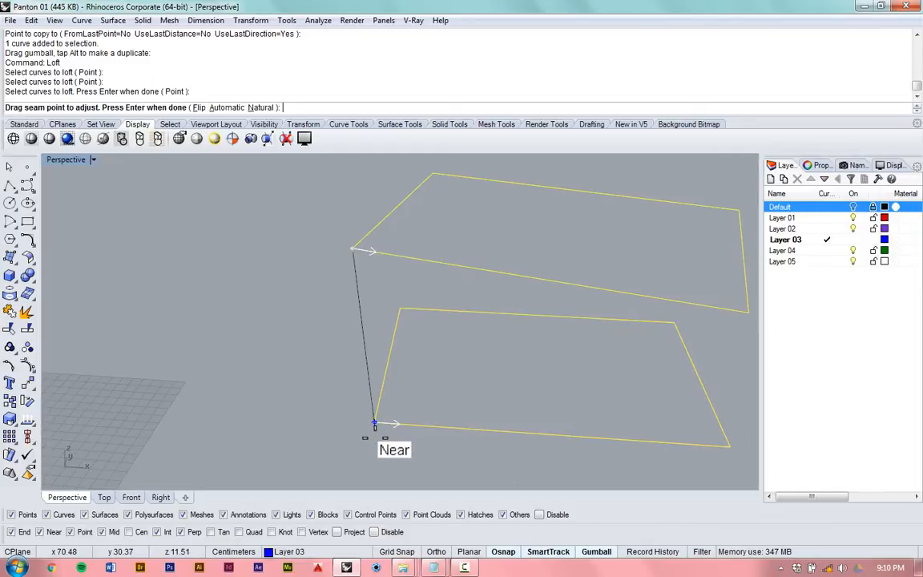
{"action": "key", "text": "Return"}
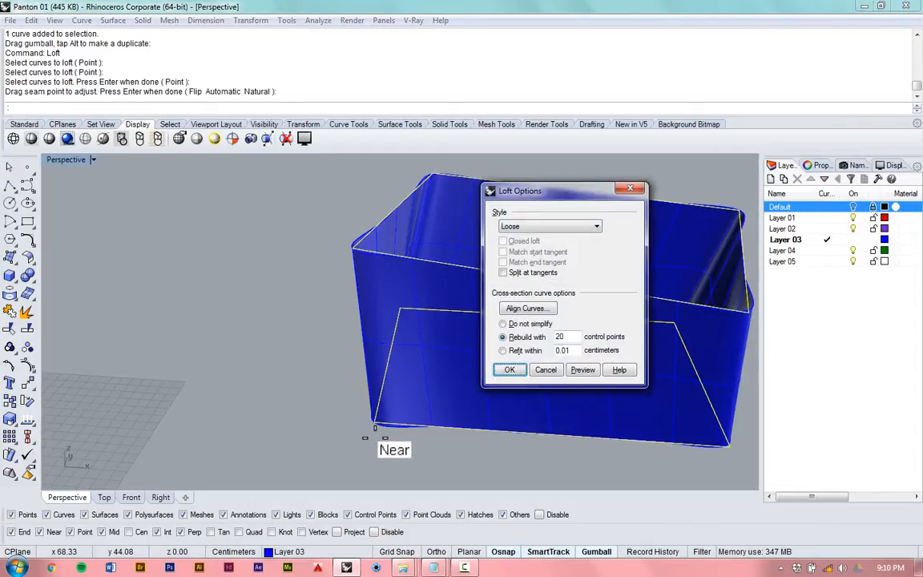
- Set the loft style to Normal with the cross-section curves not simplified, and preview the surface
{"action": "left_click", "coordinate": [579, 226]}
{"action": "left_click", "coordinate": [551, 237]}
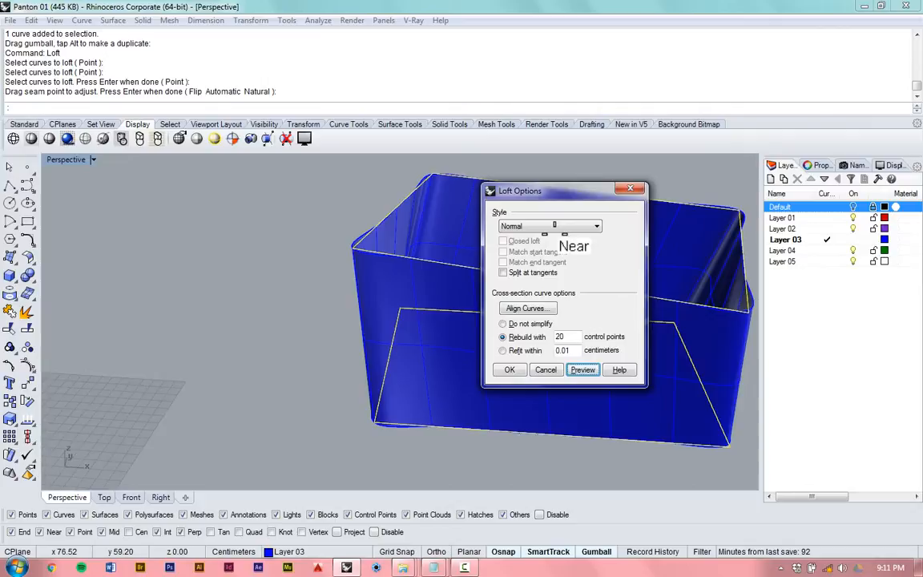
{"action": "left_click", "coordinate": [530, 323]}
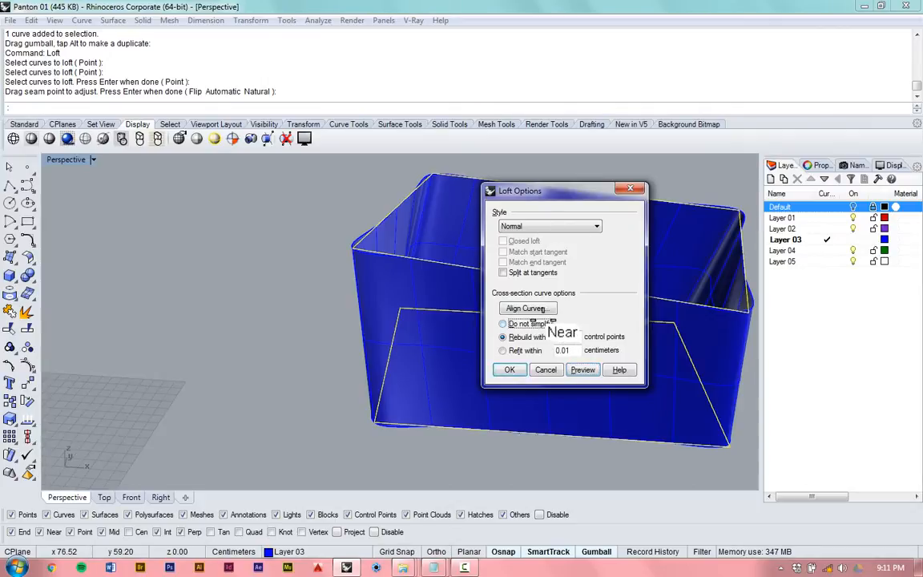
{"action": "left_click", "coordinate": [584, 369]}
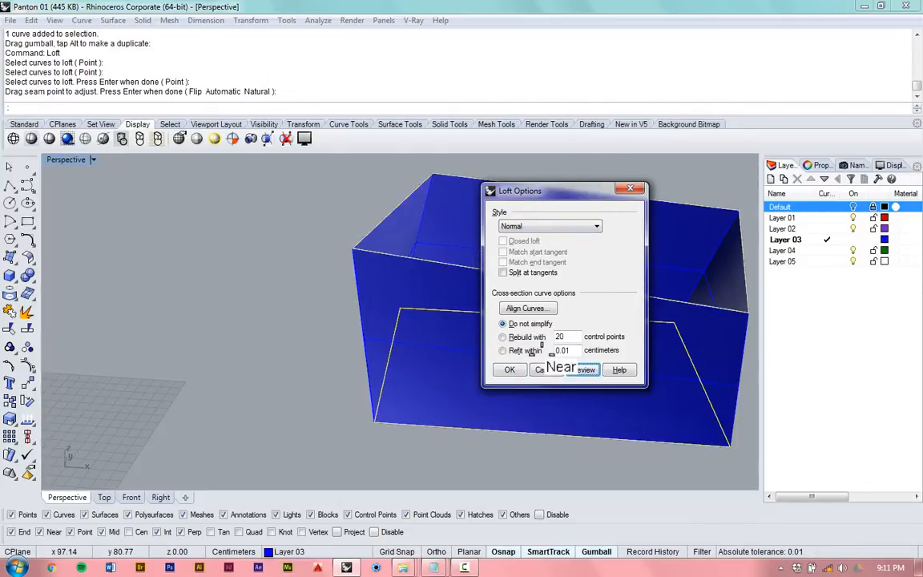
- Try the Straight sections loft style in the preview and move the options dialog away from the model
{"action": "left_click", "coordinate": [566, 226]}
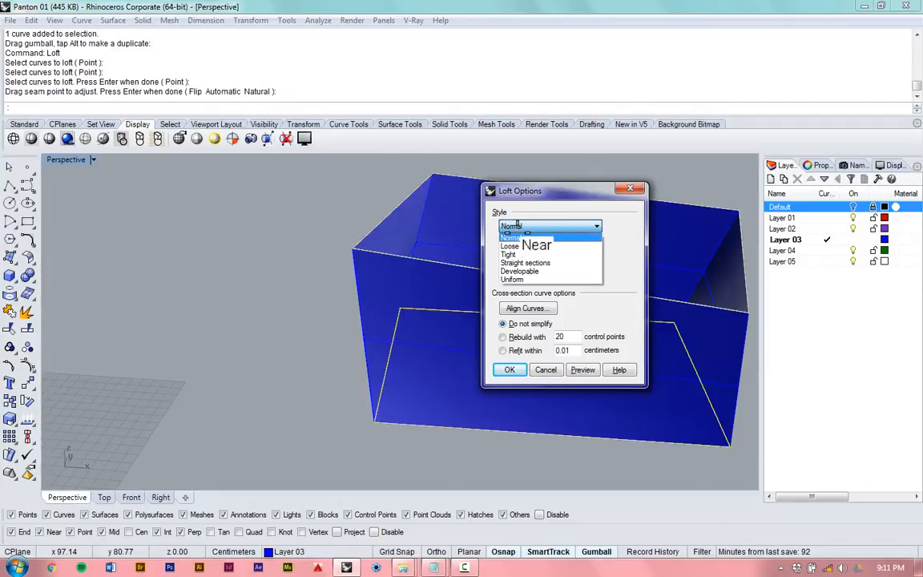
{"action": "left_click", "coordinate": [528, 263]}
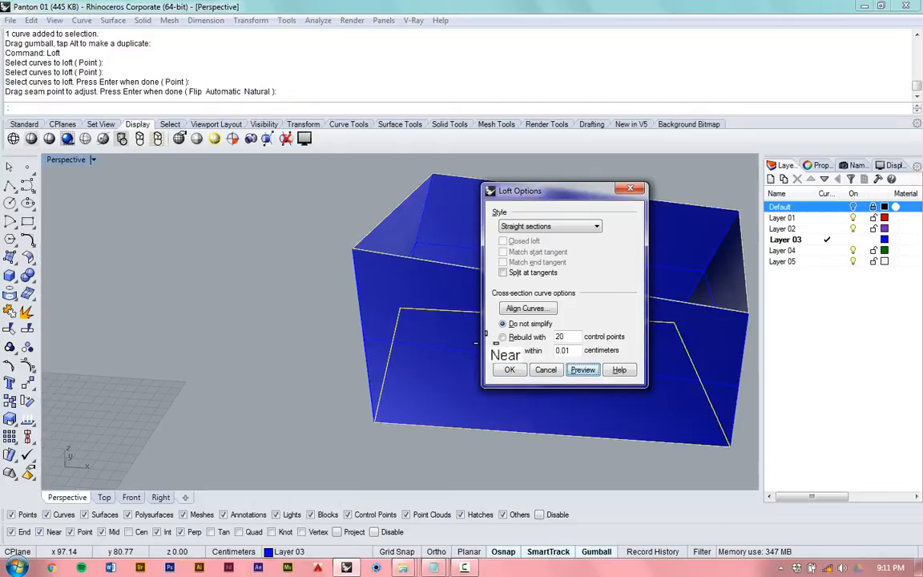
{"action": "left_click_drag", "start_coordinate": [560, 191], "coordinate": [599, 196]}
{"action": "left_click_drag", "start_coordinate": [655, 176], "coordinate": [694, 189]}
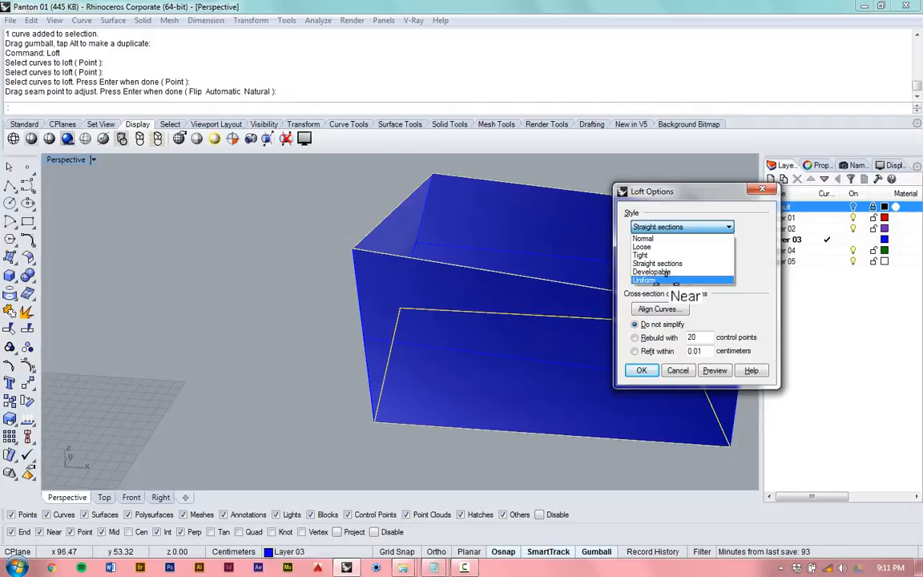
- Create the loft between the two rectangles with the Normal style and inspect the surface from several angles
{"action": "left_click", "coordinate": [666, 230]}
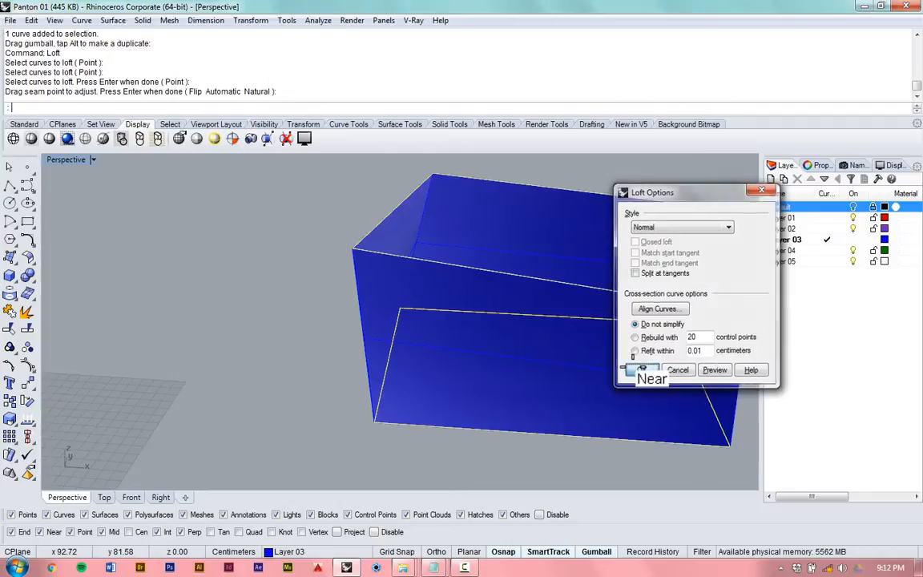
{"action": "left_click", "coordinate": [641, 369]}
{"action": "right_click_drag", "start_coordinate": [256, 303], "coordinate": [301, 216]}
{"action": "right_click_drag", "start_coordinate": [397, 273], "coordinate": [312, 251]}
{"action": "right_click_drag", "start_coordinate": [434, 253], "coordinate": [572, 336]}
{"action": "scroll", "coordinate": [337, 337], "scroll_direction": "down", "scroll_amount": 4}
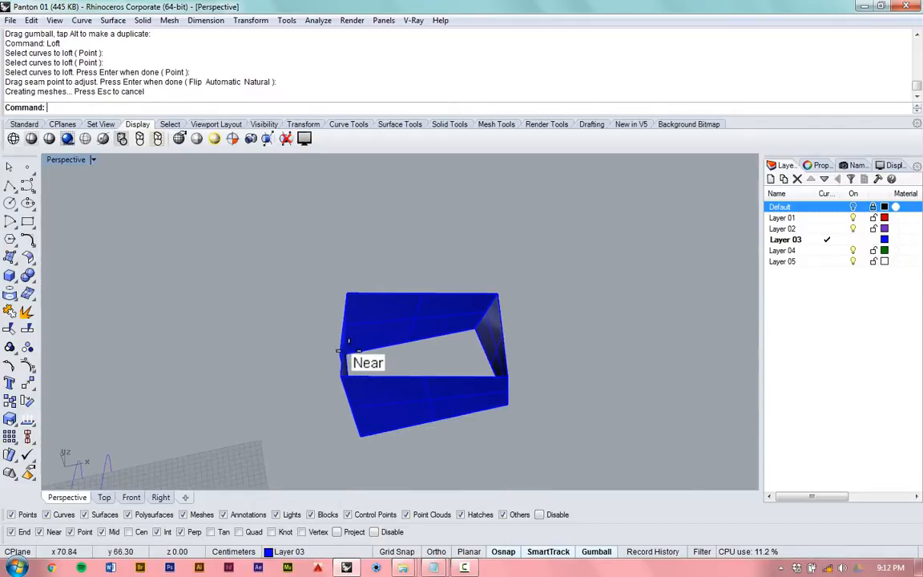
{"action": "scroll", "coordinate": [340, 353], "scroll_direction": "up", "scroll_amount": 5}
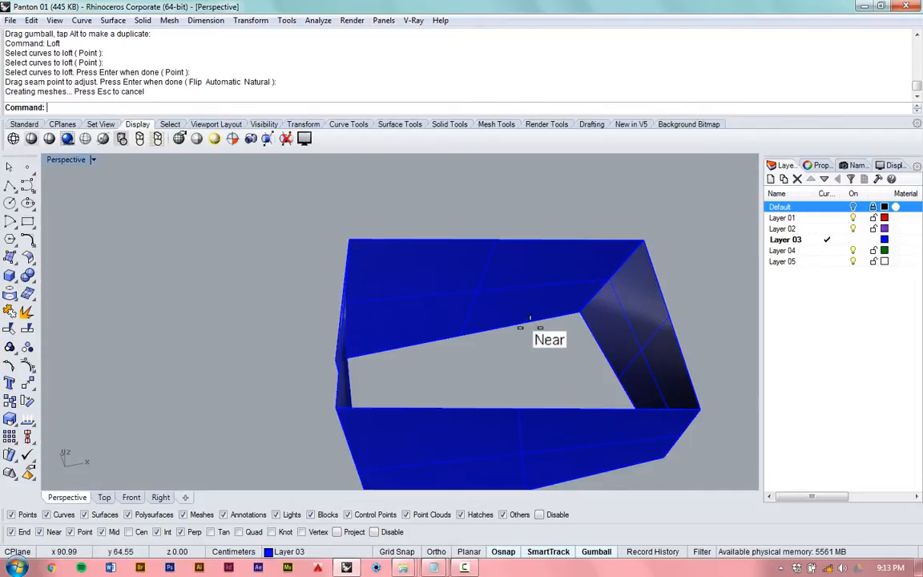
{"action": "right_click_drag", "start_coordinate": [493, 292], "coordinate": [462, 237]}
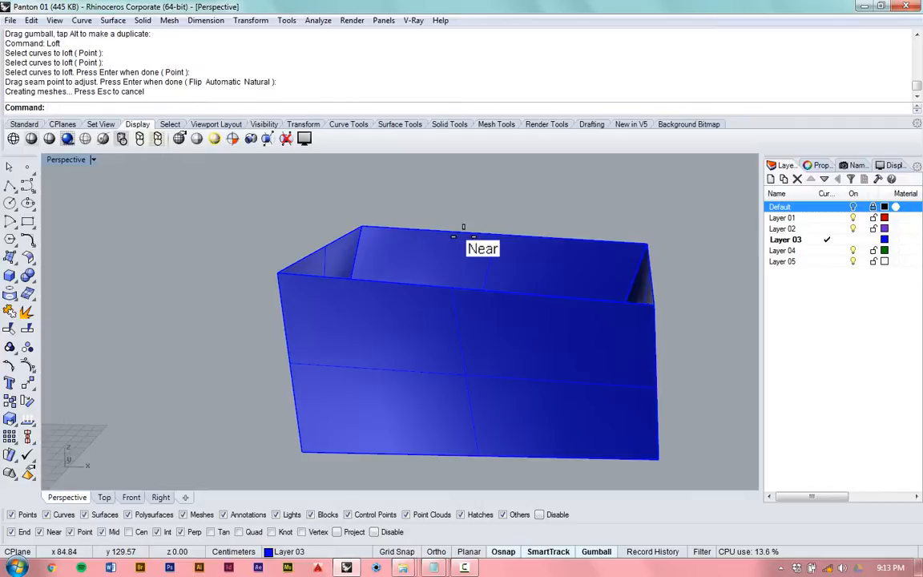
- Delete the test loft together with its two rectangles
{"action": "left_click", "coordinate": [458, 332]}
{"action": "scroll", "coordinate": [490, 301], "scroll_direction": "down", "scroll_amount": 9}
{"action": "left_click_drag", "start_coordinate": [653, 179], "coordinate": [411, 507]}
{"action": "scroll", "coordinate": [472, 414], "scroll_direction": "down", "scroll_amount": 8}
{"action": "key", "text": "Delete"}
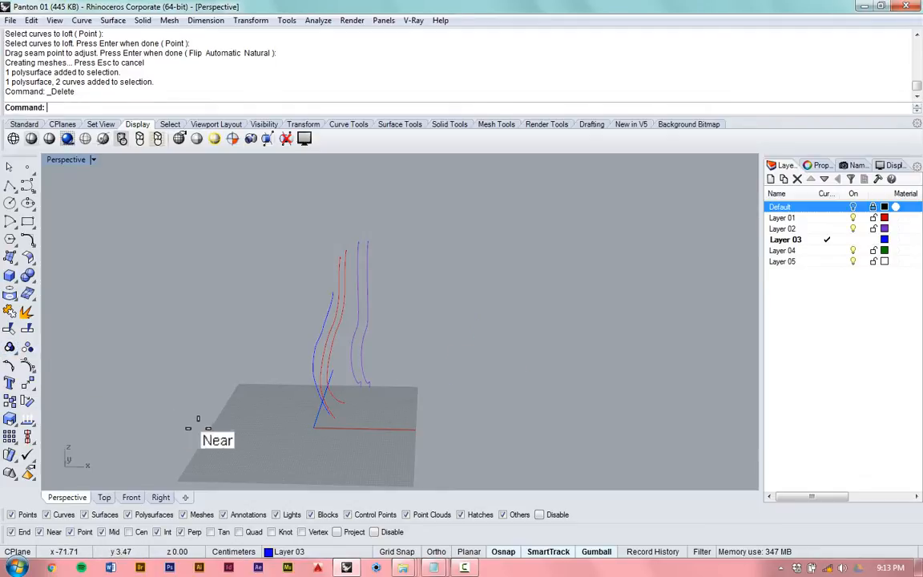
- Examine the spacing and shape of the blue, red and purple chair profile curves from the front and side
{"action": "scroll", "coordinate": [264, 401], "scroll_direction": "up", "scroll_amount": 3}
{"action": "right_click_drag", "start_coordinate": [353, 378], "coordinate": [388, 387]}
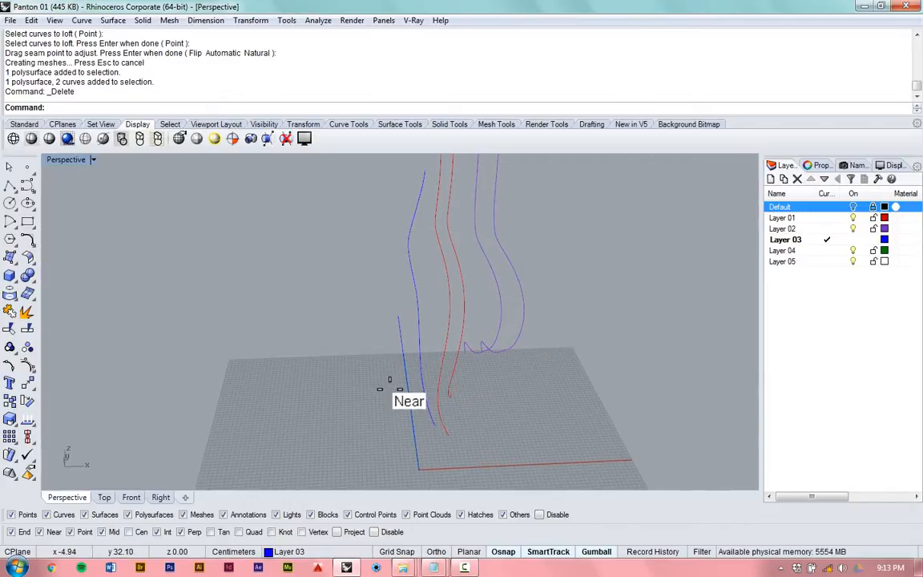
{"action": "scroll", "coordinate": [390, 379], "scroll_direction": "down", "scroll_amount": 2}
{"action": "scroll", "coordinate": [387, 347], "scroll_direction": "down", "scroll_amount": 3}
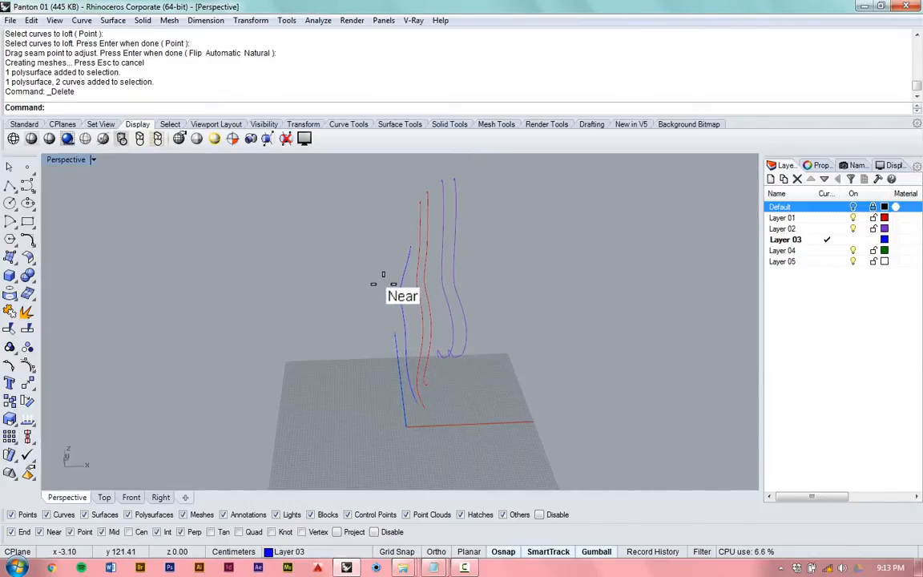
{"action": "scroll", "coordinate": [384, 274], "scroll_direction": "up", "scroll_amount": 8}
{"action": "scroll", "coordinate": [386, 323], "scroll_direction": "down", "scroll_amount": 5}
{"action": "scroll", "coordinate": [386, 323], "scroll_direction": "down", "scroll_amount": 2}
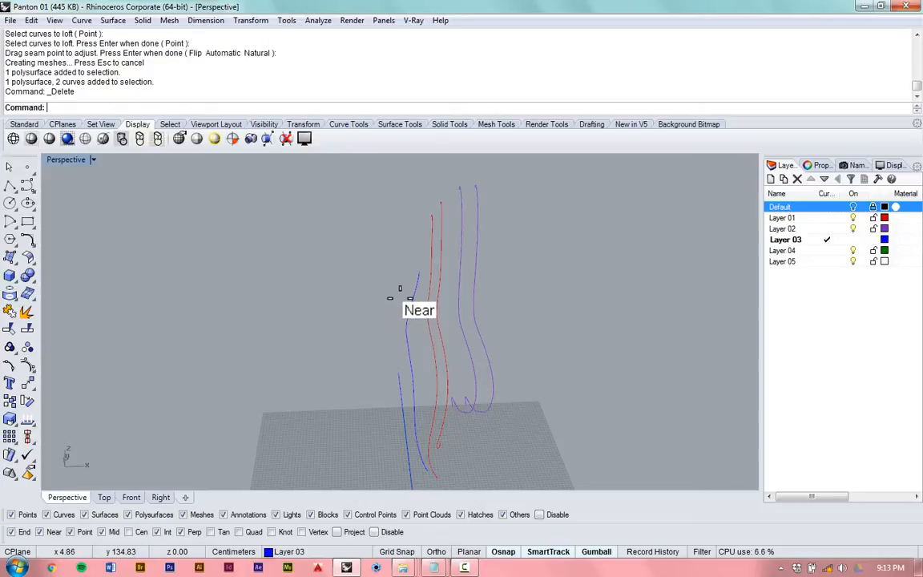
{"action": "scroll", "coordinate": [402, 295], "scroll_direction": "up", "scroll_amount": 2}
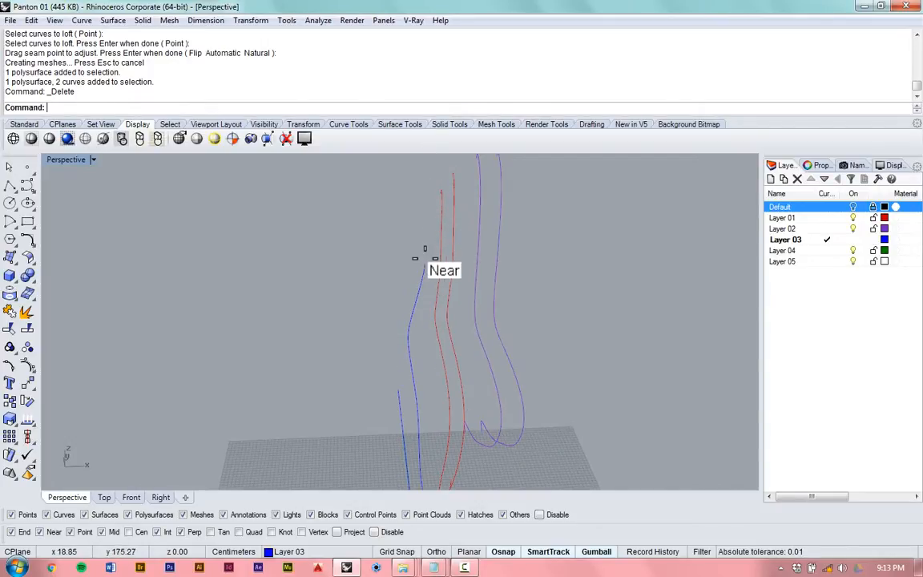
{"action": "scroll", "coordinate": [424, 256], "scroll_direction": "down", "scroll_amount": 2}
{"action": "scroll", "coordinate": [425, 256], "scroll_direction": "up", "scroll_amount": 4}
{"action": "scroll", "coordinate": [429, 263], "scroll_direction": "down", "scroll_amount": 2}
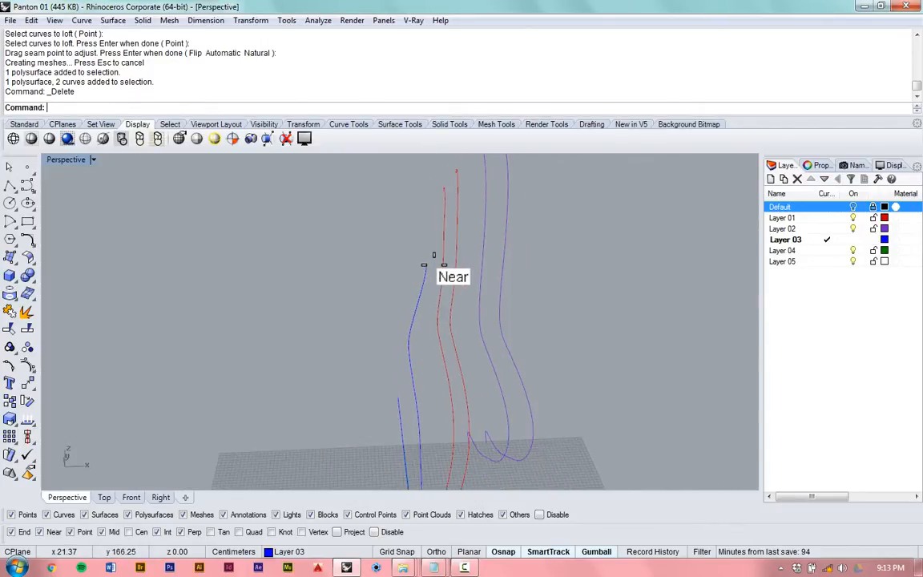
{"action": "scroll", "coordinate": [433, 254], "scroll_direction": "down", "scroll_amount": 1}
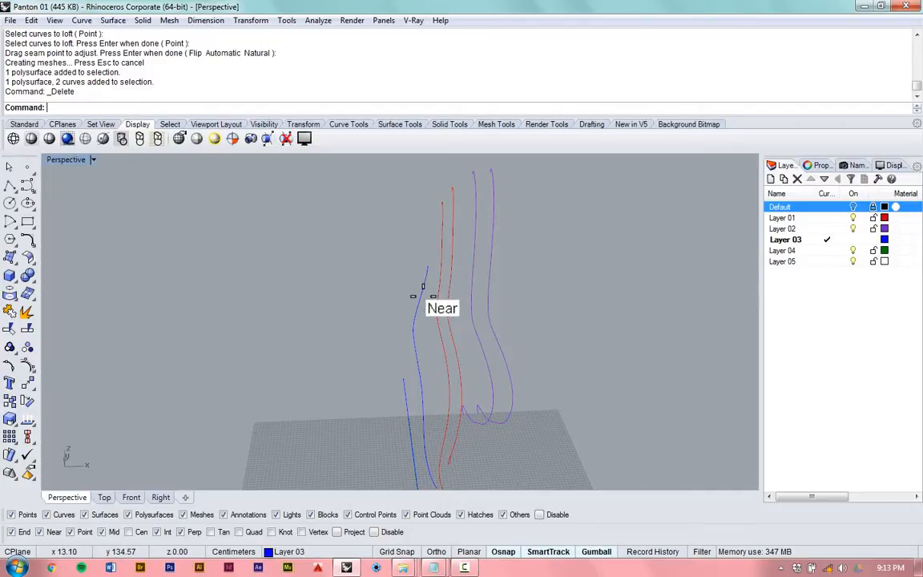
{"action": "scroll", "coordinate": [433, 246], "scroll_direction": "down", "scroll_amount": 1}
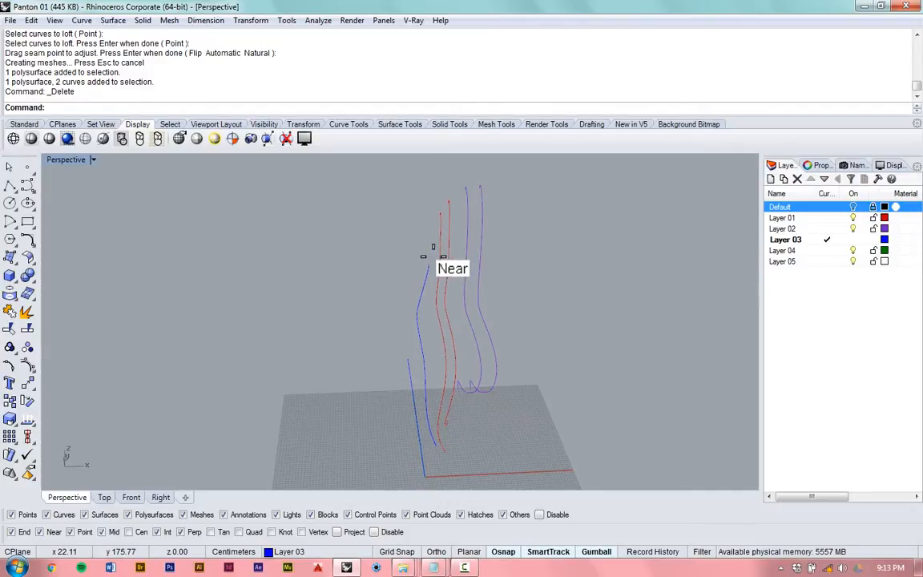
{"action": "right_click_drag", "start_coordinate": [400, 308], "coordinate": [462, 378]}
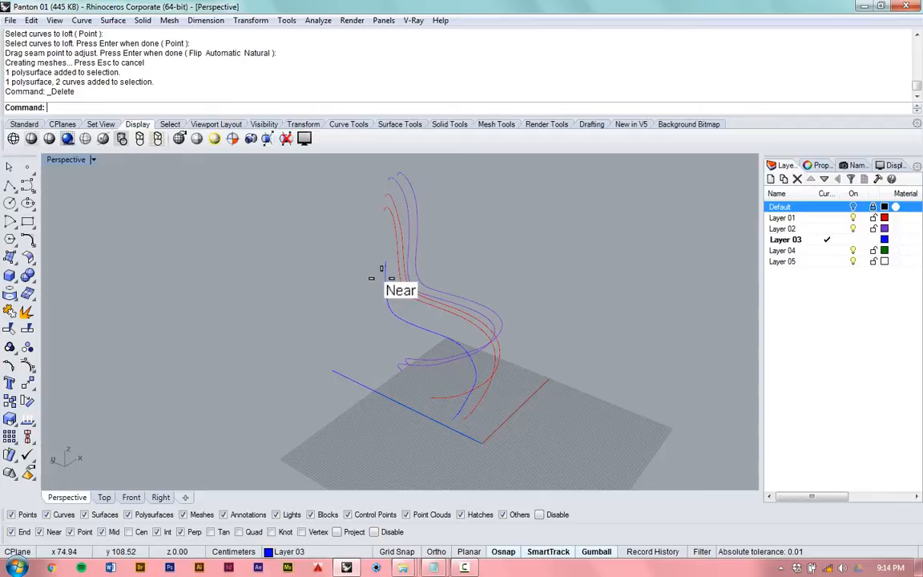
{"action": "right_click_drag", "start_coordinate": [376, 279], "coordinate": [326, 268]}
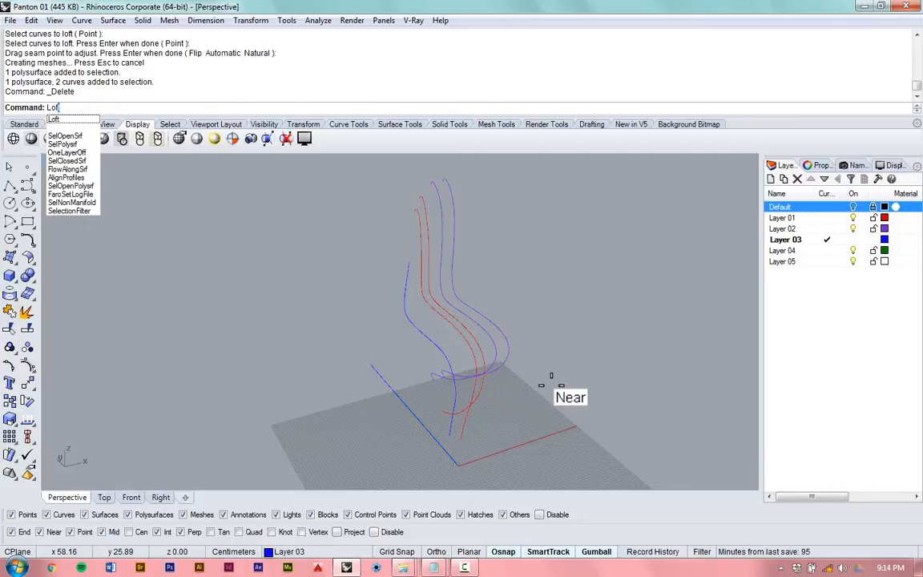
{"action": "key", "text": "Return"}
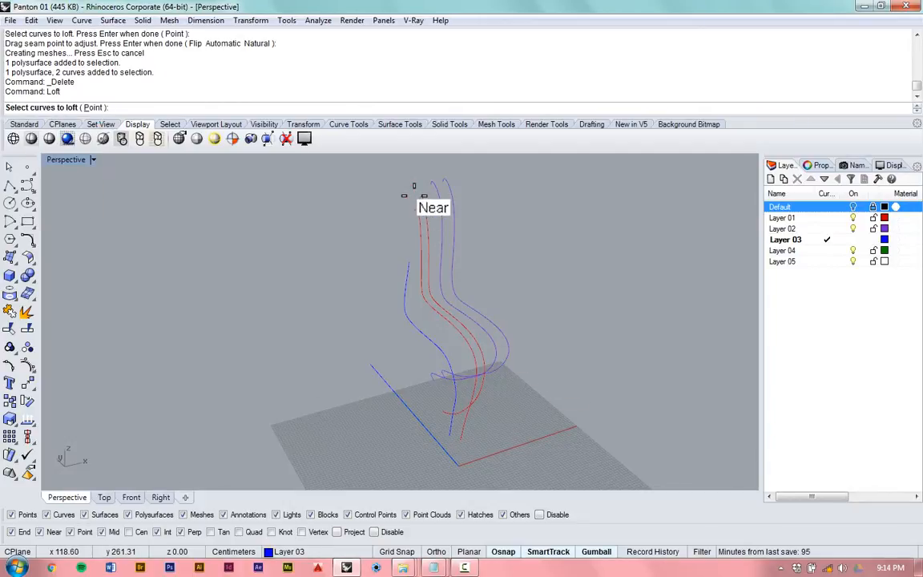
{"action": "scroll", "coordinate": [437, 211], "scroll_direction": "up", "scroll_amount": 3}
{"action": "scroll", "coordinate": [421, 241], "scroll_direction": "up", "scroll_amount": 1}
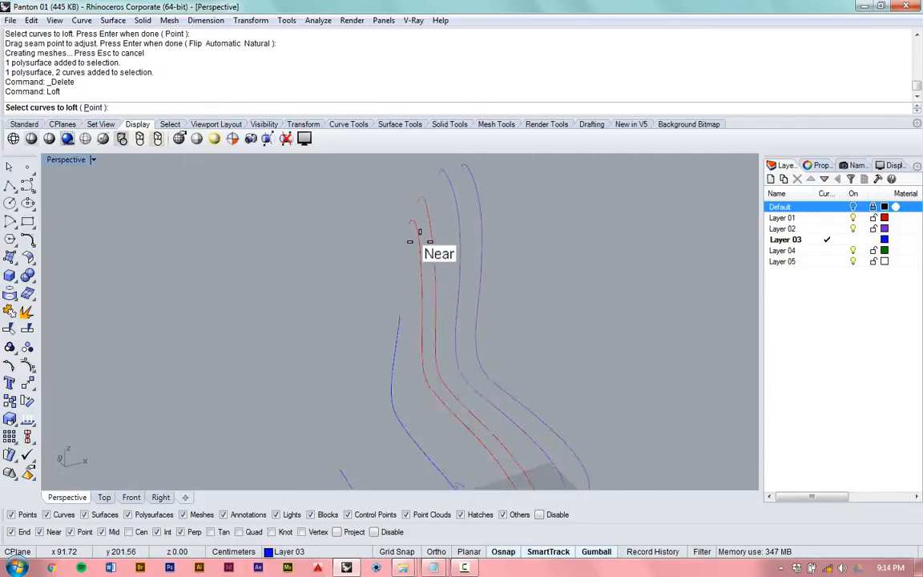
{"action": "scroll", "coordinate": [419, 242], "scroll_direction": "down", "scroll_amount": 7}
{"action": "scroll", "coordinate": [419, 244], "scroll_direction": "up", "scroll_amount": 8}
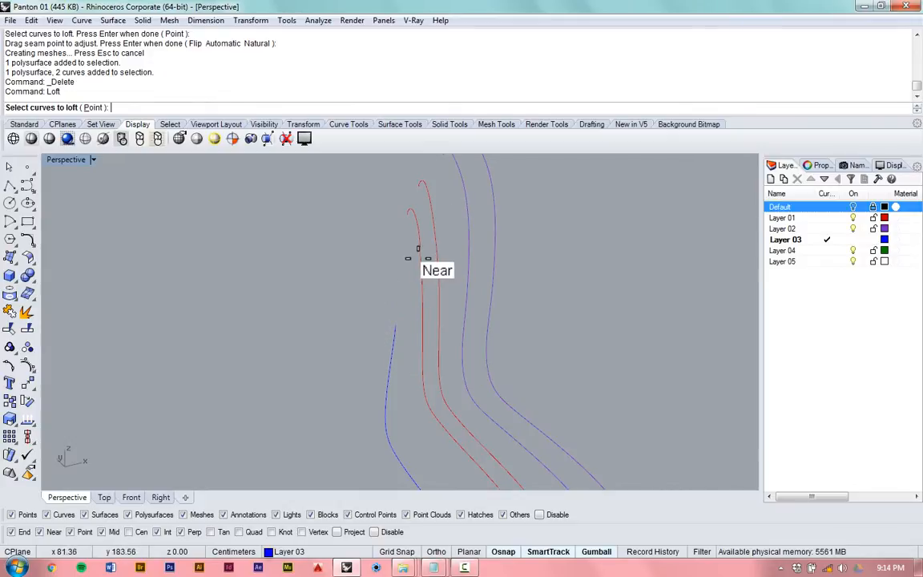
{"action": "scroll", "coordinate": [415, 255], "scroll_direction": "down", "scroll_amount": 5}
{"action": "scroll", "coordinate": [403, 332], "scroll_direction": "up", "scroll_amount": 3}
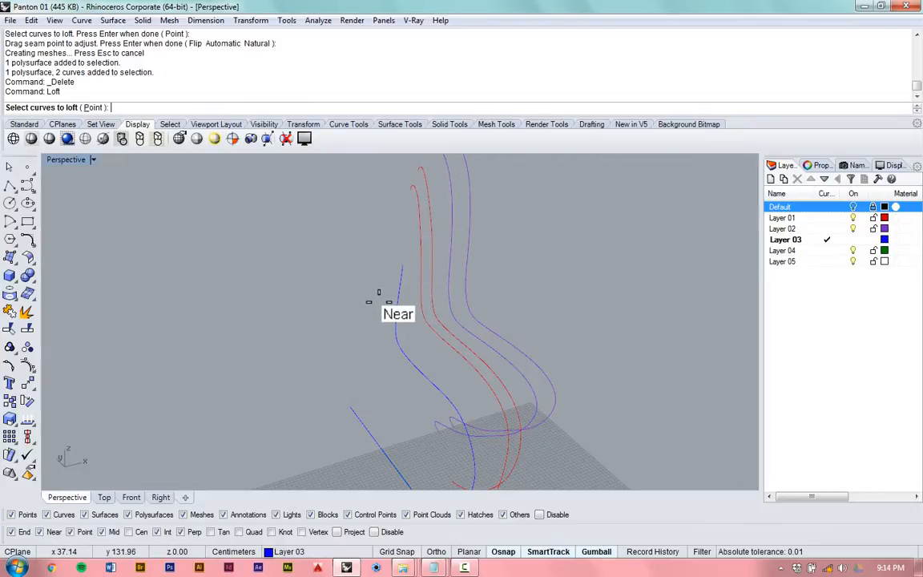
{"action": "right_click_drag", "start_coordinate": [384, 304], "coordinate": [401, 232]}
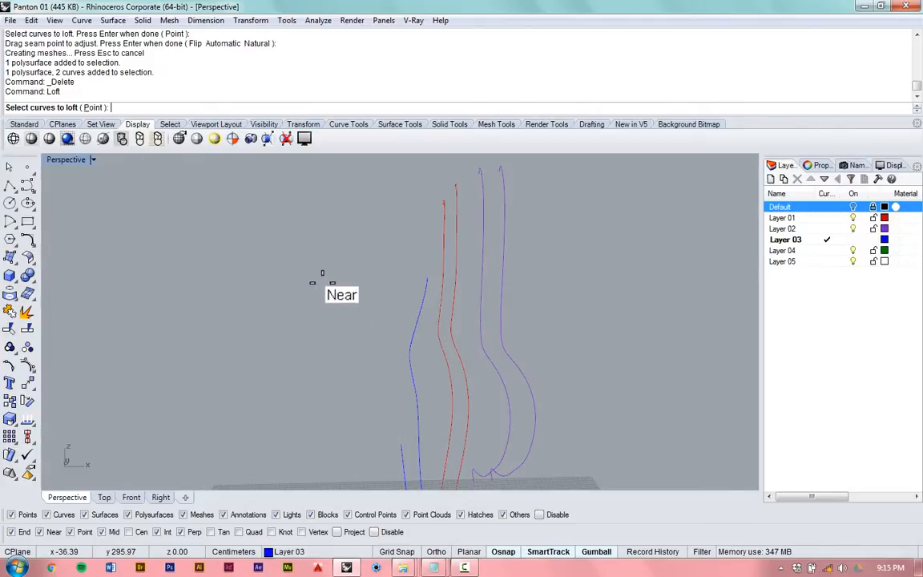
{"action": "right_click_drag", "start_coordinate": [330, 279], "coordinate": [423, 327]}
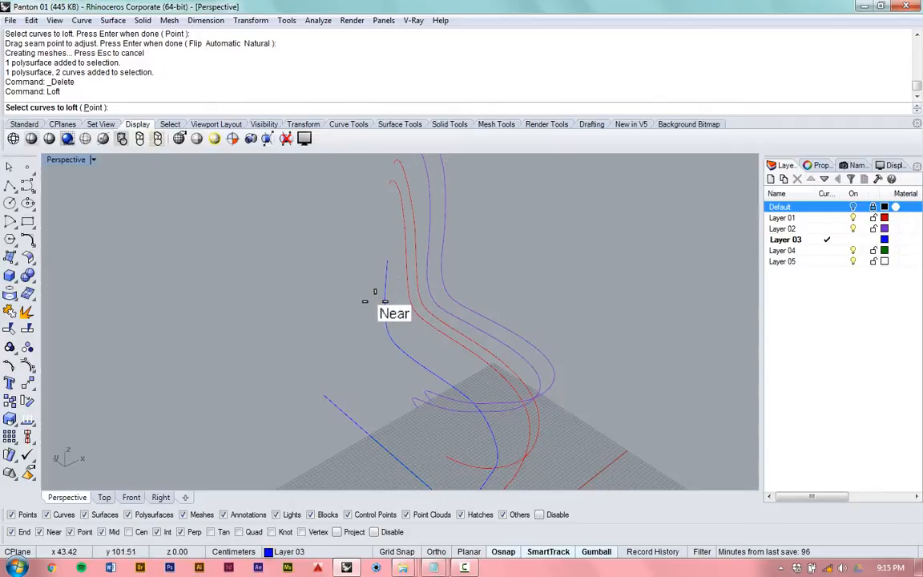
{"action": "scroll", "coordinate": [372, 299], "scroll_direction": "down", "scroll_amount": 1}
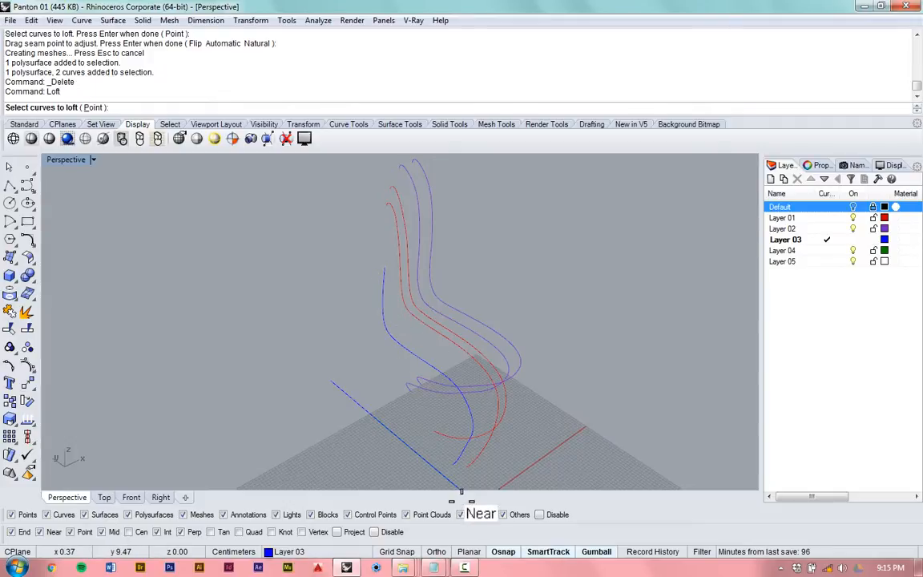
{"action": "scroll", "coordinate": [462, 456], "scroll_direction": "up", "scroll_amount": 2}
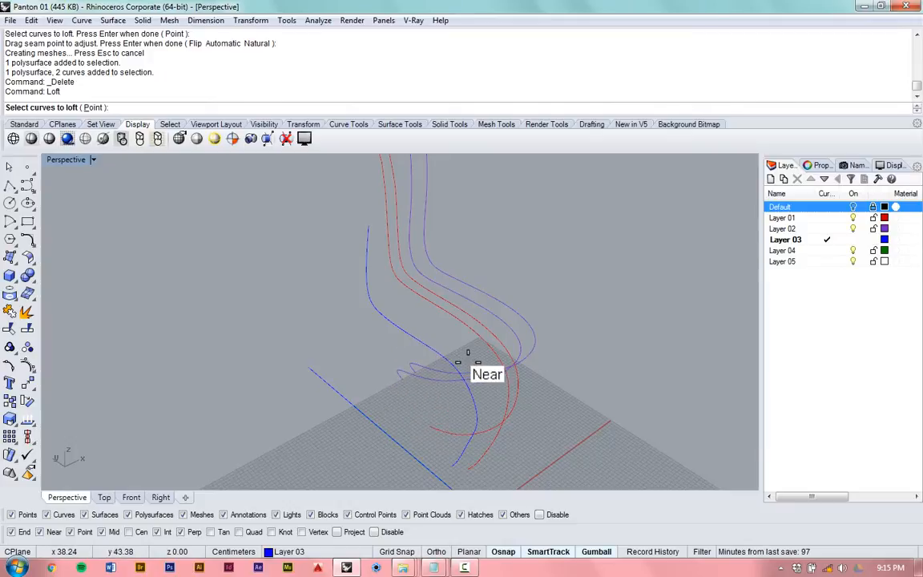
{"action": "scroll", "coordinate": [372, 240], "scroll_direction": "down", "scroll_amount": 3}
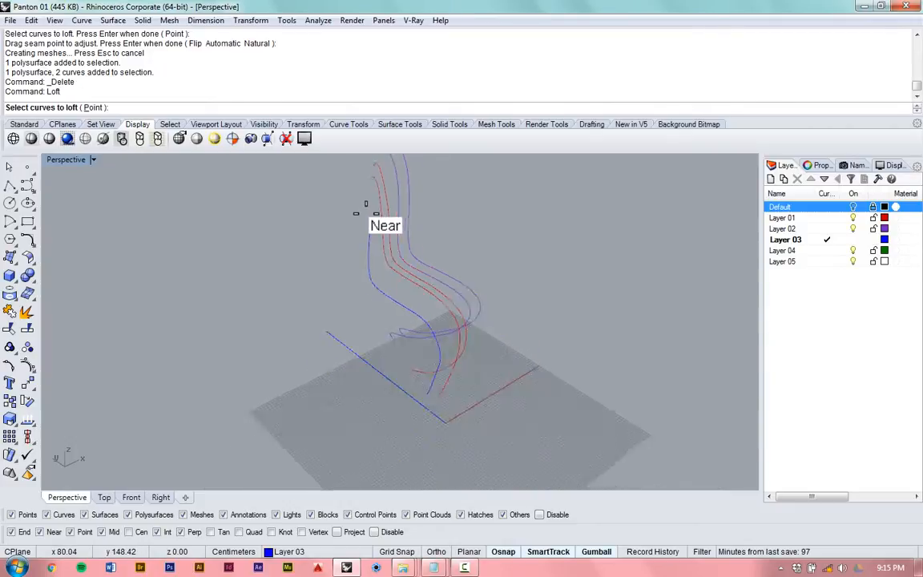
{"action": "scroll", "coordinate": [362, 210], "scroll_direction": "up", "scroll_amount": 3}
{"action": "scroll", "coordinate": [369, 245], "scroll_direction": "up", "scroll_amount": 2}
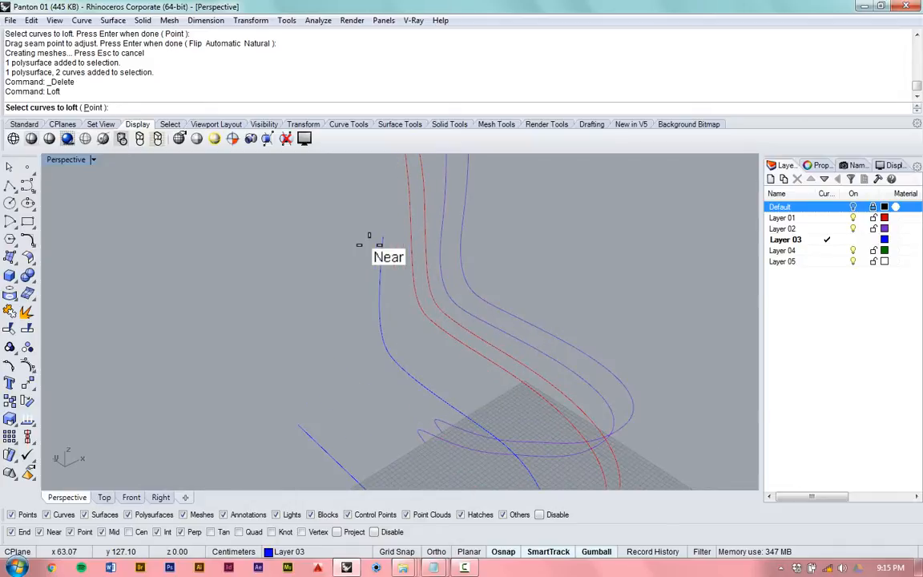
{"action": "scroll", "coordinate": [369, 244], "scroll_direction": "up", "scroll_amount": 3}
{"action": "scroll", "coordinate": [379, 374], "scroll_direction": "down", "scroll_amount": 3}
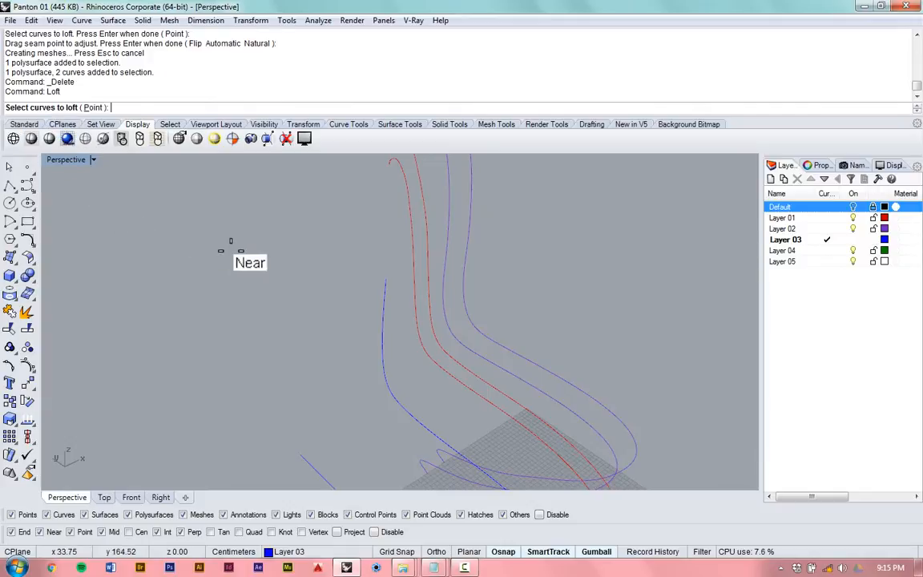
{"action": "key", "text": "Escape"}
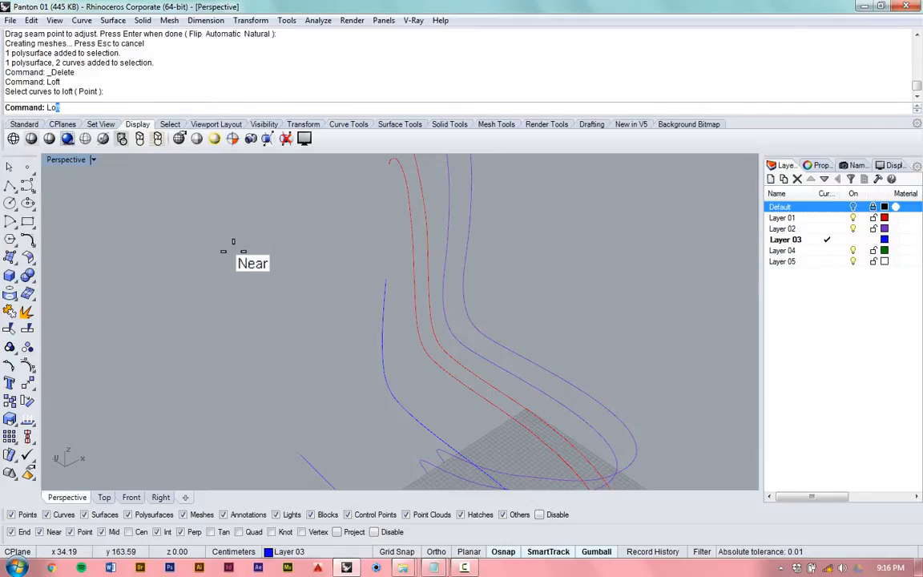
- Start a Loft through the five chair profile curves, picked in order: the long blue one, both red ones and both purple ones
{"action": "type", "text": "Loft"}
{"action": "key", "text": "Return"}
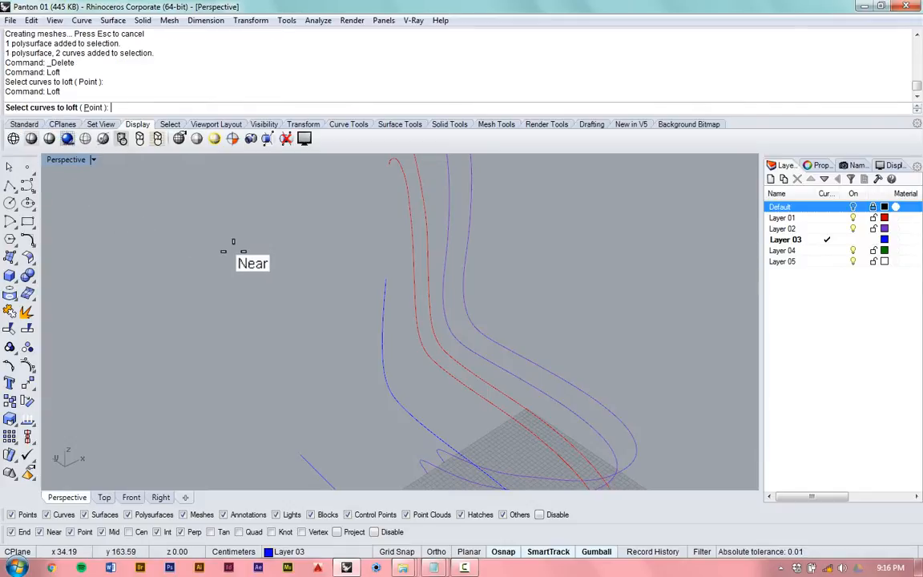
{"action": "left_click", "coordinate": [382, 292]}
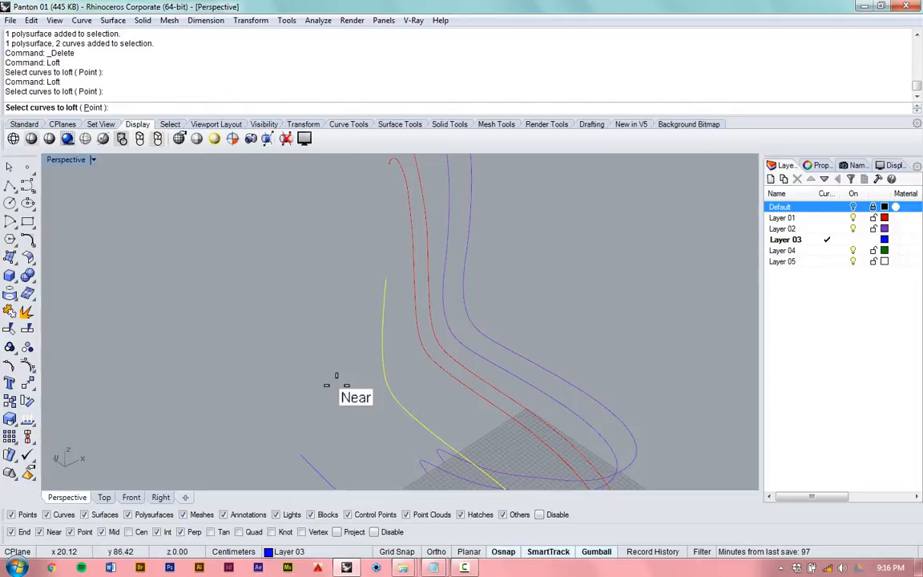
{"action": "scroll", "coordinate": [335, 321], "scroll_direction": "down", "scroll_amount": 3}
{"action": "scroll", "coordinate": [361, 296], "scroll_direction": "up", "scroll_amount": 2}
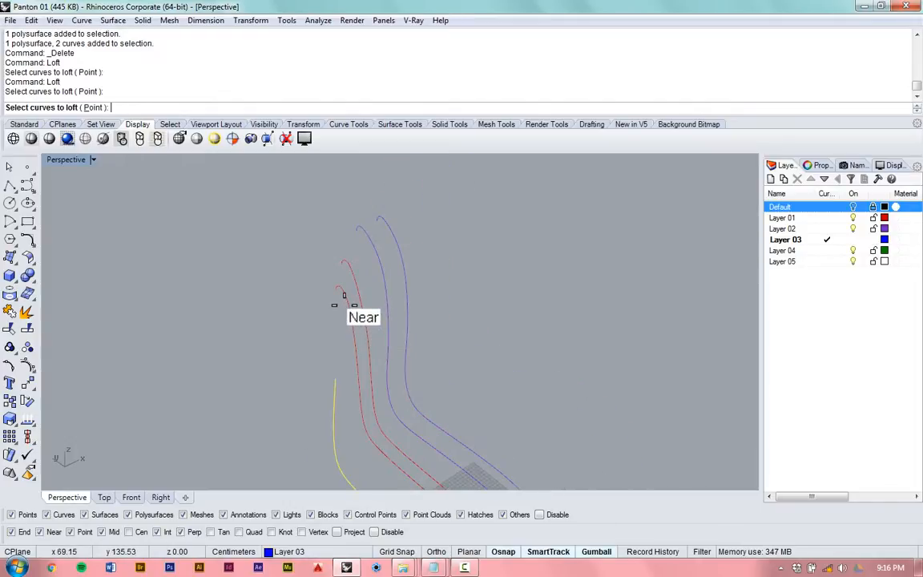
{"action": "left_click", "coordinate": [339, 293]}
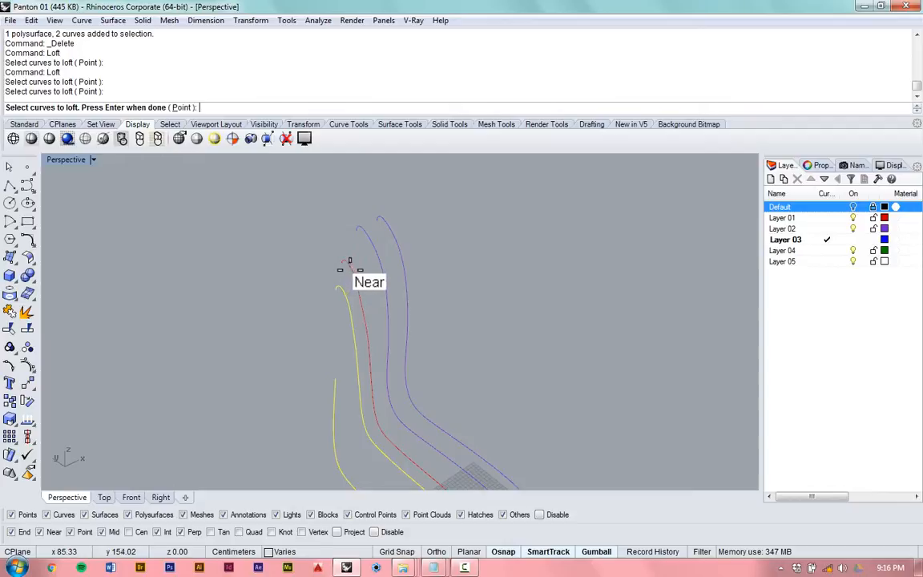
{"action": "left_click", "coordinate": [349, 262]}
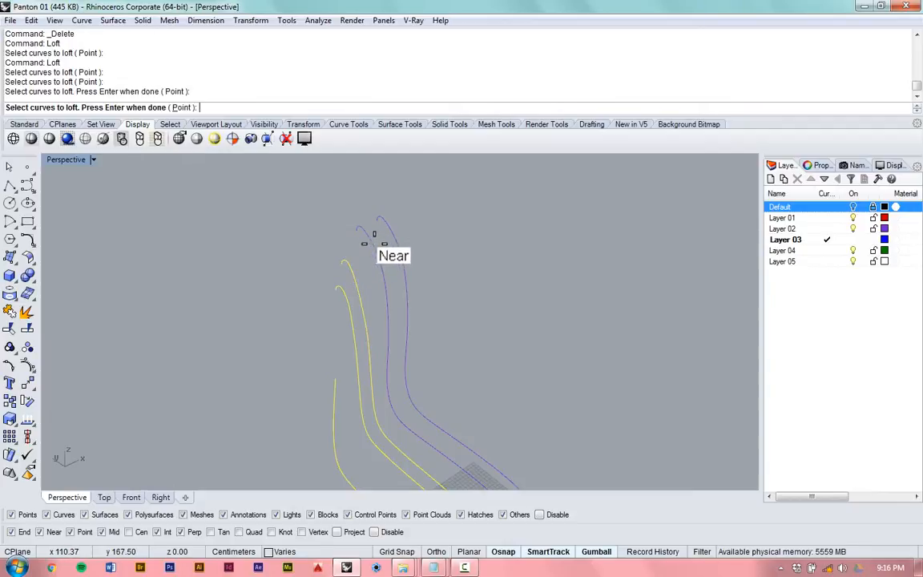
{"action": "left_click", "coordinate": [373, 236]}
{"action": "left_click", "coordinate": [393, 228]}
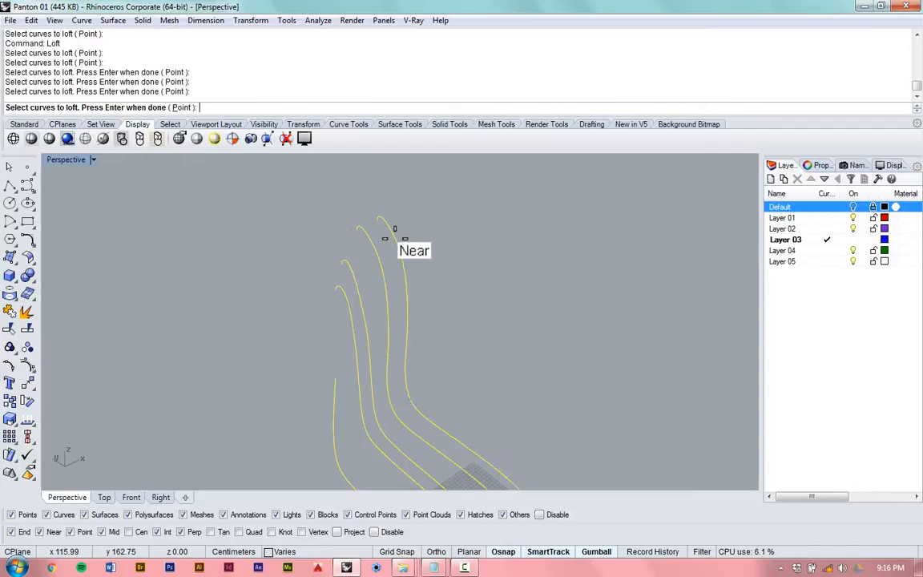
{"action": "right_click_drag", "start_coordinate": [397, 210], "coordinate": [350, 257]}
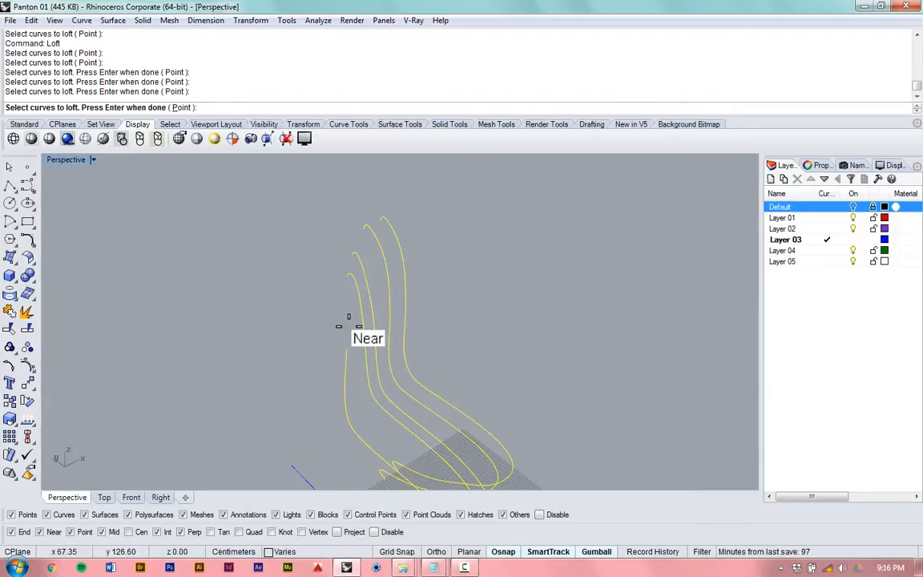
{"action": "right_click_drag", "start_coordinate": [407, 216], "coordinate": [304, 355]}
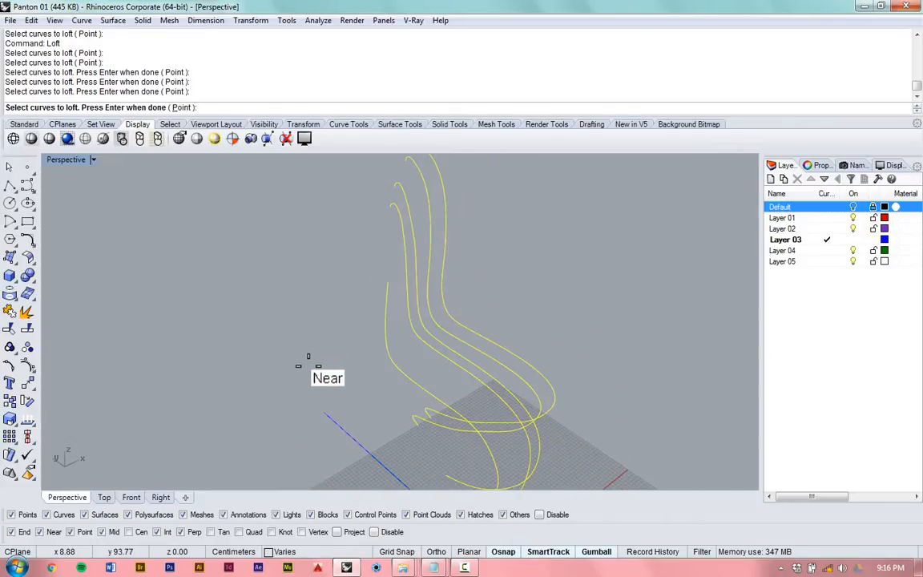
{"action": "key", "text": "Return"}
- Set the chair loft's style to Loose and preview the resulting surface
{"action": "right_click_drag", "start_coordinate": [468, 355], "coordinate": [408, 377]}
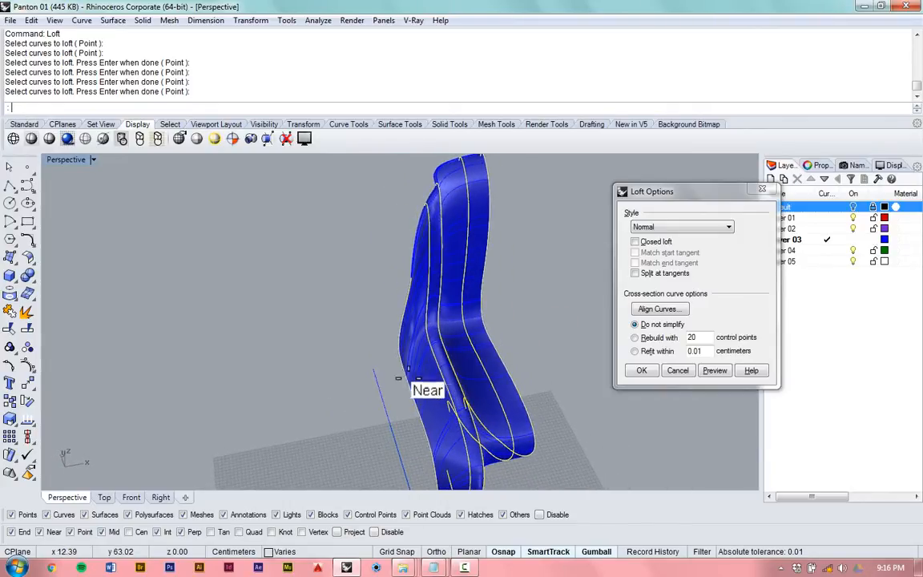
{"action": "scroll", "coordinate": [437, 189], "scroll_direction": "up", "scroll_amount": 8}
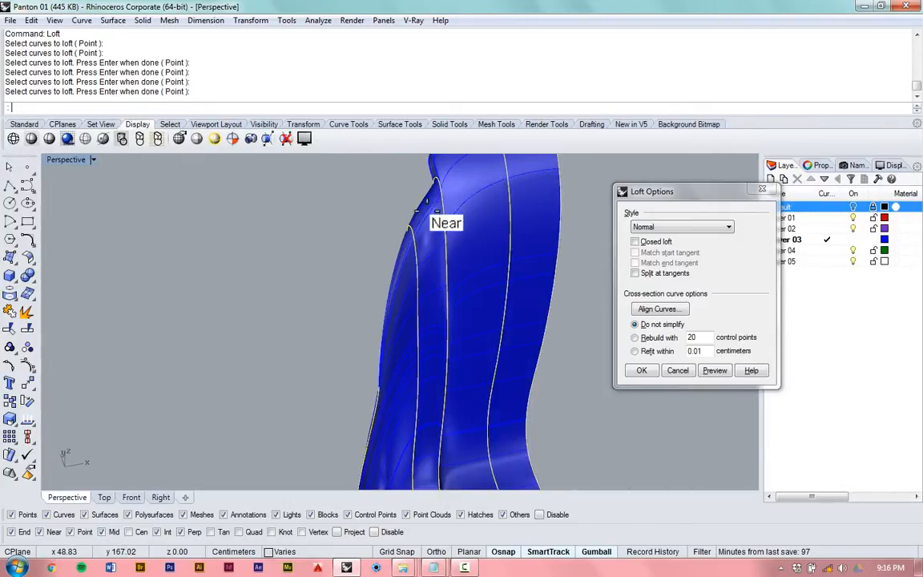
{"action": "scroll", "coordinate": [377, 273], "scroll_direction": "down", "scroll_amount": 9}
{"action": "scroll", "coordinate": [438, 194], "scroll_direction": "up", "scroll_amount": 12}
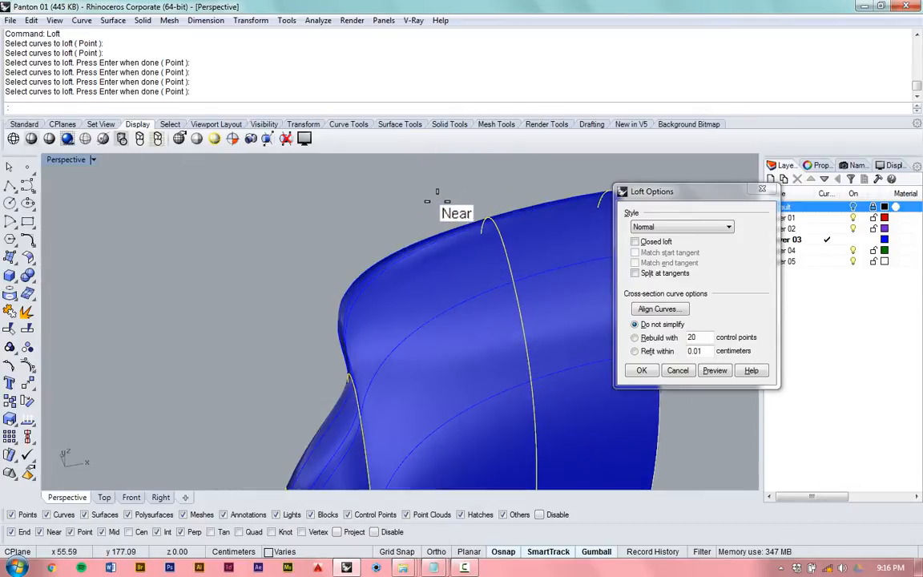
{"action": "right_click_drag", "start_coordinate": [437, 198], "coordinate": [378, 253]}
{"action": "right_click_drag", "start_coordinate": [330, 320], "coordinate": [441, 324]}
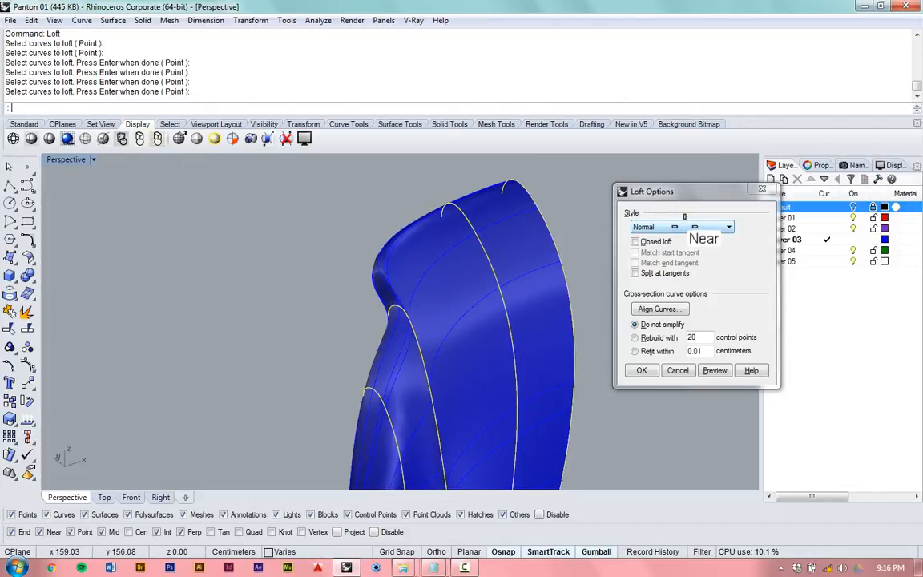
{"action": "left_click", "coordinate": [684, 227]}
{"action": "left_click", "coordinate": [665, 246]}
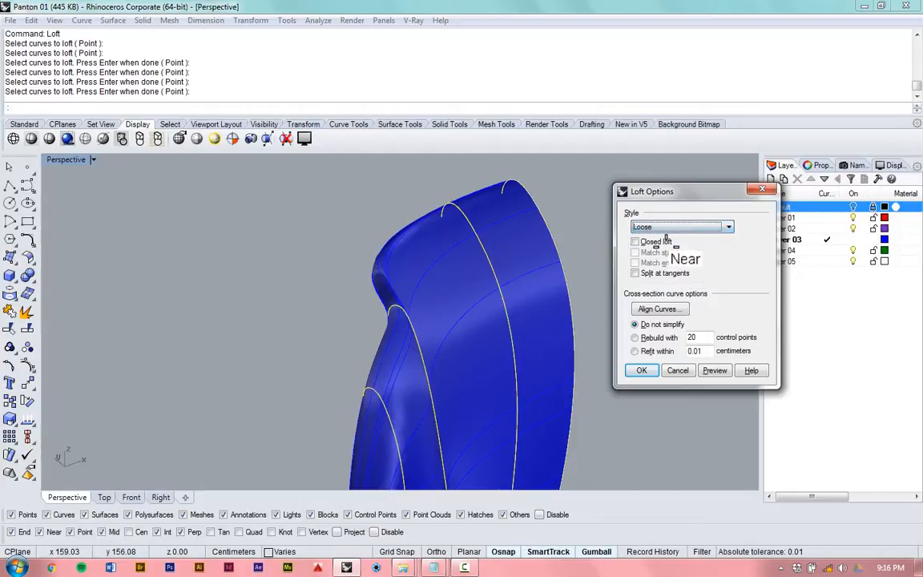
{"action": "left_click", "coordinate": [715, 369]}
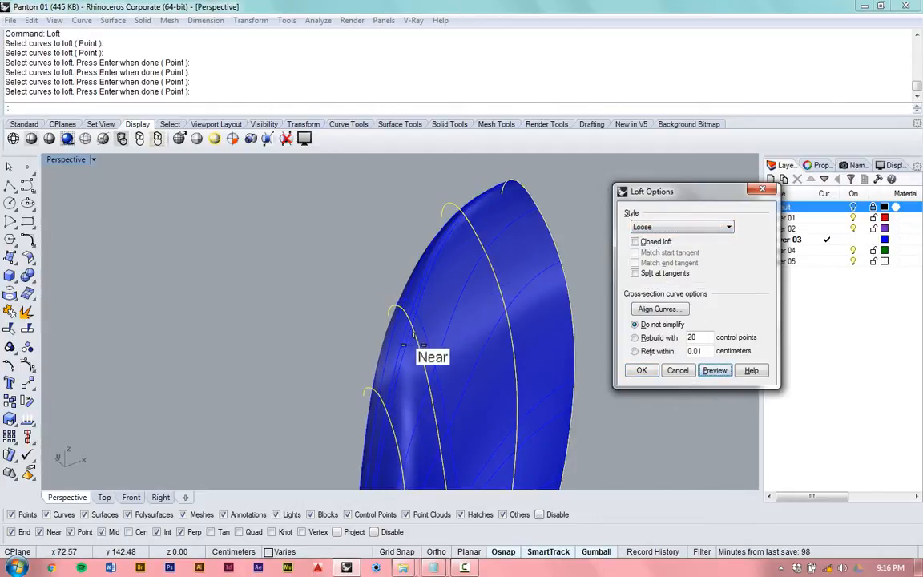
- Examine how closely the Loose surface follows the profile curves along the upper edge of the backrest
{"action": "right_click_drag", "start_coordinate": [410, 264], "coordinate": [333, 425]}
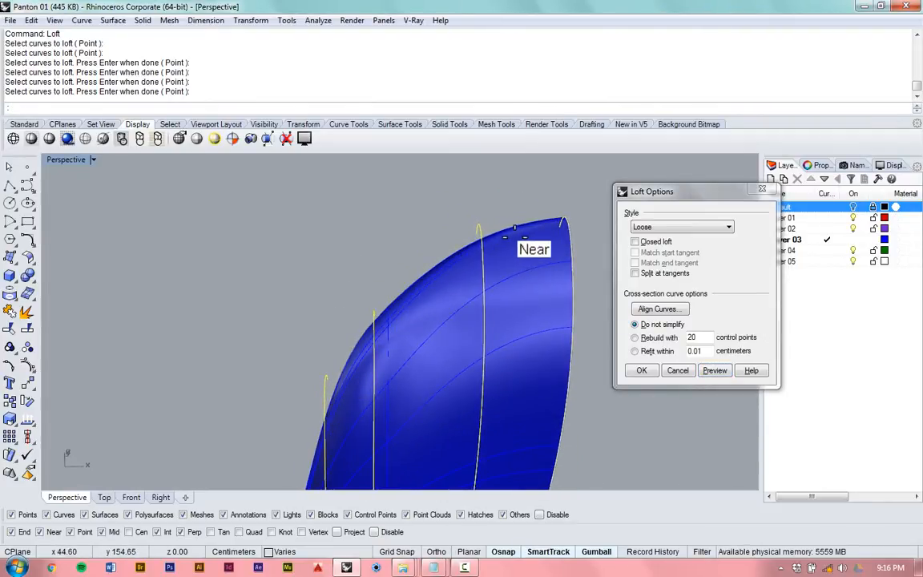
{"action": "right_click_drag", "start_coordinate": [321, 382], "coordinate": [332, 353]}
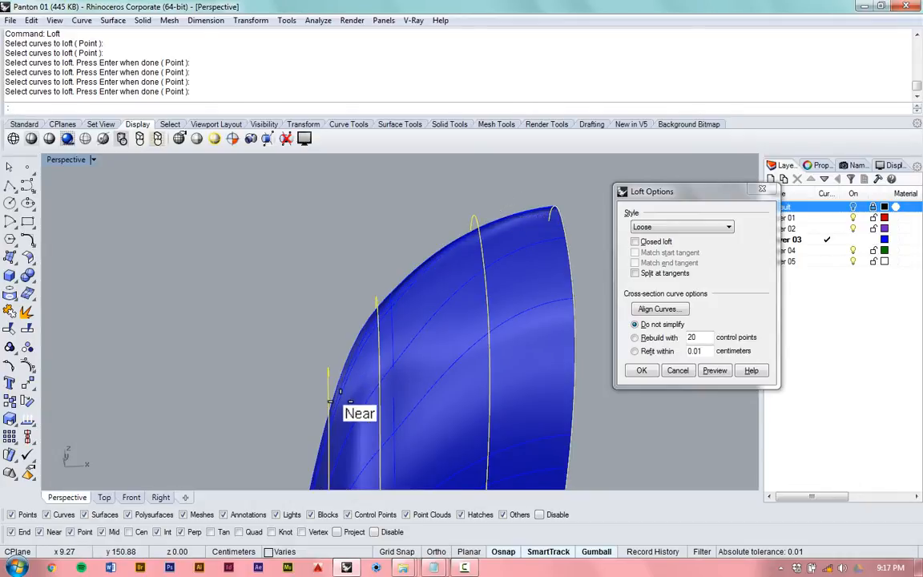
{"action": "right_click_drag", "start_coordinate": [305, 358], "coordinate": [338, 354]}
{"action": "scroll", "coordinate": [313, 397], "scroll_direction": "up", "scroll_amount": 7}
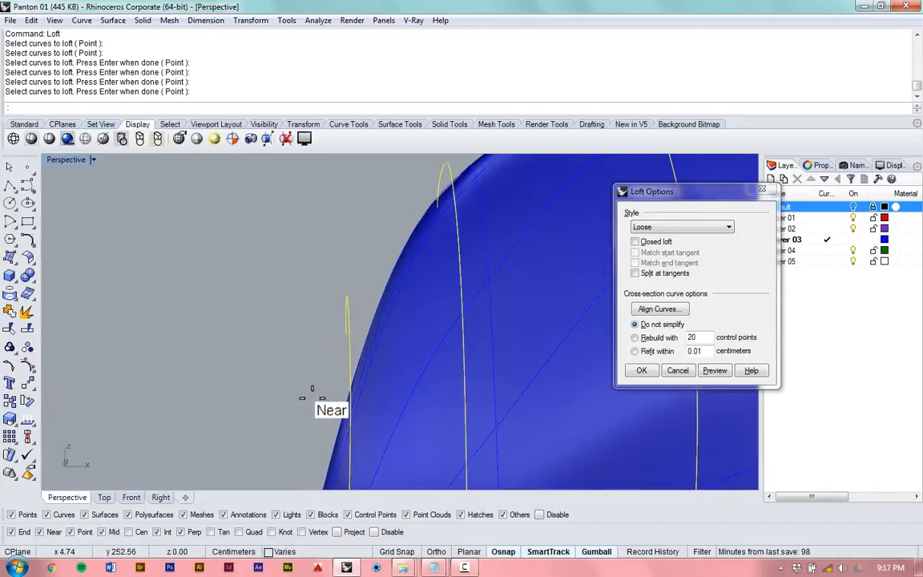
{"action": "scroll", "coordinate": [313, 397], "scroll_direction": "down", "scroll_amount": 2}
{"action": "scroll", "coordinate": [429, 223], "scroll_direction": "up", "scroll_amount": 5}
{"action": "scroll", "coordinate": [294, 414], "scroll_direction": "down", "scroll_amount": 5}
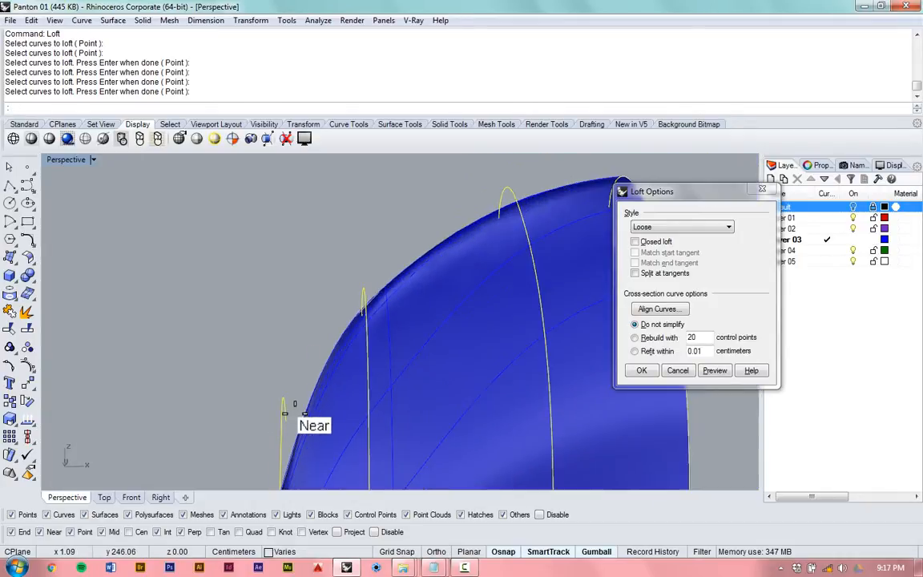
{"action": "scroll", "coordinate": [337, 305], "scroll_direction": "up", "scroll_amount": 2}
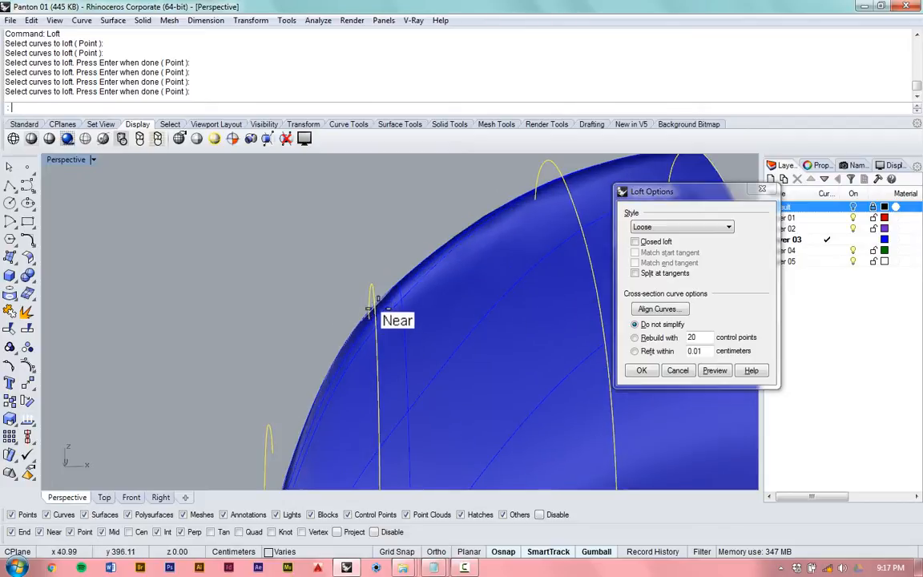
{"action": "scroll", "coordinate": [370, 300], "scroll_direction": "down", "scroll_amount": 6}
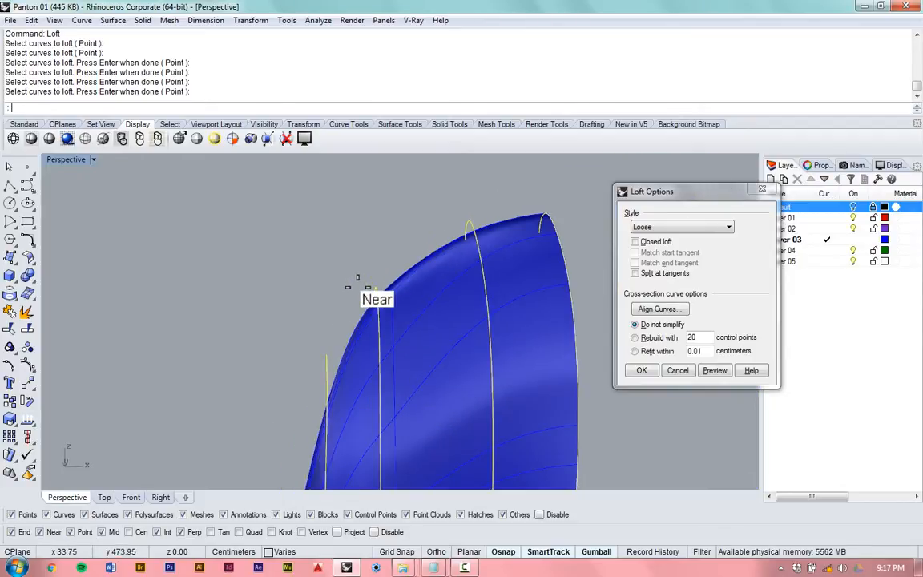
{"action": "scroll", "coordinate": [310, 432], "scroll_direction": "up", "scroll_amount": 1}
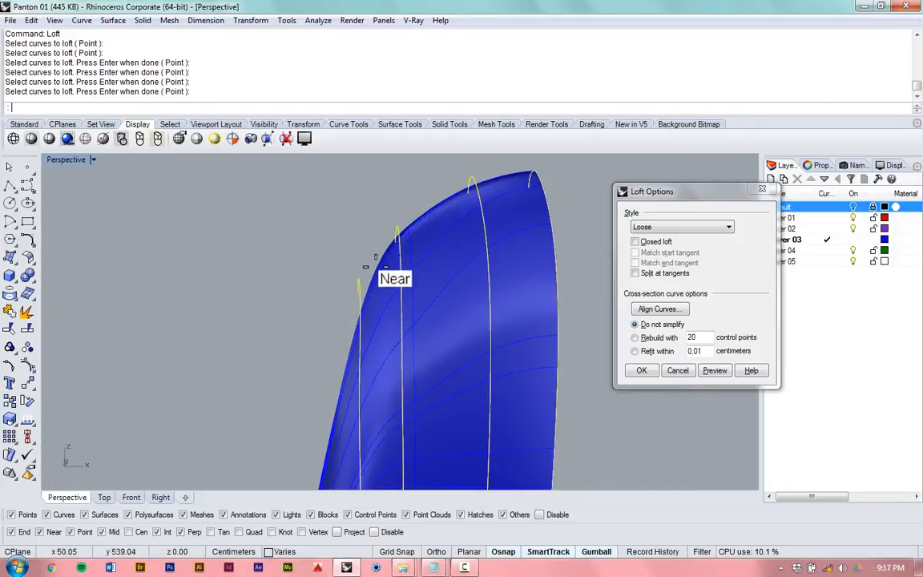
{"action": "scroll", "coordinate": [343, 299], "scroll_direction": "down", "scroll_amount": 2}
{"action": "scroll", "coordinate": [290, 376], "scroll_direction": "up", "scroll_amount": 2}
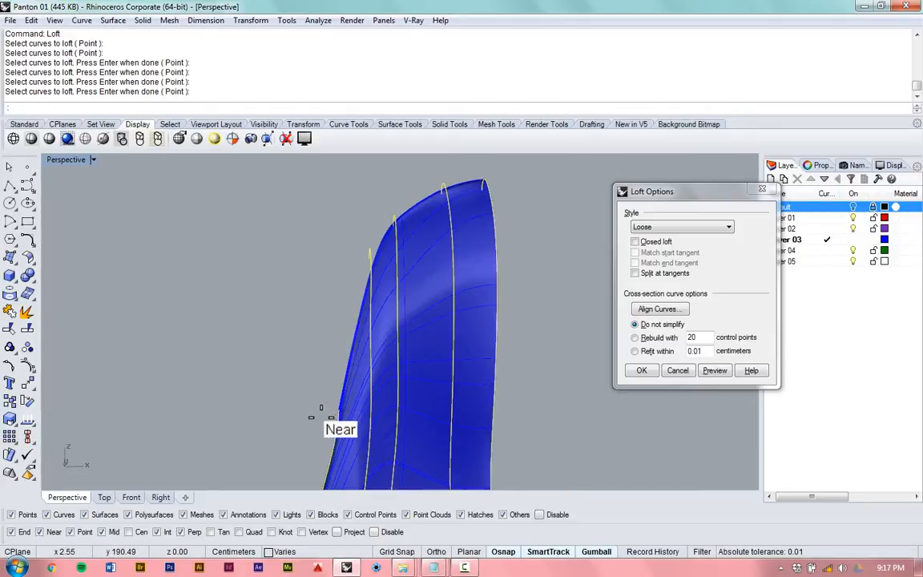
{"action": "scroll", "coordinate": [365, 317], "scroll_direction": "down", "scroll_amount": 3}
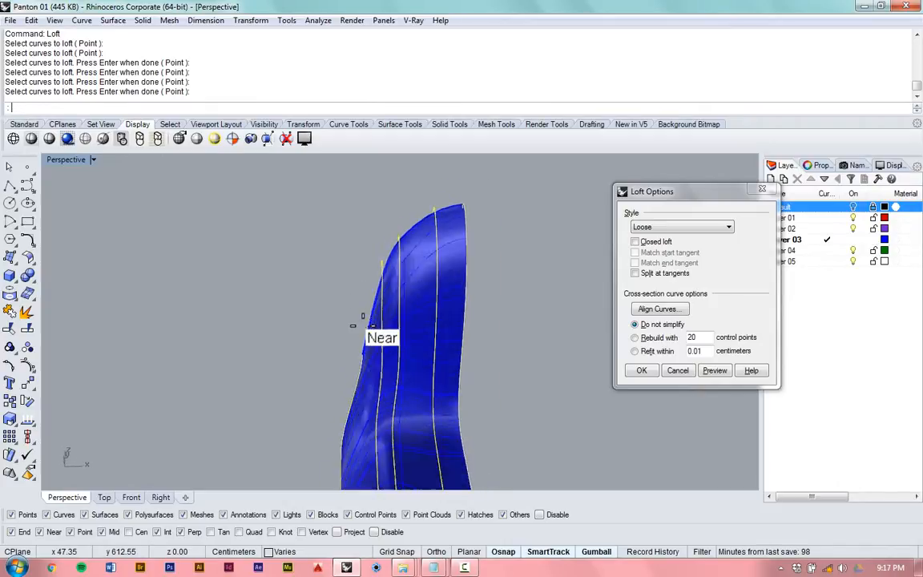
- Examine the surface lines and smoothness of the Loose loft around the bend between backrest and seat
{"action": "scroll", "coordinate": [352, 345], "scroll_direction": "up", "scroll_amount": 5}
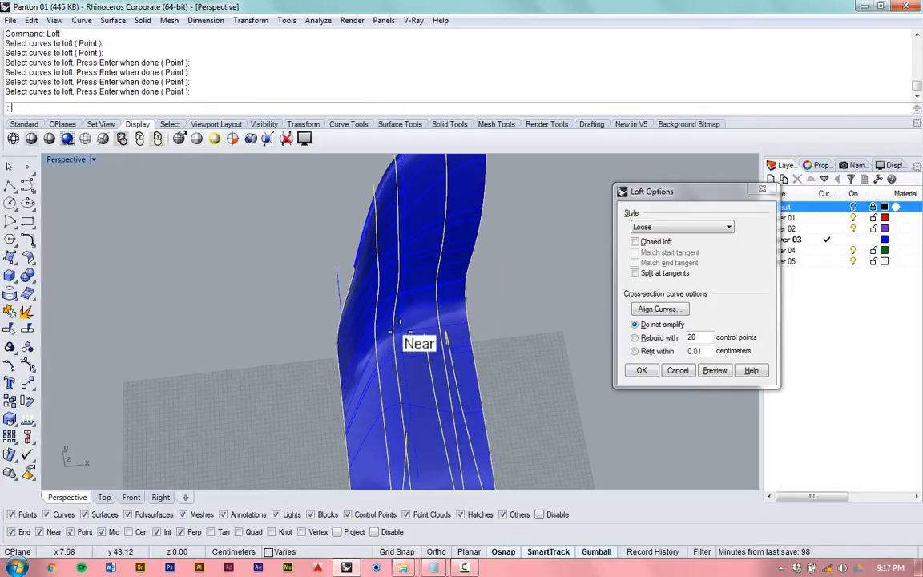
{"action": "scroll", "coordinate": [489, 210], "scroll_direction": "down", "scroll_amount": 1}
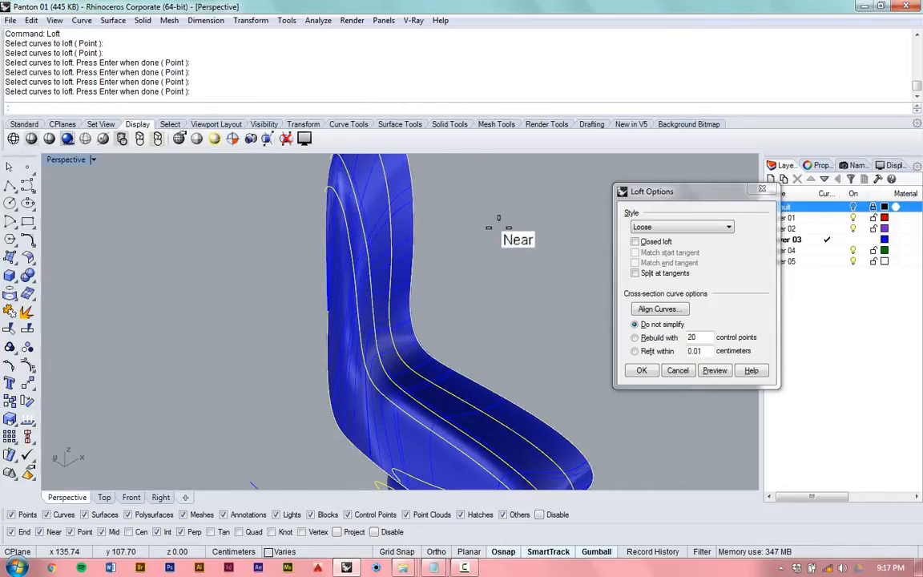
{"action": "scroll", "coordinate": [449, 232], "scroll_direction": "down", "scroll_amount": 2}
{"action": "scroll", "coordinate": [365, 393], "scroll_direction": "up", "scroll_amount": 2}
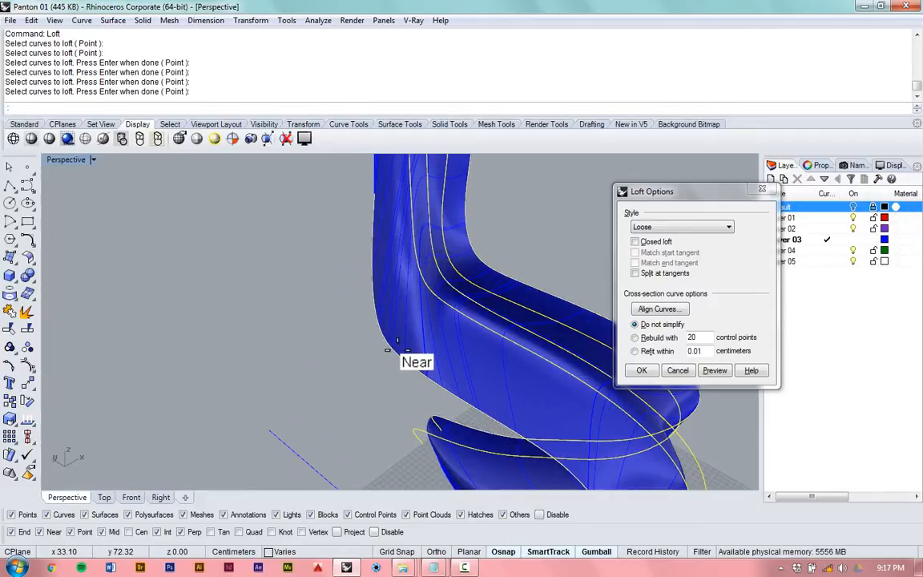
{"action": "scroll", "coordinate": [385, 340], "scroll_direction": "down", "scroll_amount": 2}
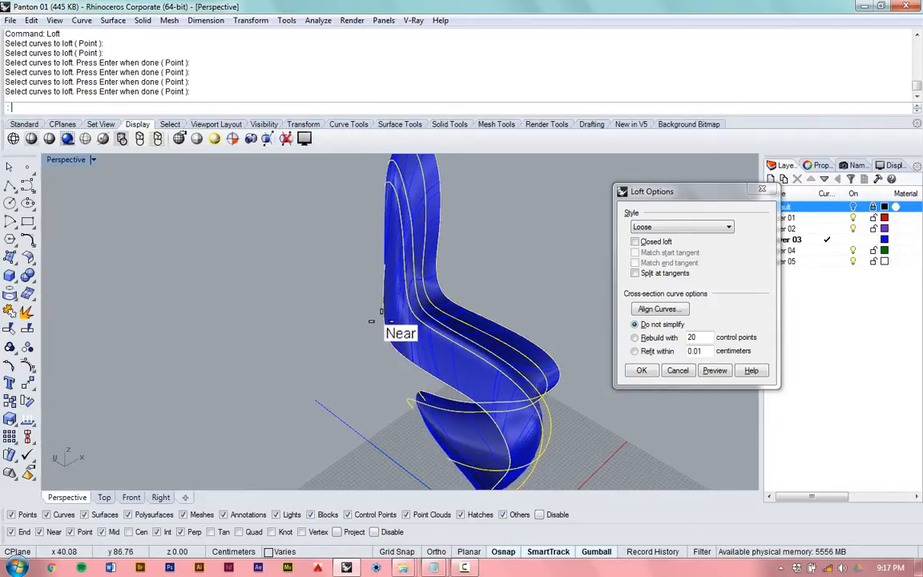
{"action": "scroll", "coordinate": [432, 257], "scroll_direction": "up", "scroll_amount": 2}
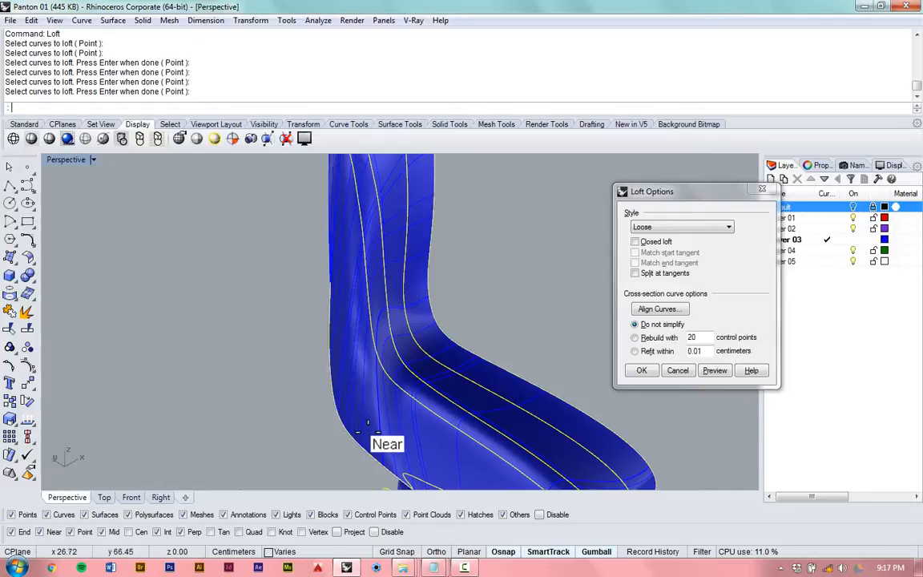
{"action": "scroll", "coordinate": [376, 429], "scroll_direction": "up", "scroll_amount": 2}
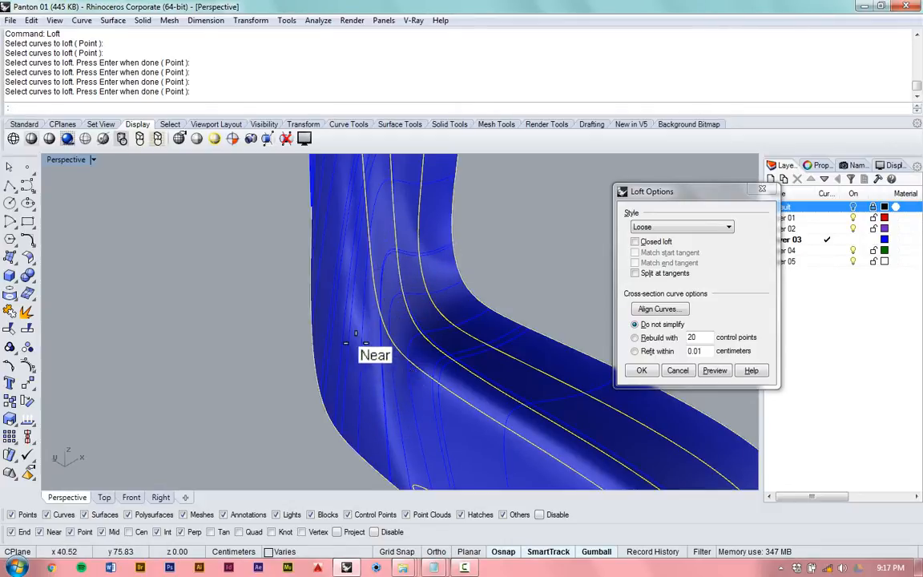
{"action": "mouse_move", "coordinate": [354, 341]}
{"action": "right_mouse_down"}
{"action": "mouse_move", "coordinate": [339, 321]}
{"action": "mouse_move", "coordinate": [288, 309]}
{"action": "mouse_move", "coordinate": [371, 334]}
{"action": "right_mouse_up"}
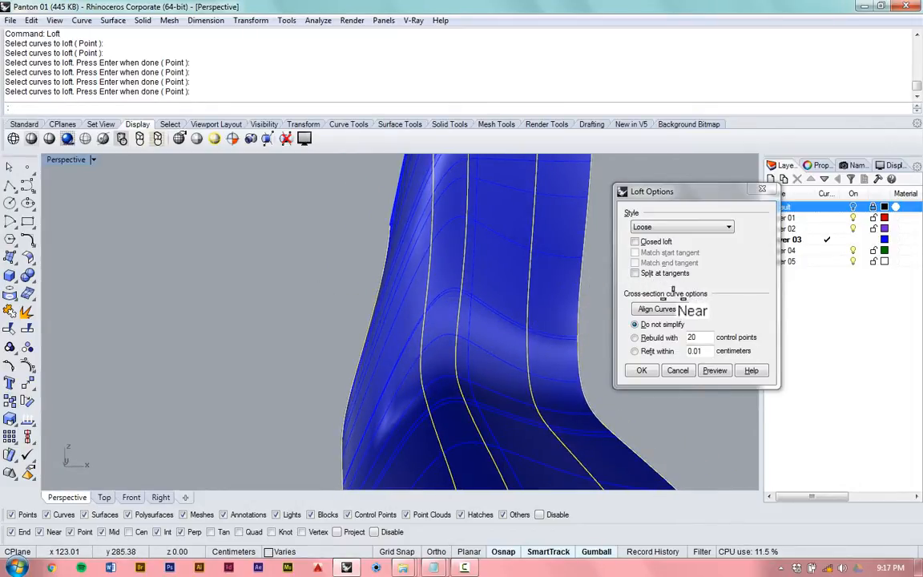
- Set the loft's cross-section curves to rebuild with 20 control points and preview the simplified chair surface
{"action": "left_click", "coordinate": [646, 337]}
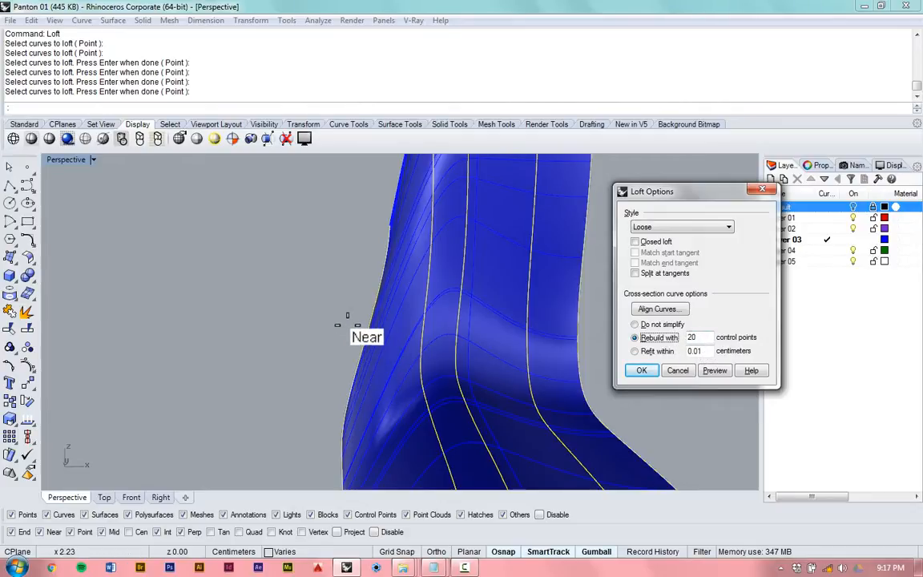
{"action": "mouse_move", "coordinate": [346, 321]}
{"action": "right_mouse_down"}
{"action": "mouse_move", "coordinate": [292, 315]}
{"action": "mouse_move", "coordinate": [305, 292]}
{"action": "mouse_move", "coordinate": [329, 302]}
{"action": "mouse_move", "coordinate": [445, 306]}
{"action": "right_mouse_up"}
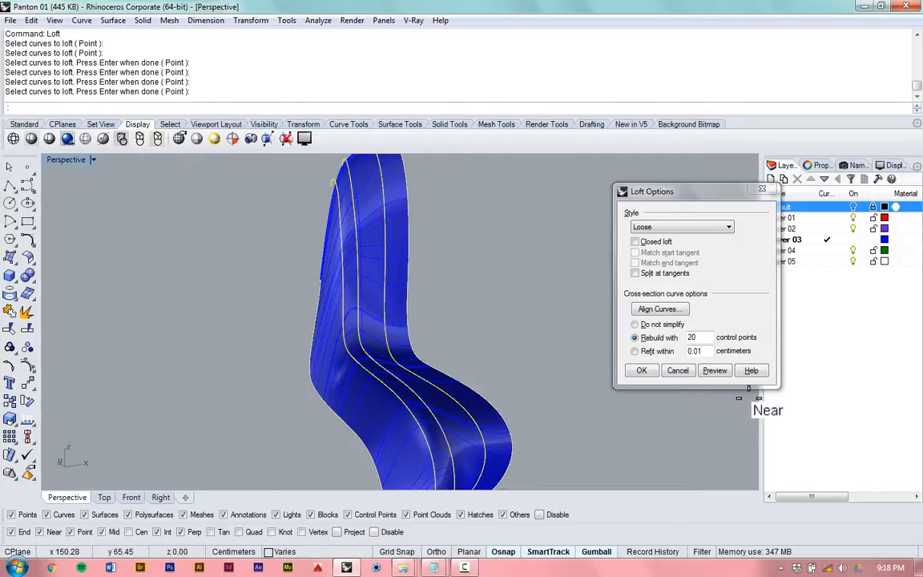
{"action": "left_click", "coordinate": [721, 370]}
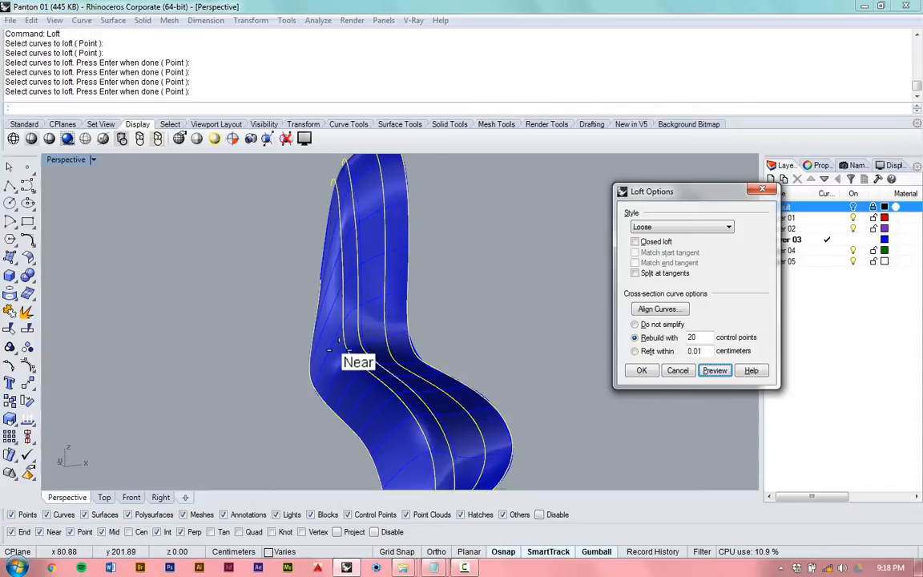
{"action": "right_click_drag", "start_coordinate": [358, 351], "coordinate": [355, 325]}
{"action": "right_click_drag", "start_coordinate": [337, 397], "coordinate": [390, 276]}
{"action": "scroll", "coordinate": [372, 265], "scroll_direction": "up", "scroll_amount": 10}
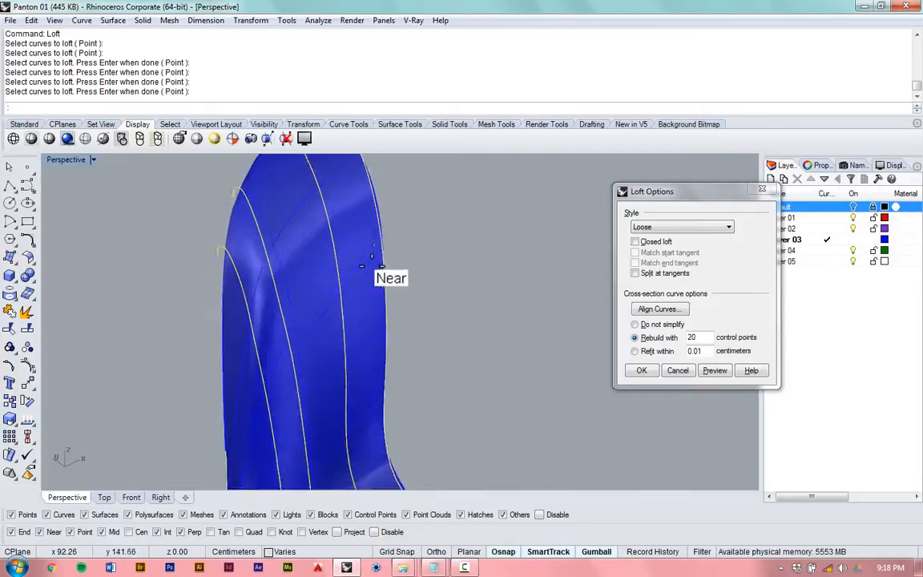
{"action": "right_click_drag", "start_coordinate": [280, 299], "coordinate": [293, 358]}
{"action": "scroll", "coordinate": [265, 252], "scroll_direction": "down", "scroll_amount": 2}
{"action": "scroll", "coordinate": [265, 242], "scroll_direction": "down", "scroll_amount": 3}
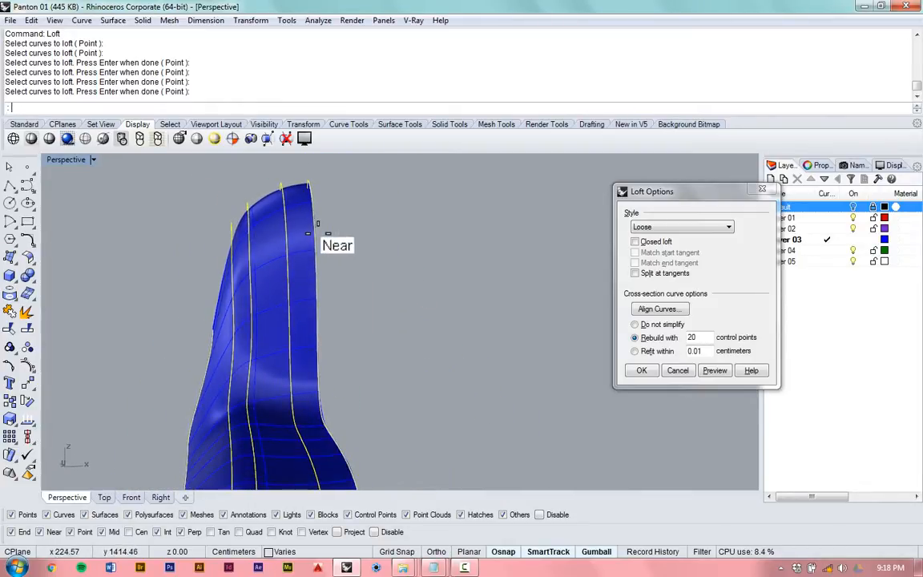
- Examine how the loft preview rebuilt with 20 points follows the profile curves at the backrest's upper edge and the seat bend
{"action": "scroll", "coordinate": [318, 233], "scroll_direction": "down", "scroll_amount": 4}
{"action": "scroll", "coordinate": [247, 399], "scroll_direction": "up", "scroll_amount": 4}
{"action": "right_click_drag", "start_coordinate": [353, 347], "coordinate": [371, 386]}
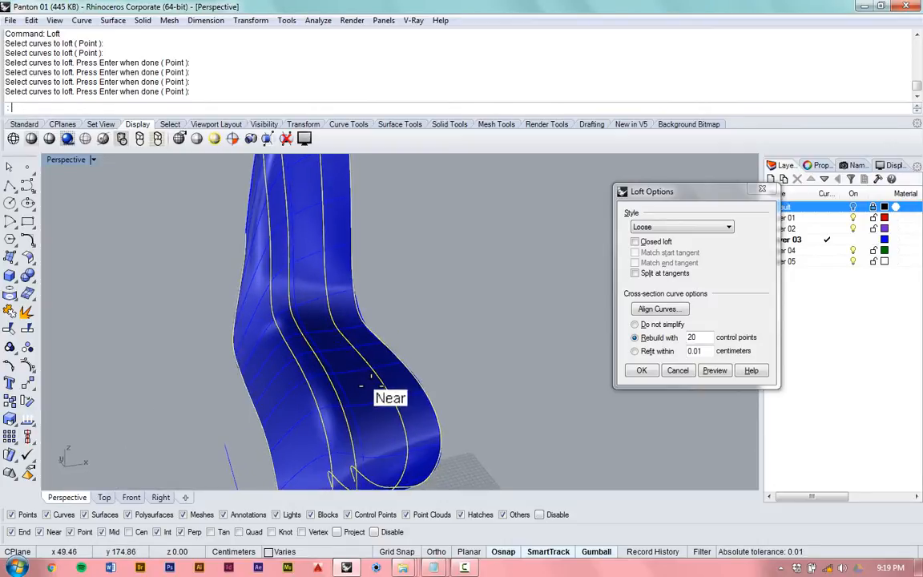
{"action": "scroll", "coordinate": [371, 376], "scroll_direction": "down", "scroll_amount": 5}
{"action": "scroll", "coordinate": [346, 324], "scroll_direction": "up", "scroll_amount": 8}
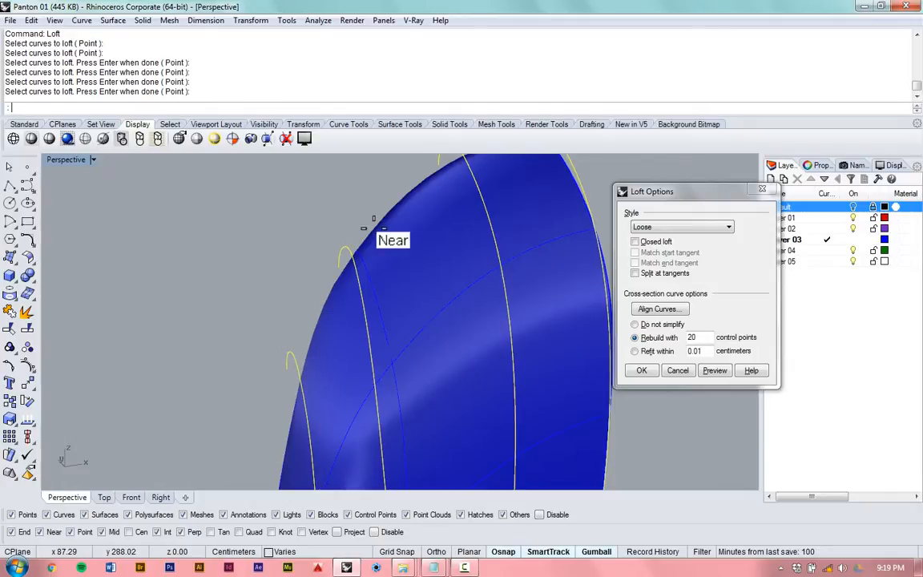
{"action": "scroll", "coordinate": [352, 229], "scroll_direction": "down", "scroll_amount": 6}
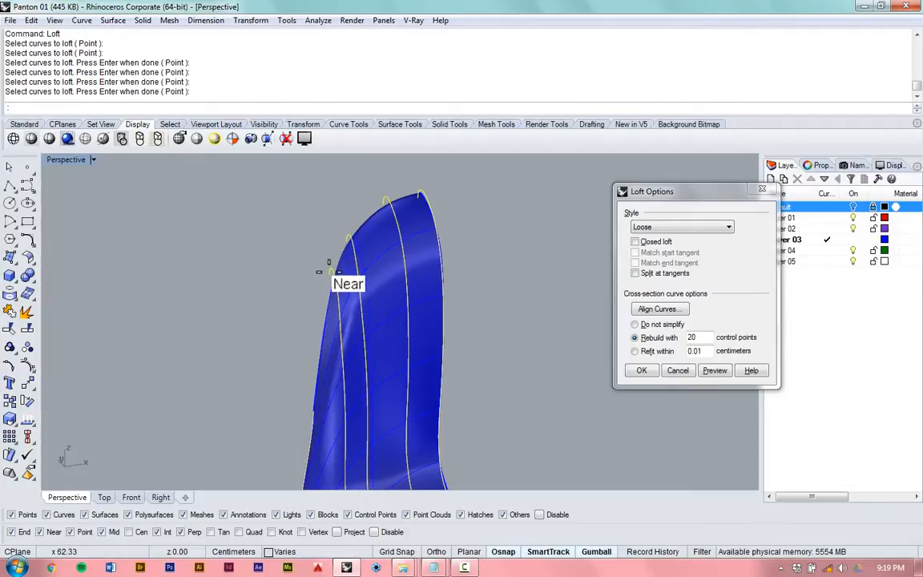
{"action": "scroll", "coordinate": [316, 245], "scroll_direction": "down", "scroll_amount": 3}
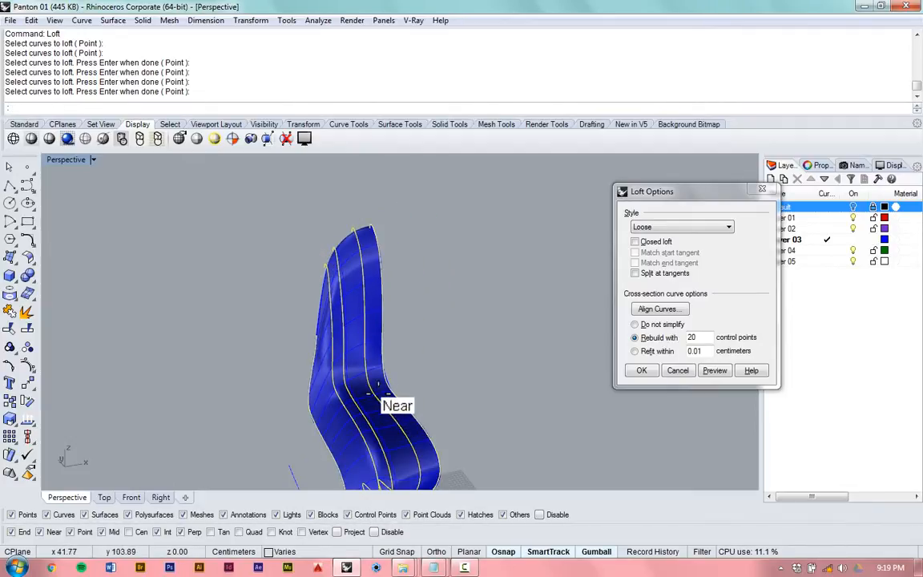
{"action": "scroll", "coordinate": [374, 381], "scroll_direction": "up", "scroll_amount": 3}
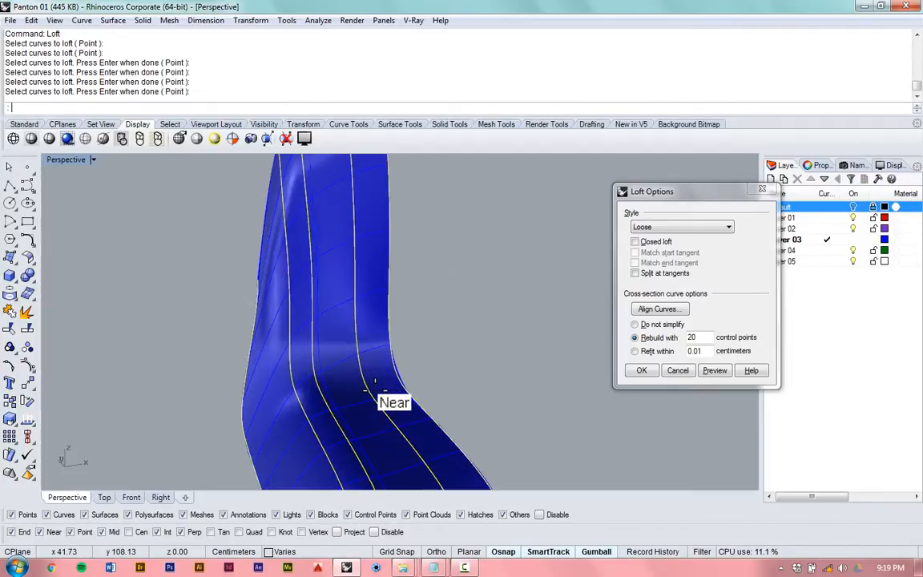
- Accept the Loose loft with the 20-point rebuild to create the chair half's surface
{"action": "left_click", "coordinate": [643, 370]}
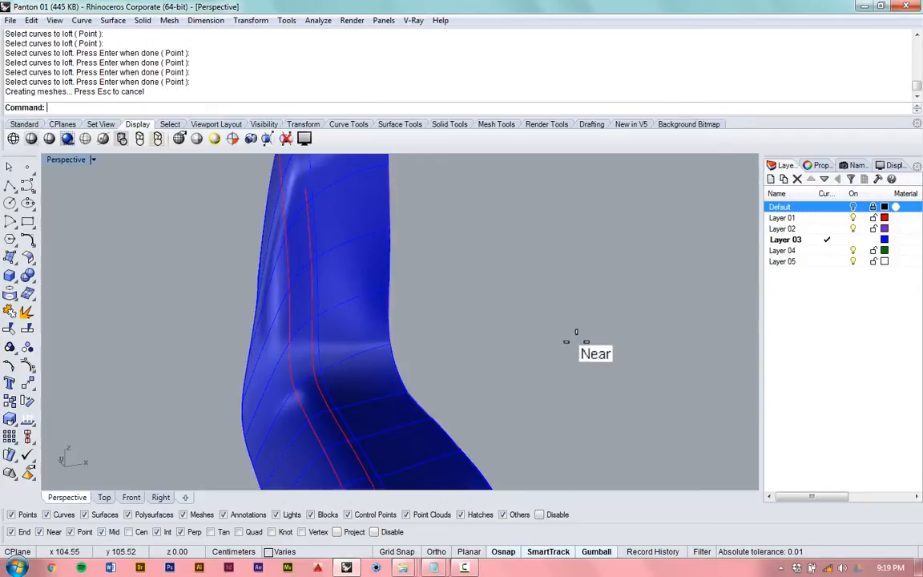
{"action": "scroll", "coordinate": [392, 336], "scroll_direction": "down", "scroll_amount": 3}
{"action": "right_click_drag", "start_coordinate": [393, 336], "coordinate": [490, 302]}
{"action": "right_click_drag", "start_coordinate": [478, 417], "coordinate": [484, 462]}
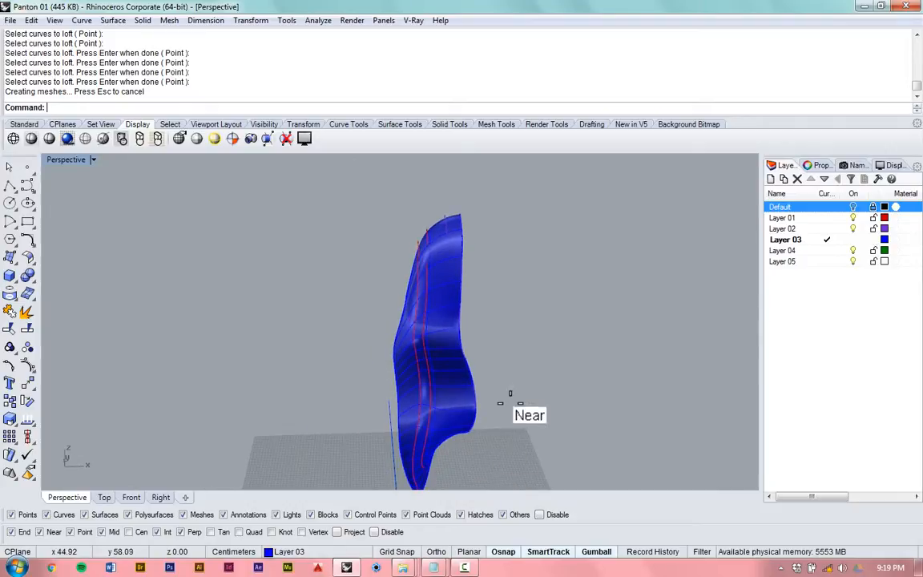
- Begin mirroring a copy of the lofted chair half, starting the mirror plane at the lower end of its centre edge
{"action": "left_click", "coordinate": [441, 346]}
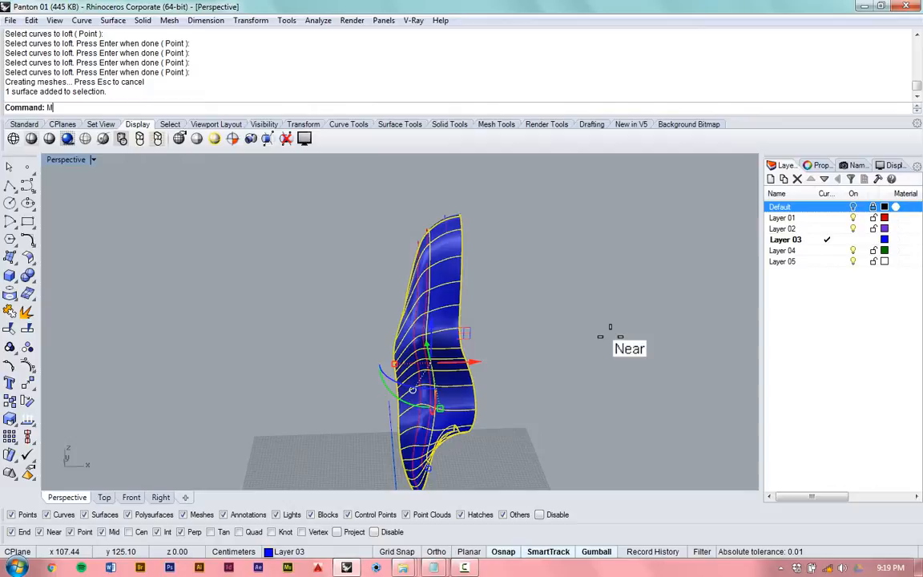
{"action": "type", "text": "M"}
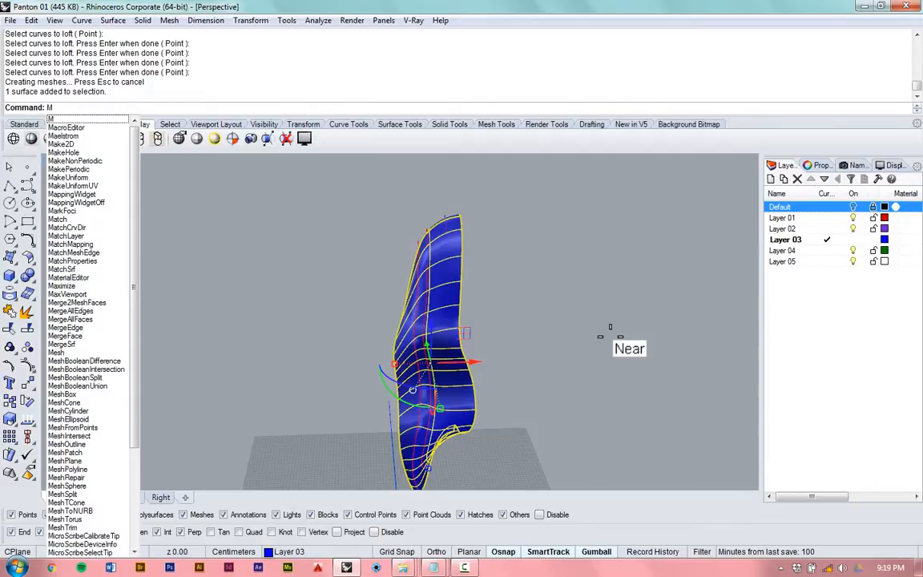
{"action": "type", "text": "irror"}
{"action": "key", "text": "Return"}
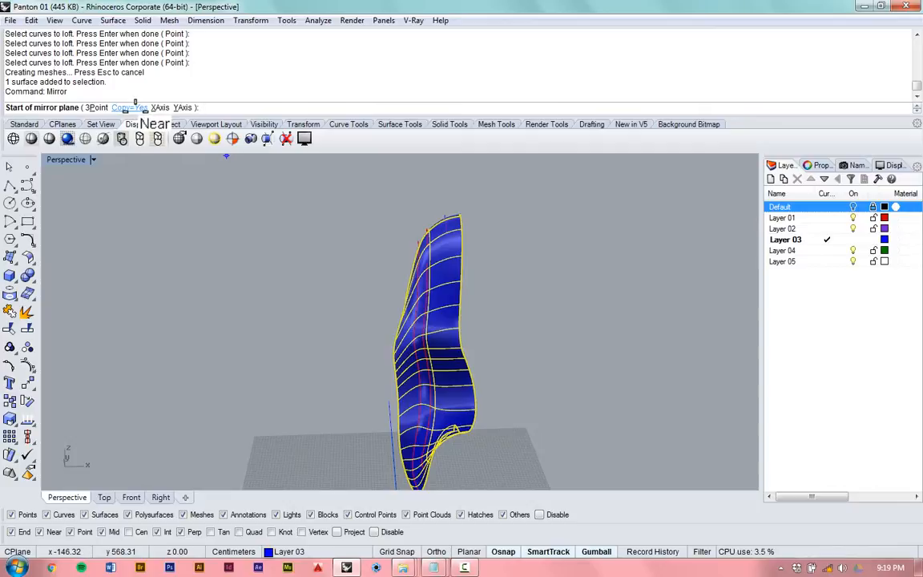
{"action": "scroll", "coordinate": [201, 257], "scroll_direction": "down", "scroll_amount": 4}
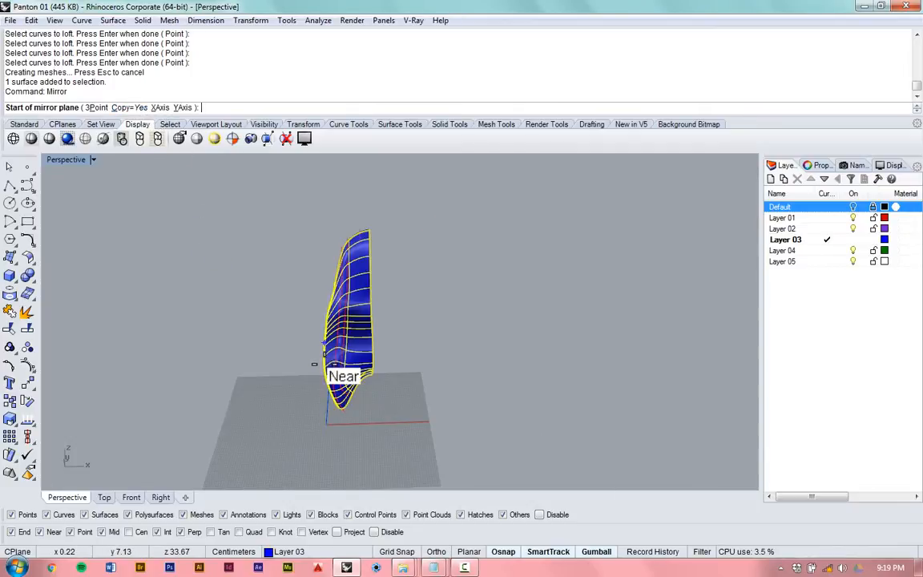
{"action": "scroll", "coordinate": [327, 366], "scroll_direction": "up", "scroll_amount": 7}
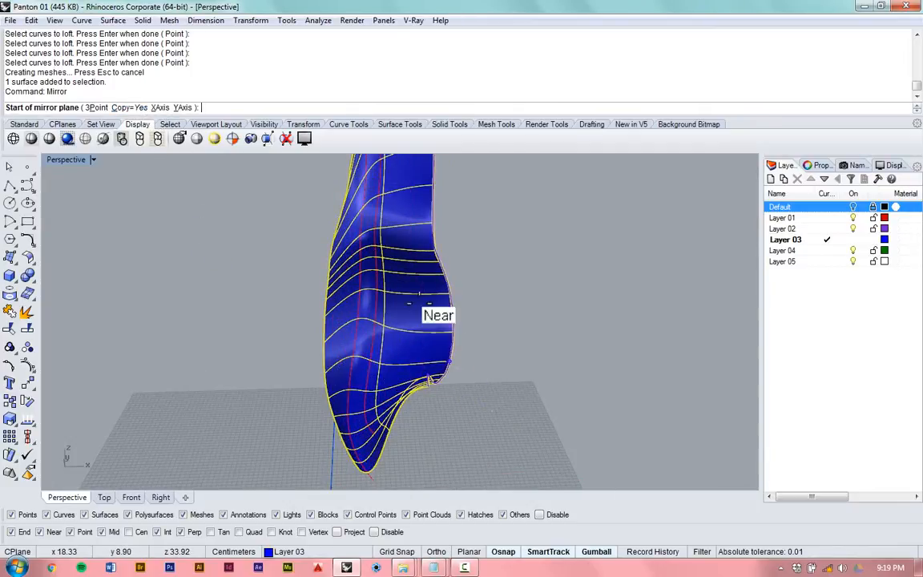
{"action": "right_click_drag", "start_coordinate": [407, 312], "coordinate": [384, 368]}
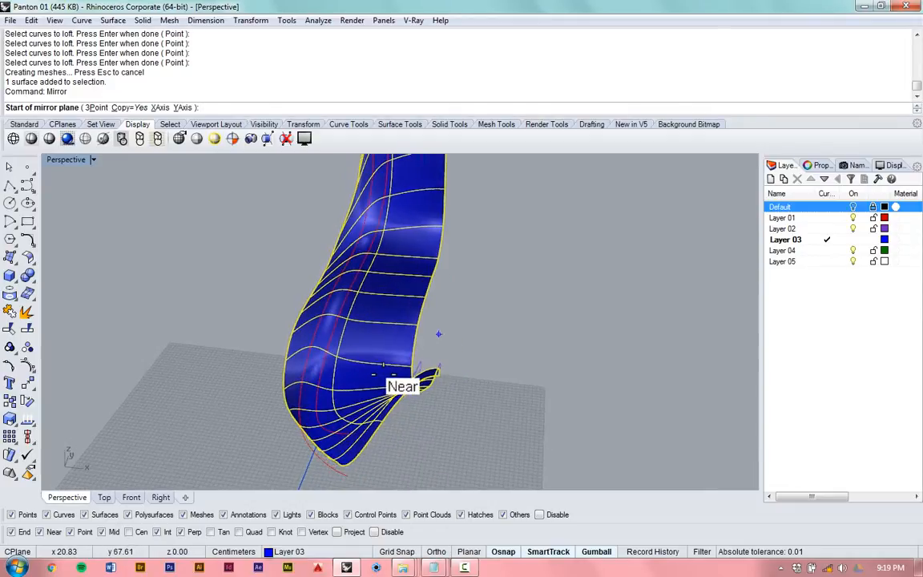
{"action": "scroll", "coordinate": [450, 396], "scroll_direction": "up", "scroll_amount": 4}
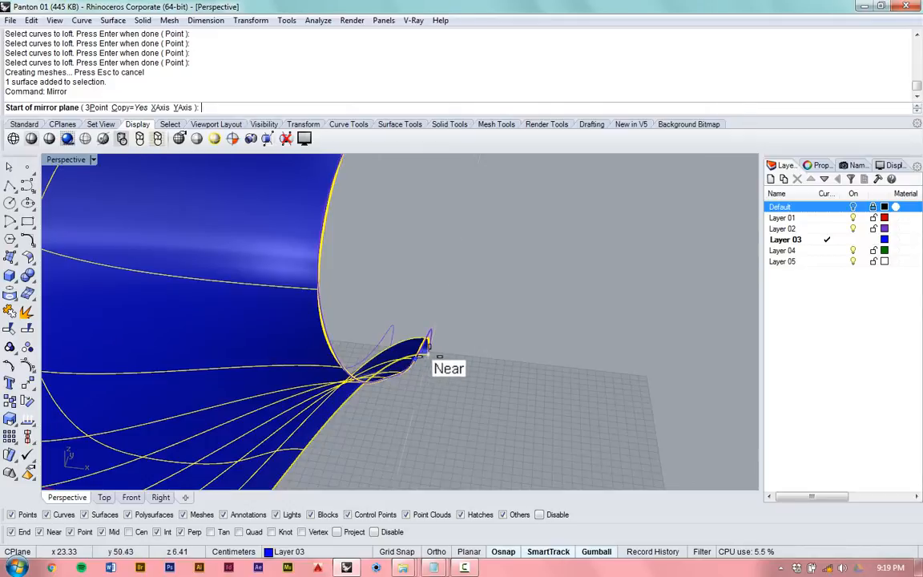
{"action": "left_click", "coordinate": [430, 358]}
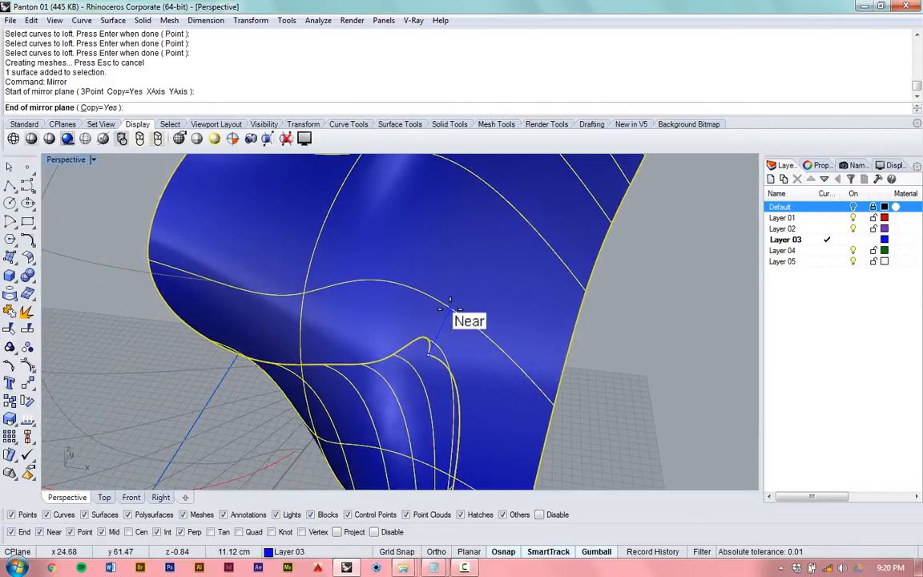
- Finish the mirror plane with an orthogonal second point along the y direction to create the opposite chair half, and clear the selection
{"action": "key", "text": "shift"}
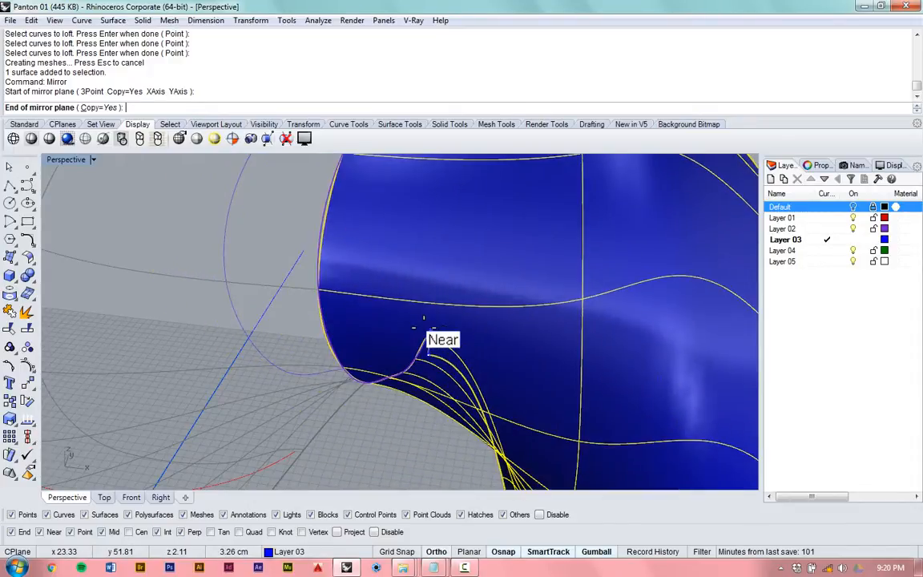
{"action": "right_click_drag", "start_coordinate": [391, 332], "coordinate": [427, 268], "text": "shift"}
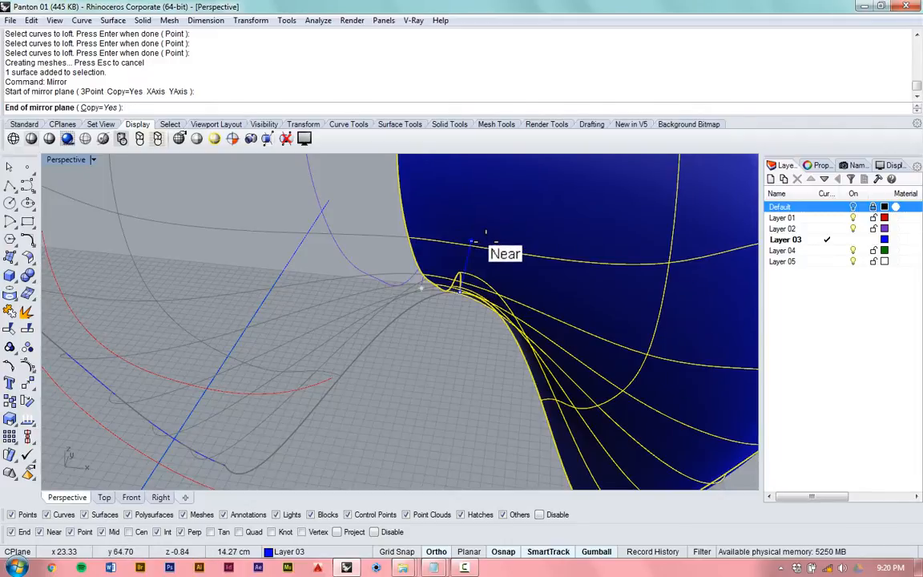
{"action": "scroll", "coordinate": [474, 240], "scroll_direction": "down", "scroll_amount": 5}
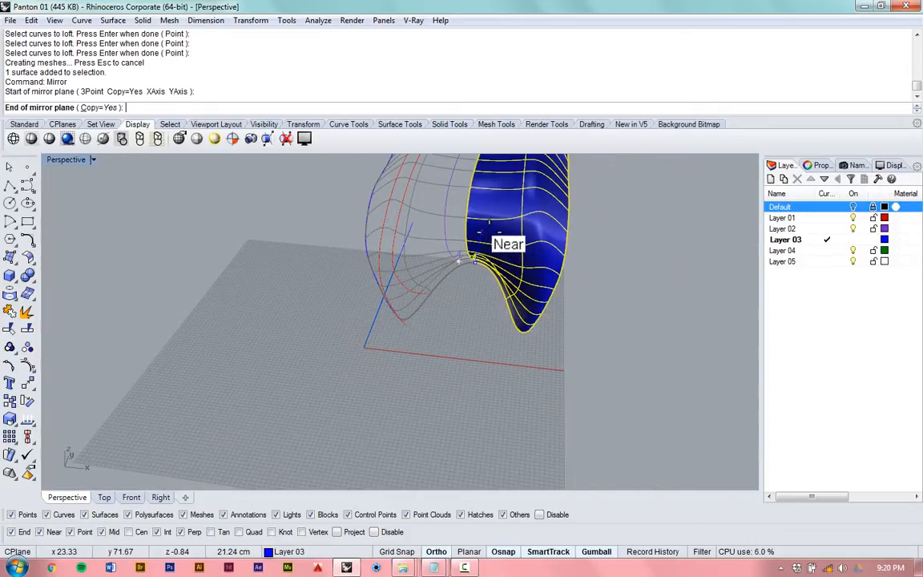
{"action": "scroll", "coordinate": [480, 231], "scroll_direction": "up", "scroll_amount": 3}
{"action": "scroll", "coordinate": [480, 230], "scroll_direction": "up", "scroll_amount": 3}
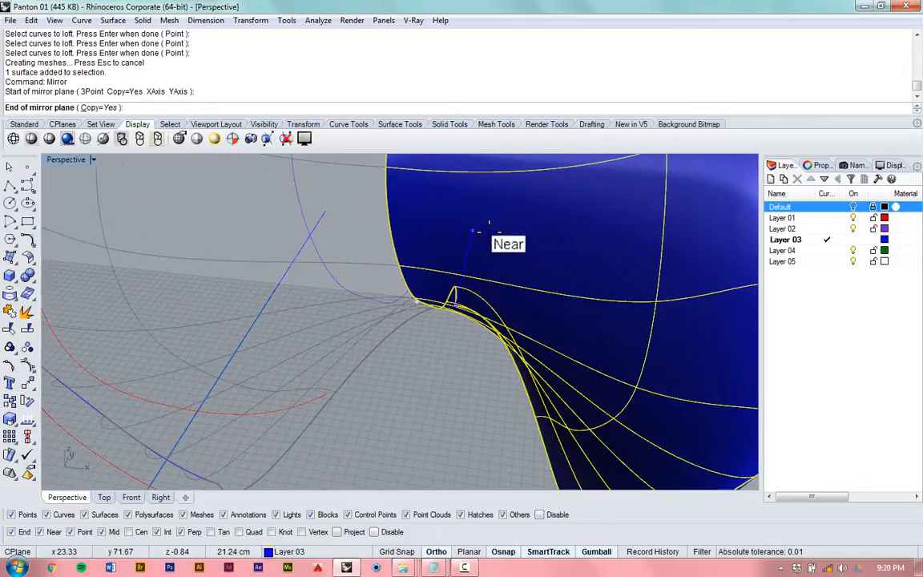
{"action": "left_click", "coordinate": [489, 222]}
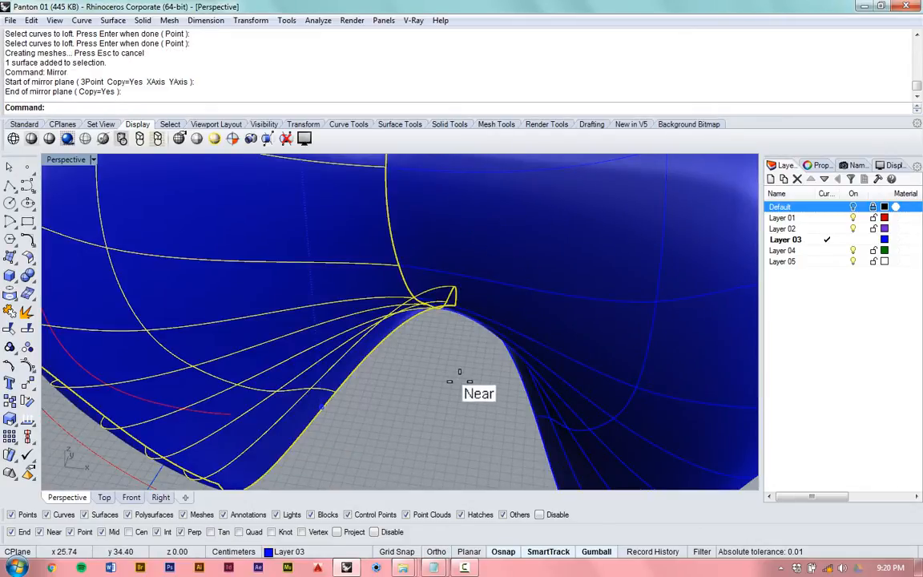
{"action": "key", "text": "Escape"}
- Examine the complete chair and its two separate surfaces along the centre seam from several angles
{"action": "scroll", "coordinate": [433, 408], "scroll_direction": "down", "scroll_amount": 4}
{"action": "scroll", "coordinate": [443, 319], "scroll_direction": "down", "scroll_amount": 6}
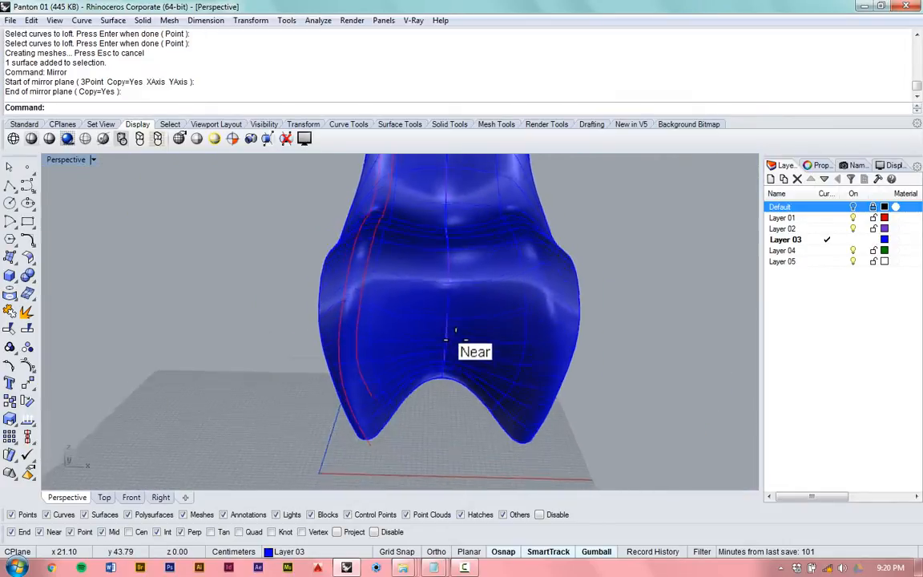
{"action": "right_click_drag", "start_coordinate": [476, 269], "coordinate": [350, 432]}
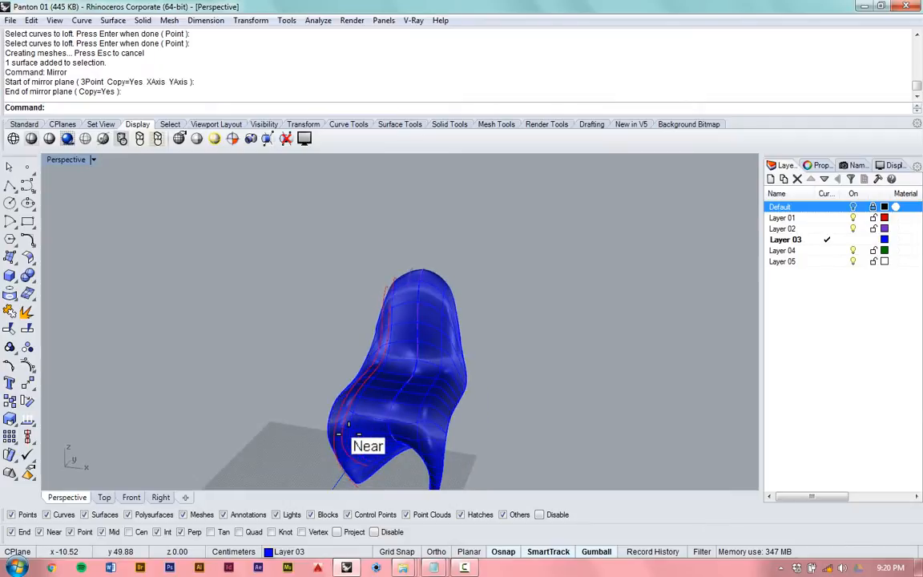
{"action": "scroll", "coordinate": [353, 428], "scroll_direction": "up", "scroll_amount": 5}
{"action": "left_click", "coordinate": [438, 340]}
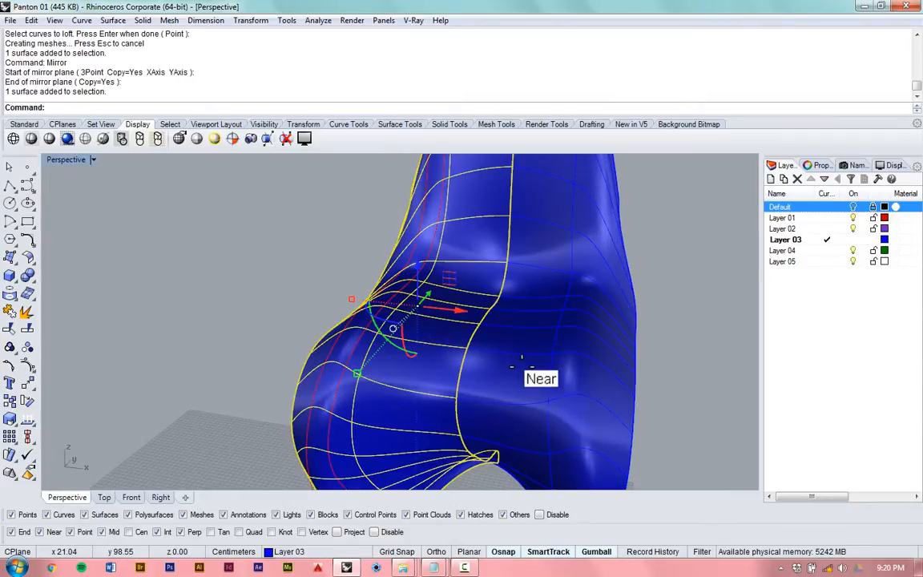
{"action": "left_click", "coordinate": [485, 344]}
{"action": "key", "text": "Escape"}
{"action": "right_click_drag", "start_coordinate": [661, 321], "coordinate": [583, 391]}
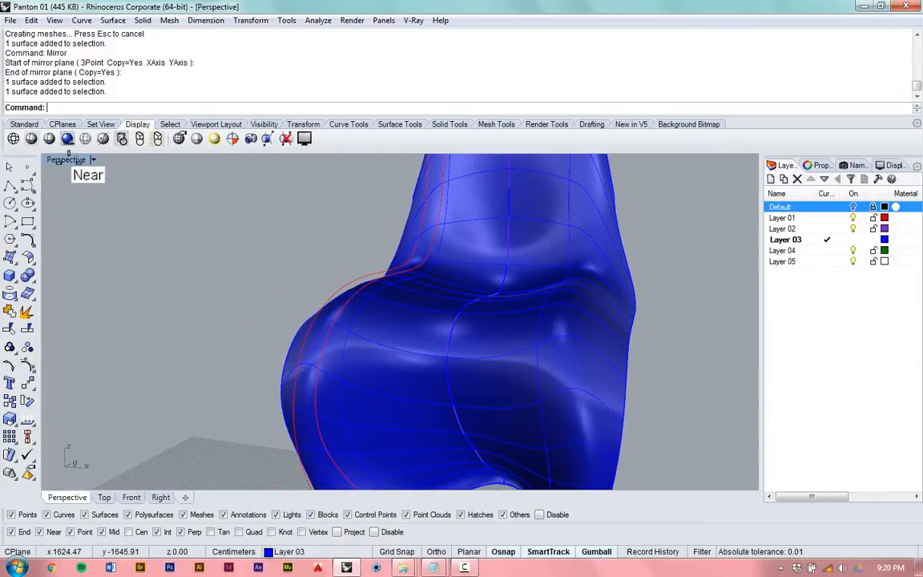
- Show all four viewports and delete the straight horizontal ground line at the chair's base in the Right view
{"action": "double_click", "coordinate": [67, 159]}
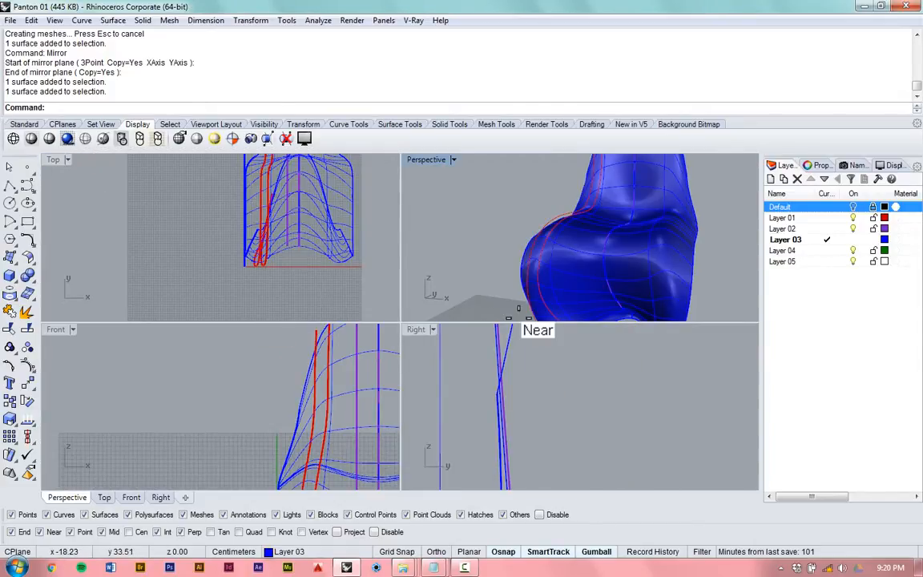
{"action": "scroll", "coordinate": [508, 343], "scroll_direction": "down", "scroll_amount": 3}
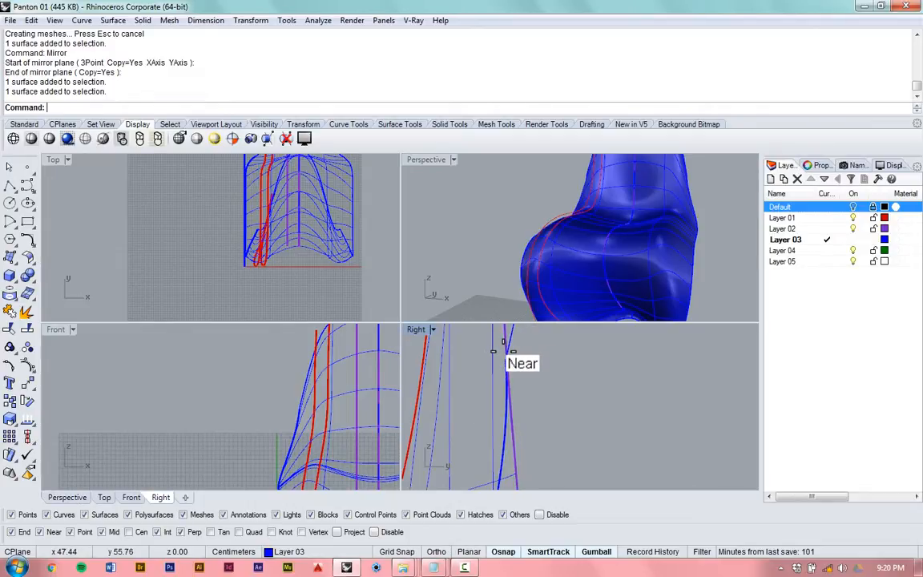
{"action": "scroll", "coordinate": [503, 342], "scroll_direction": "down", "scroll_amount": 8}
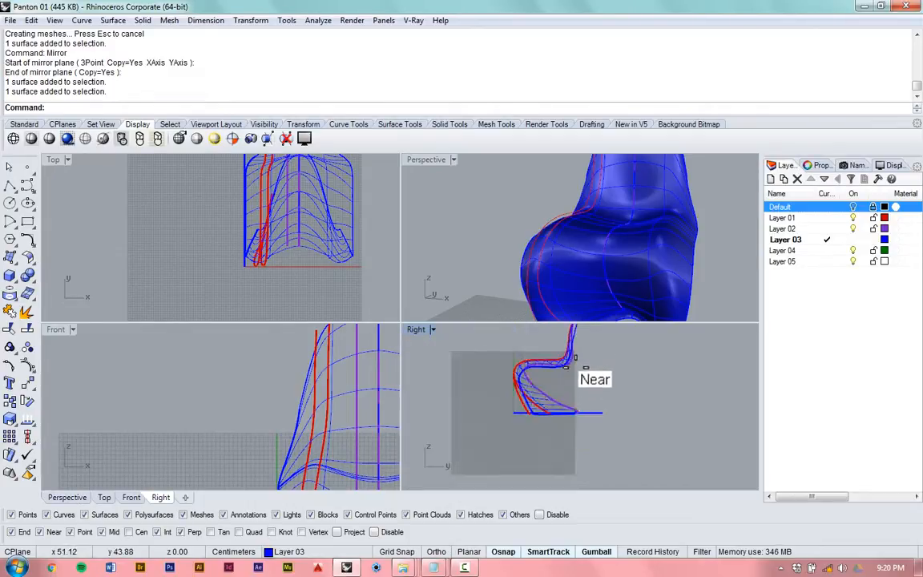
{"action": "scroll", "coordinate": [574, 367], "scroll_direction": "up", "scroll_amount": 8}
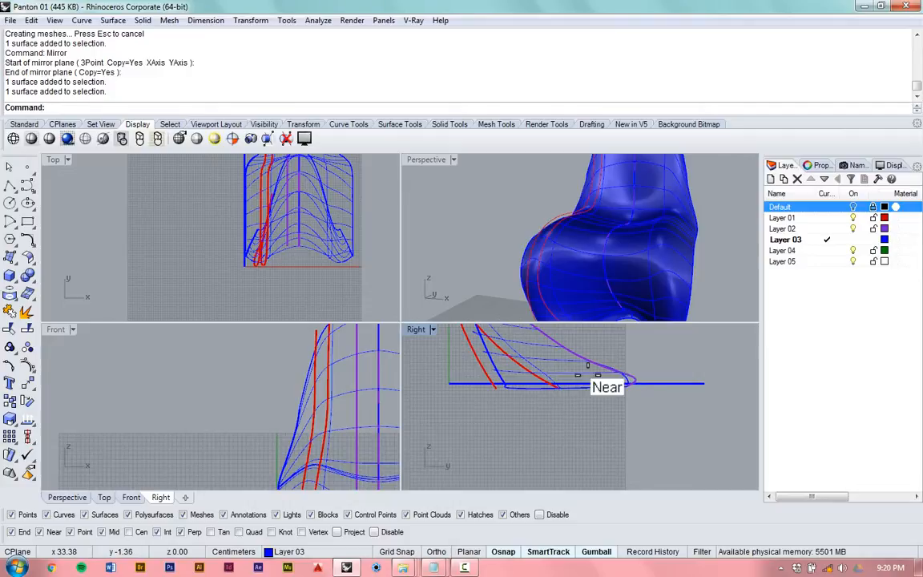
{"action": "scroll", "coordinate": [587, 366], "scroll_direction": "up", "scroll_amount": 2}
{"action": "left_click", "coordinate": [723, 384]}
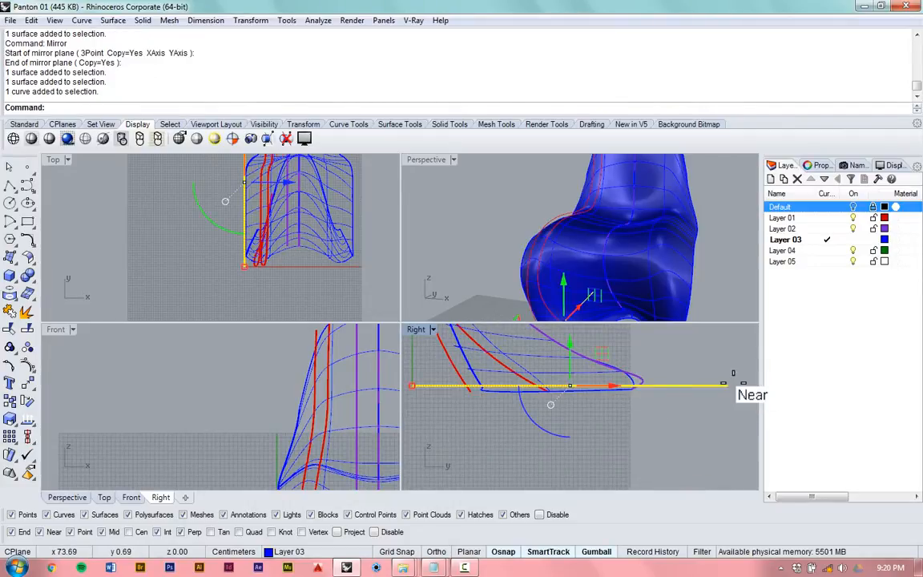
{"action": "key", "text": "Delete"}
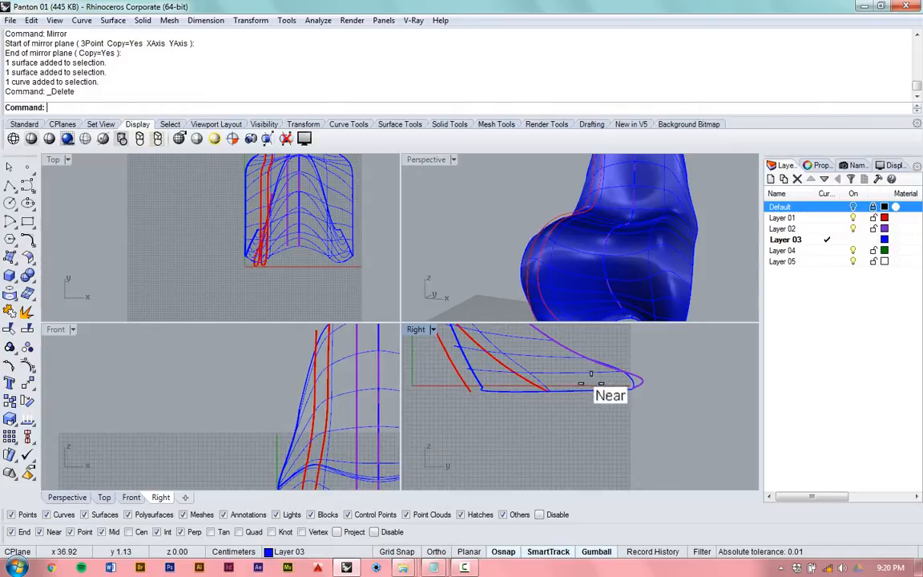
- Examine in the Right view how the chair's lower edge and profile curve ends sit relative to the ground axis
{"action": "scroll", "coordinate": [466, 362], "scroll_direction": "up", "scroll_amount": 2}
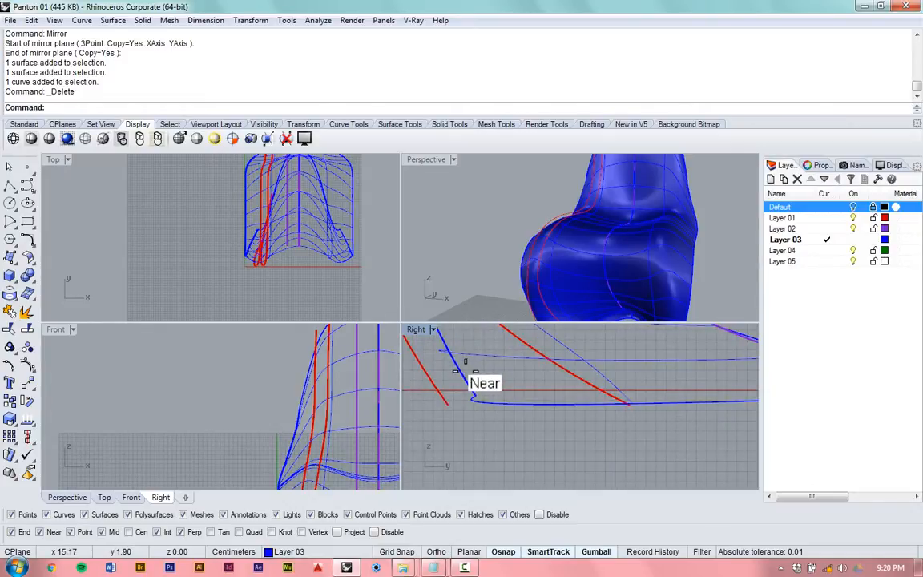
{"action": "scroll", "coordinate": [465, 376], "scroll_direction": "up", "scroll_amount": 1}
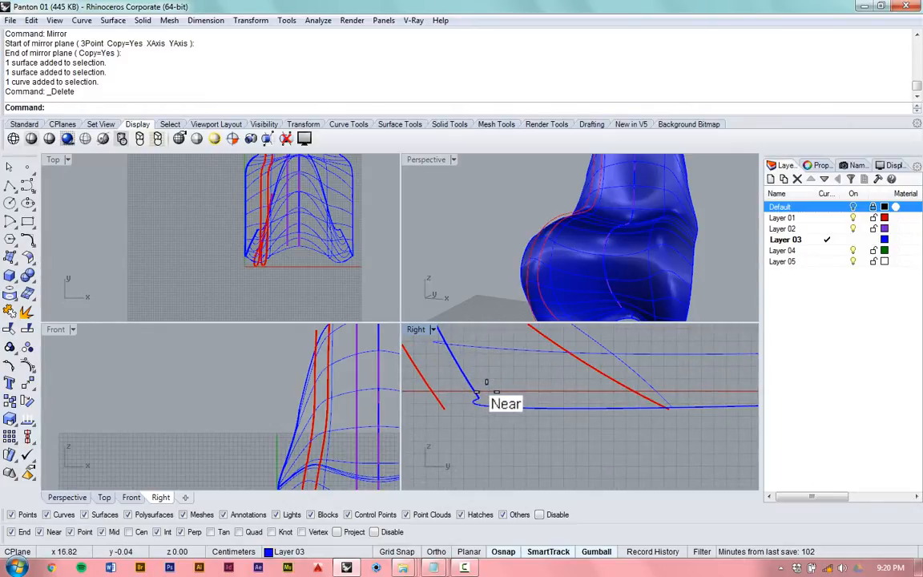
{"action": "scroll", "coordinate": [467, 388], "scroll_direction": "down", "scroll_amount": 2}
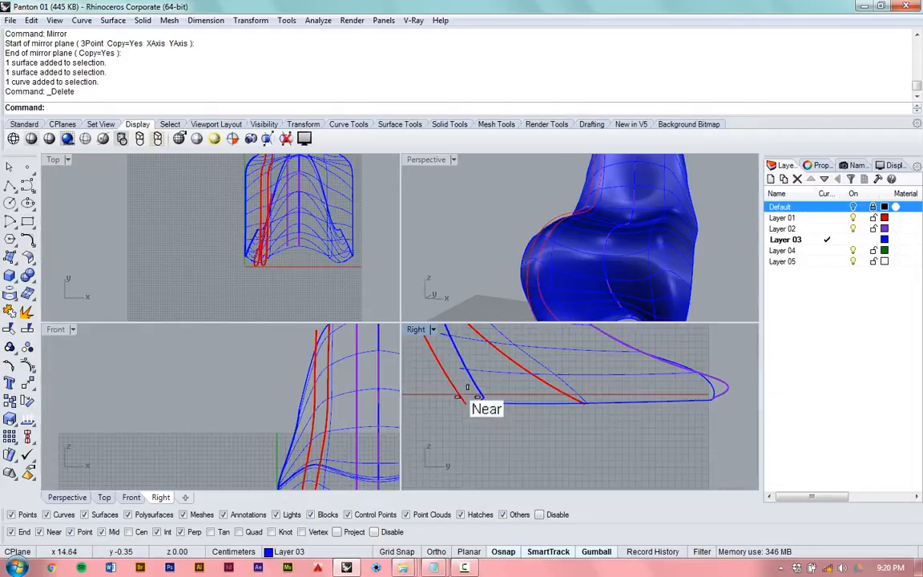
{"action": "scroll", "coordinate": [443, 390], "scroll_direction": "up", "scroll_amount": 2}
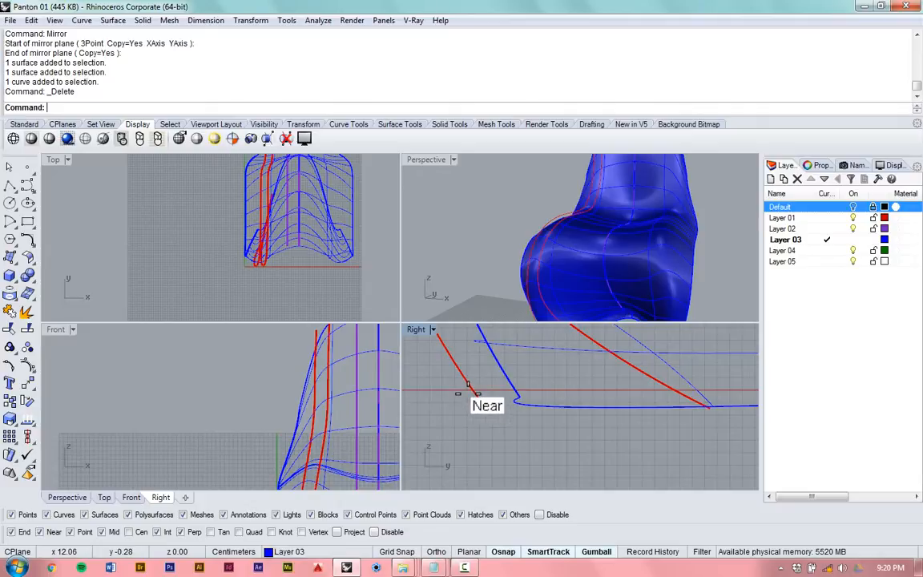
{"action": "scroll", "coordinate": [467, 384], "scroll_direction": "down", "scroll_amount": 2}
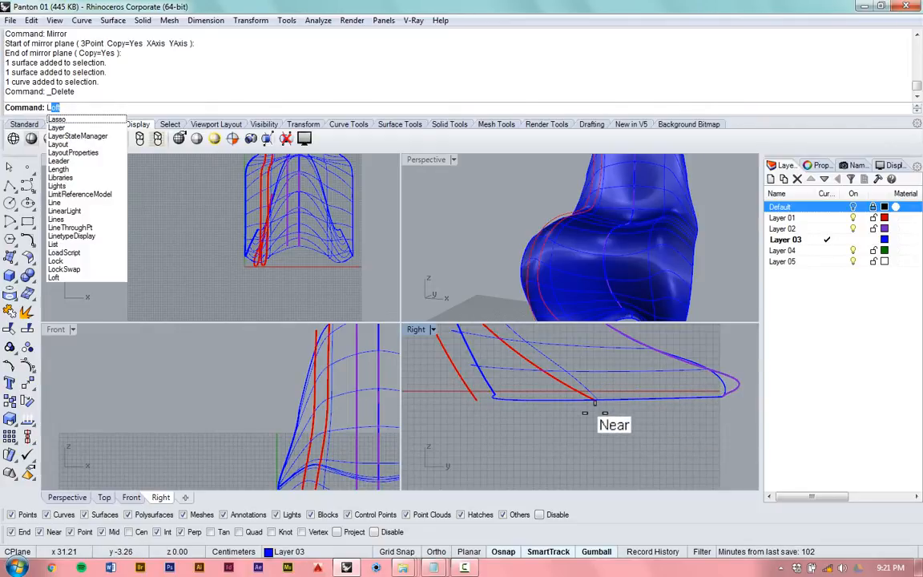
- Draw a horizontal ground line about 70 cm long from the origin 0,0,0 in the Right view, passing beyond the chair's base
{"action": "type", "text": "ine"}
{"action": "key", "text": "Return"}
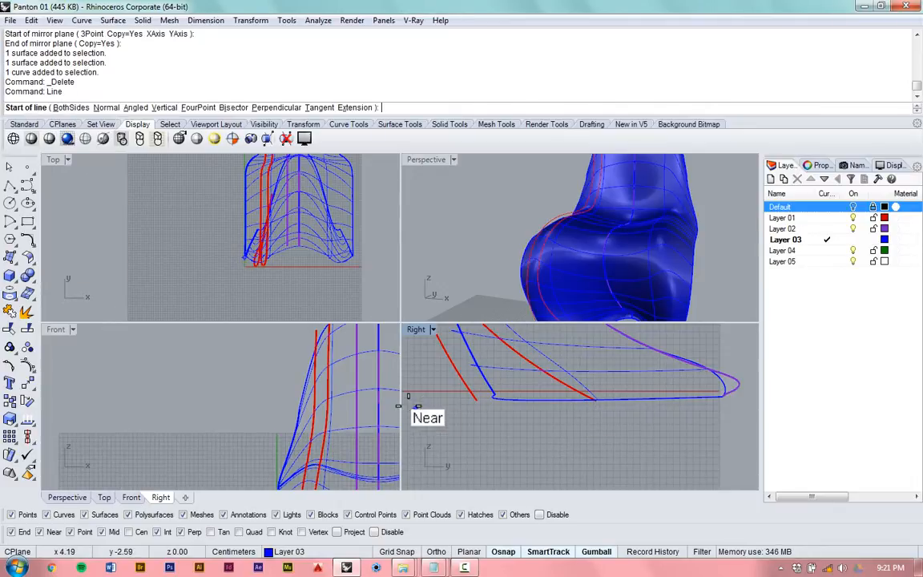
{"action": "double_click", "coordinate": [404, 329]}
{"action": "scroll", "coordinate": [424, 386], "scroll_direction": "down", "scroll_amount": 2}
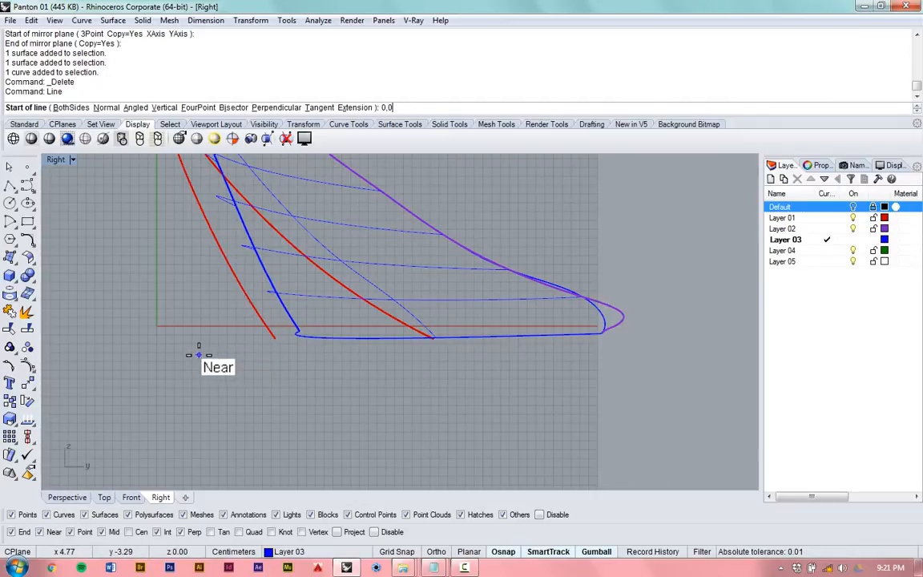
{"action": "key", "text": "Return"}
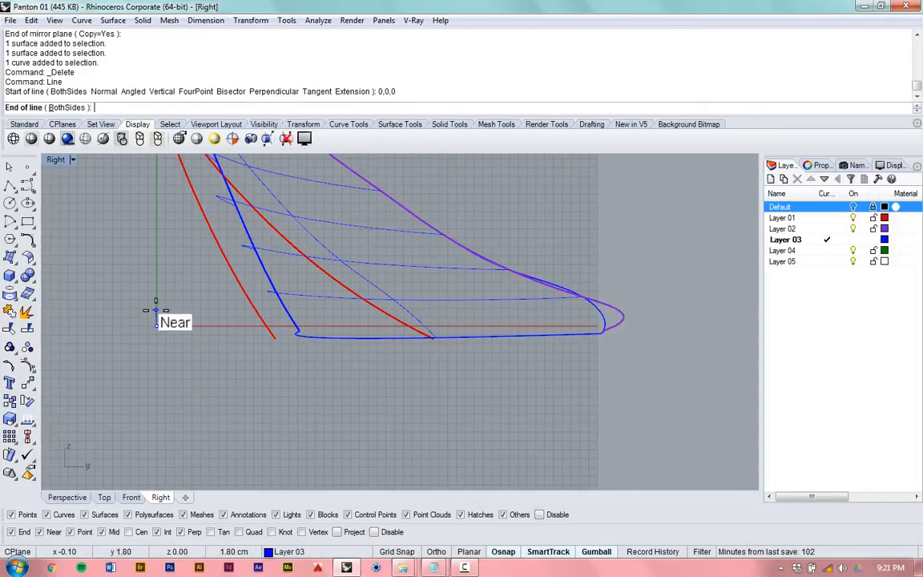
{"action": "scroll", "coordinate": [156, 312], "scroll_direction": "up", "scroll_amount": 3}
{"action": "scroll", "coordinate": [127, 341], "scroll_direction": "down", "scroll_amount": 4}
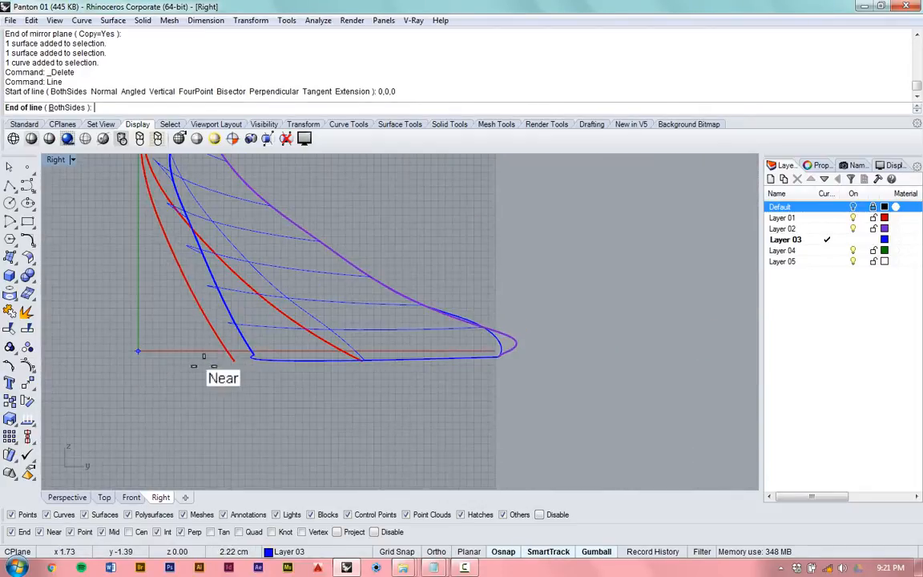
{"action": "key", "text": "shift"}
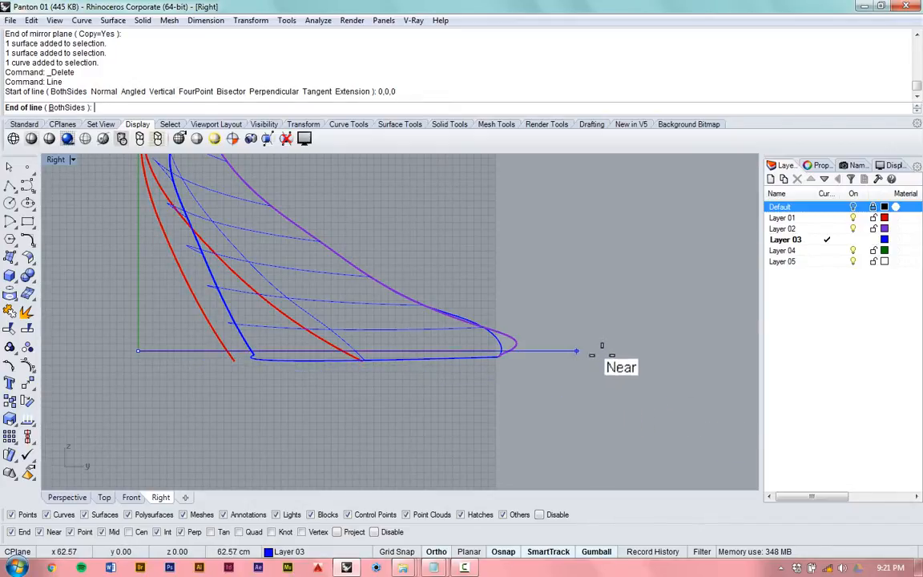
{"action": "left_click", "coordinate": [640, 318]}
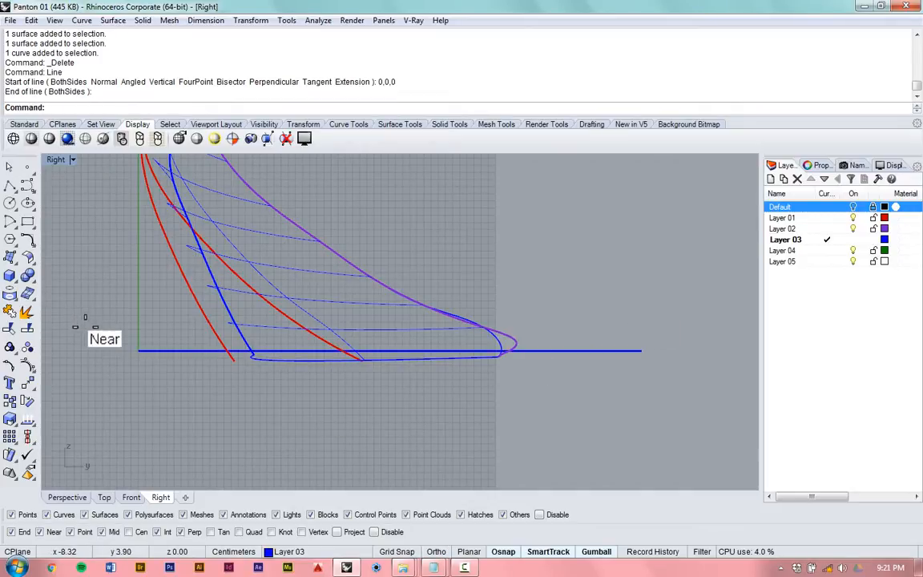
- Examine where the new ground line crosses the chair's lower edge and the profile curve ends in the Right view
{"action": "scroll", "coordinate": [97, 340], "scroll_direction": "up", "scroll_amount": 1}
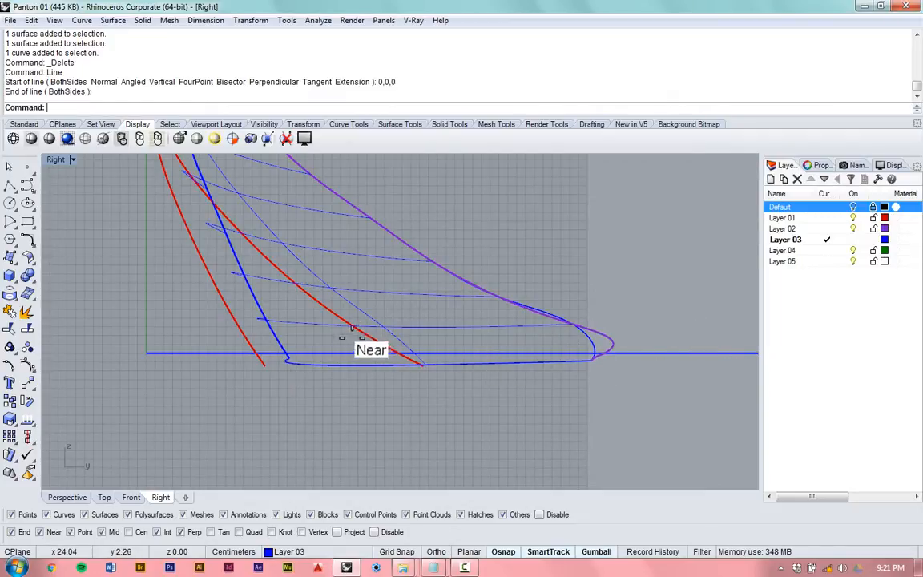
{"action": "scroll", "coordinate": [351, 326], "scroll_direction": "down", "scroll_amount": 1}
{"action": "scroll", "coordinate": [270, 345], "scroll_direction": "up", "scroll_amount": 3}
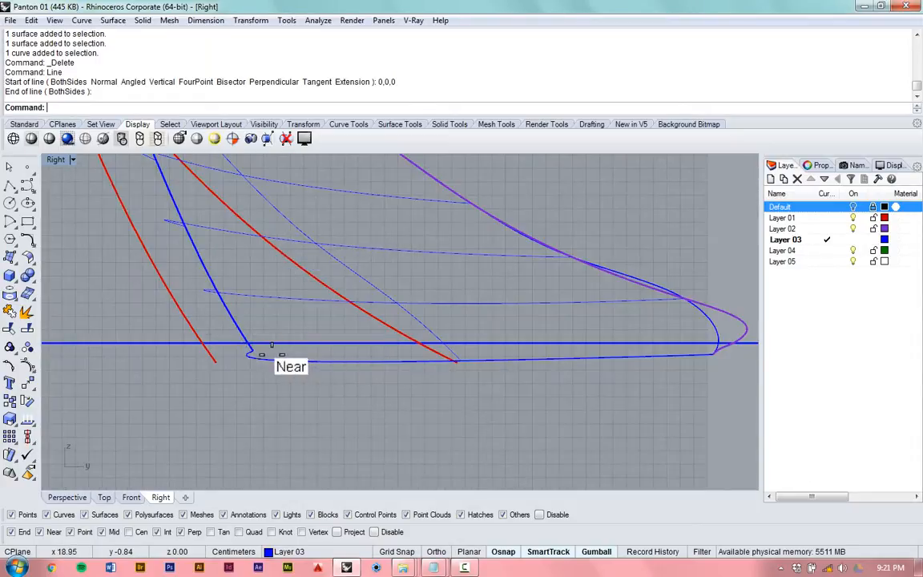
{"action": "scroll", "coordinate": [271, 346], "scroll_direction": "down", "scroll_amount": 1}
{"action": "scroll", "coordinate": [316, 347], "scroll_direction": "down", "scroll_amount": 3}
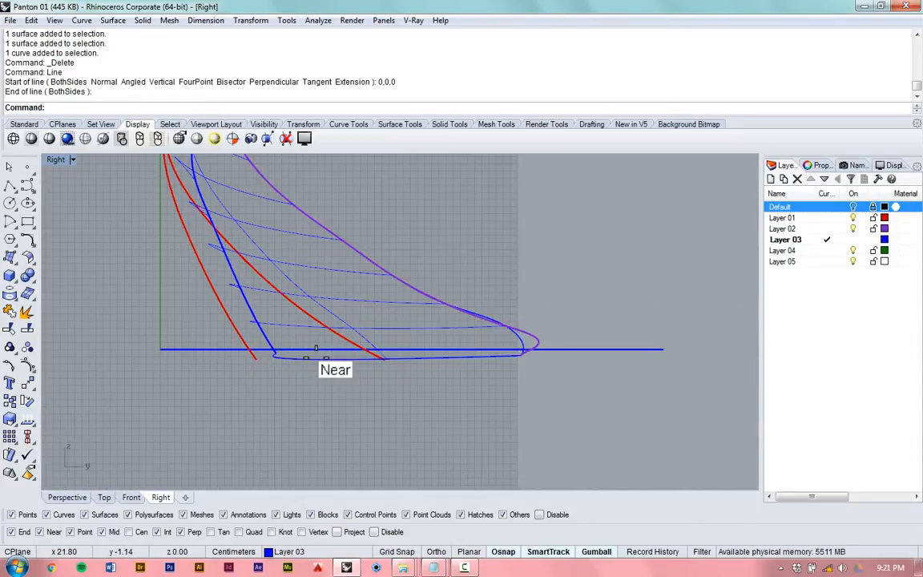
{"action": "left_click_drag", "start_coordinate": [596, 413], "coordinate": [663, 310]}
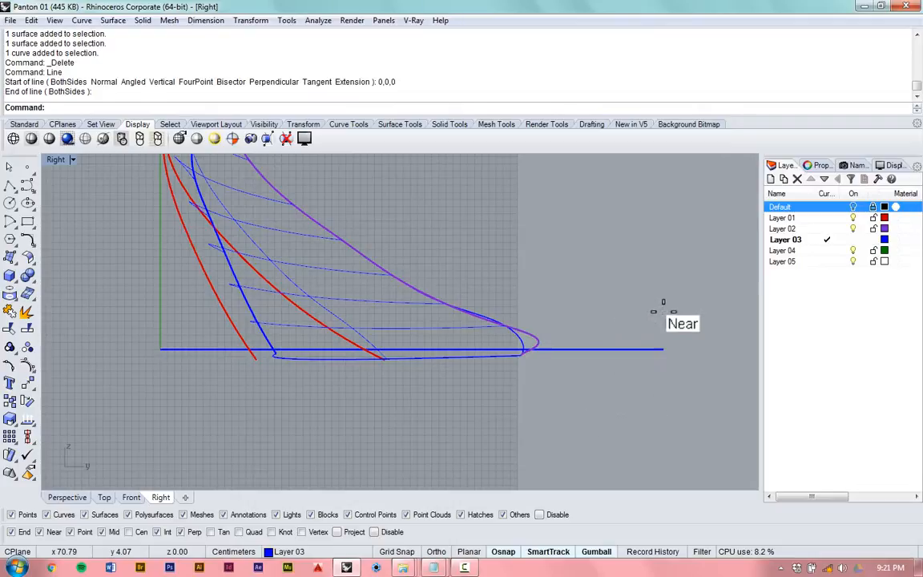
{"action": "left_click", "coordinate": [43, 107]}
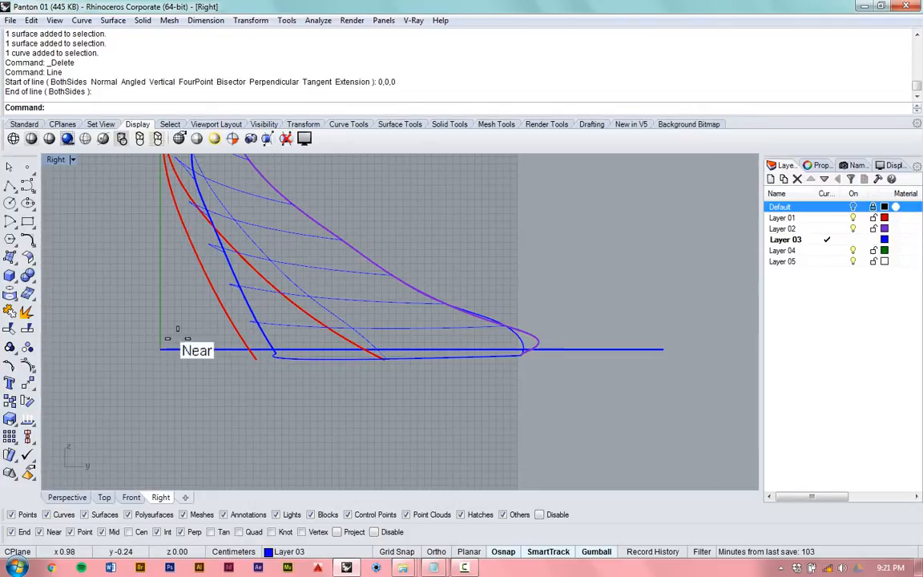
- Trim away the parts of both chair surfaces below the ground line, with the Right view set to Shaded display
{"action": "left_click_drag", "start_coordinate": [671, 284], "coordinate": [613, 377]}
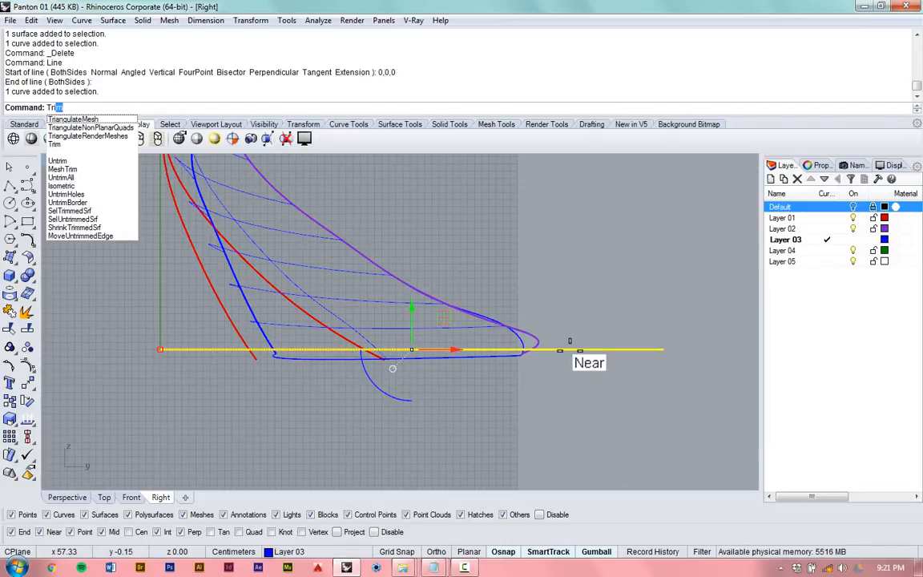
{"action": "key", "text": "Return"}
{"action": "scroll", "coordinate": [300, 332], "scroll_direction": "up", "scroll_amount": 4}
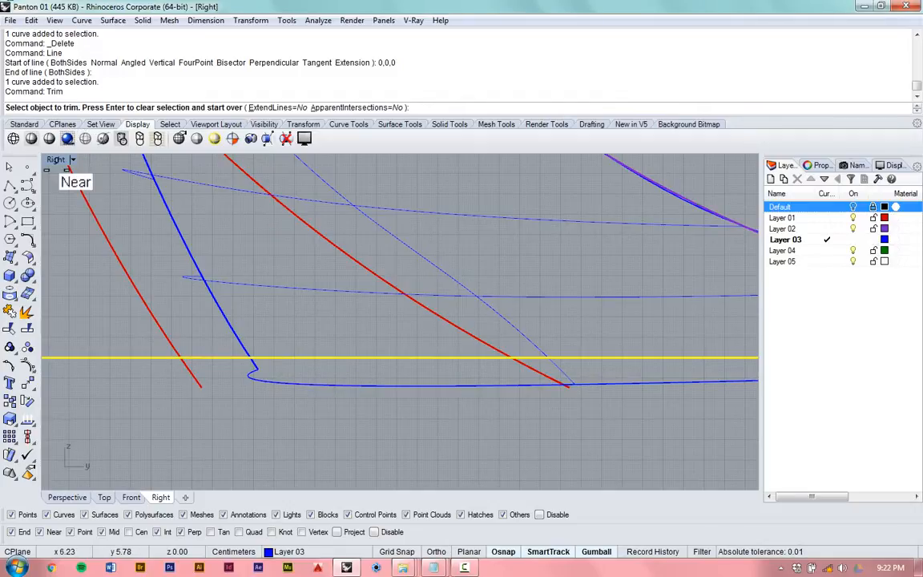
{"action": "left_click", "coordinate": [66, 161]}
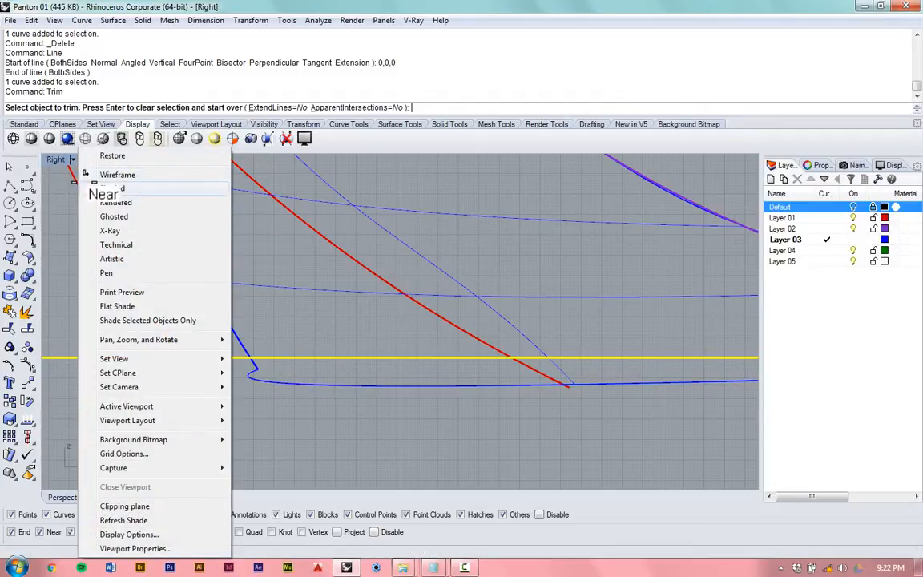
{"action": "left_click", "coordinate": [95, 188]}
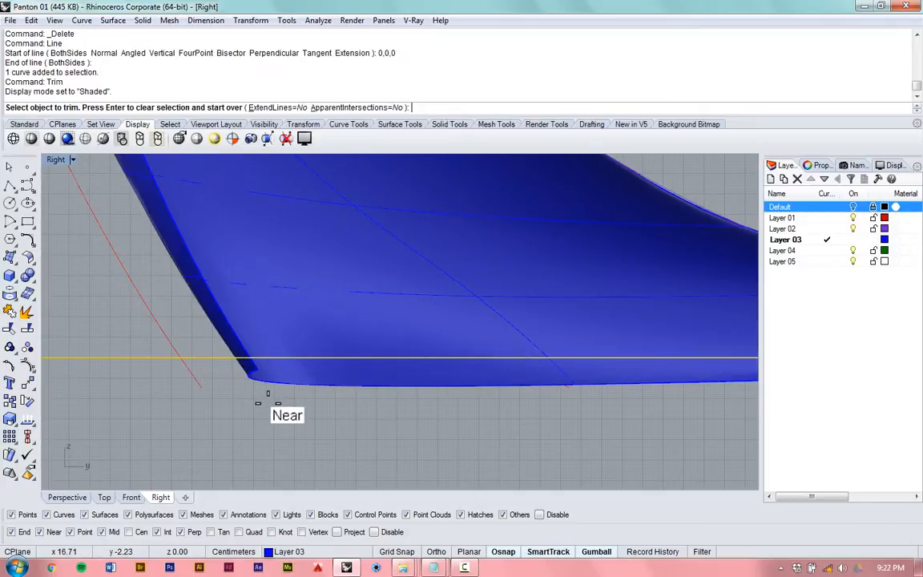
{"action": "scroll", "coordinate": [283, 394], "scroll_direction": "up", "scroll_amount": 4}
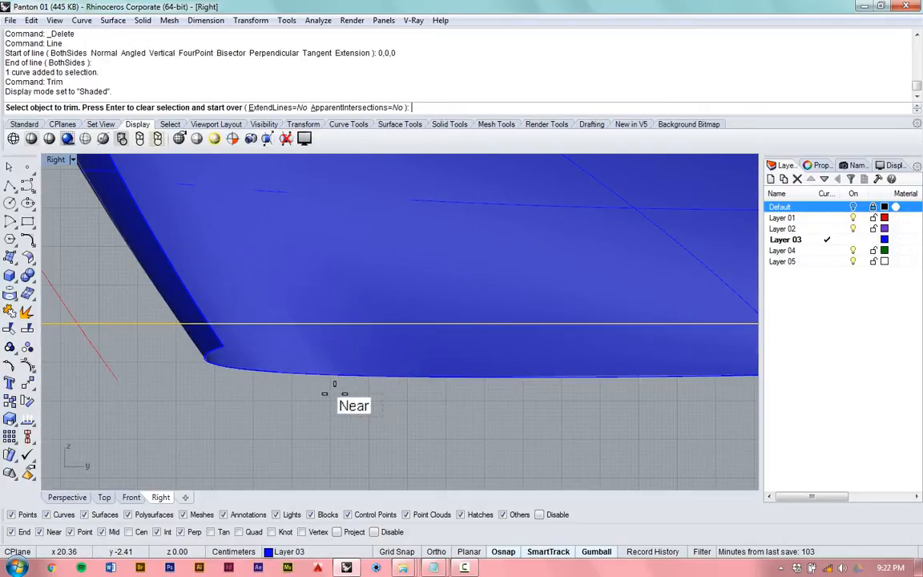
{"action": "left_click_drag", "start_coordinate": [290, 365], "coordinate": [277, 349]}
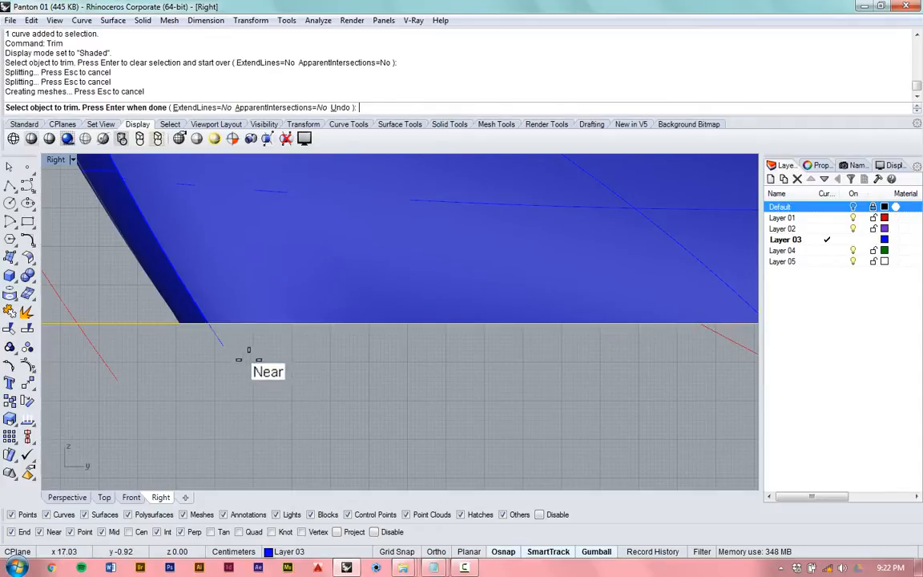
{"action": "scroll", "coordinate": [142, 320], "scroll_direction": "down", "scroll_amount": 3}
{"action": "scroll", "coordinate": [142, 321], "scroll_direction": "down", "scroll_amount": 2}
{"action": "scroll", "coordinate": [312, 254], "scroll_direction": "up", "scroll_amount": 6}
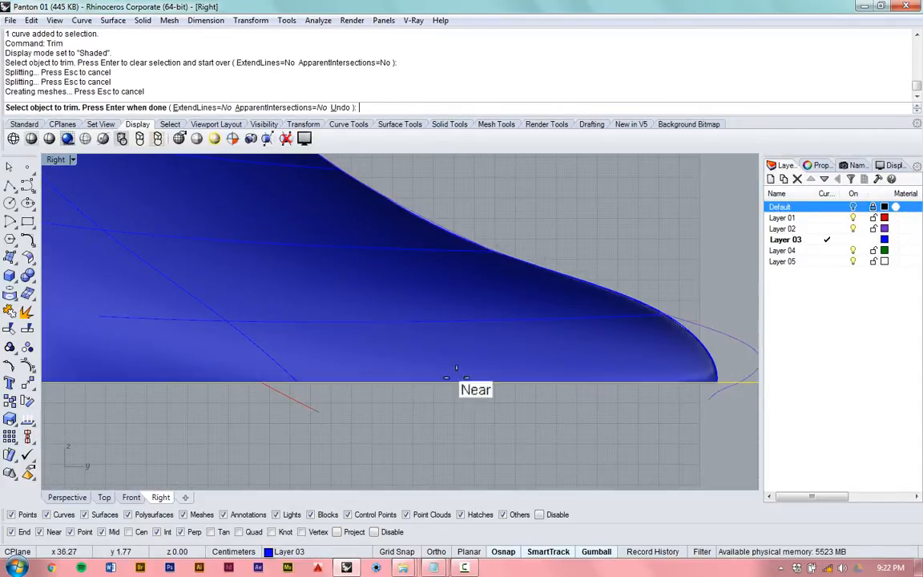
{"action": "scroll", "coordinate": [498, 403], "scroll_direction": "down", "scroll_amount": 6}
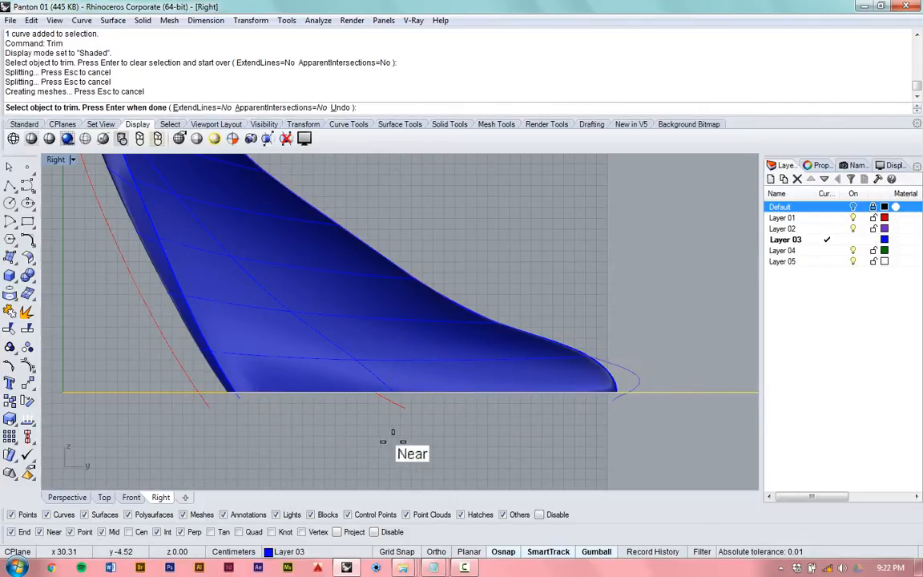
{"action": "key", "text": "Return"}
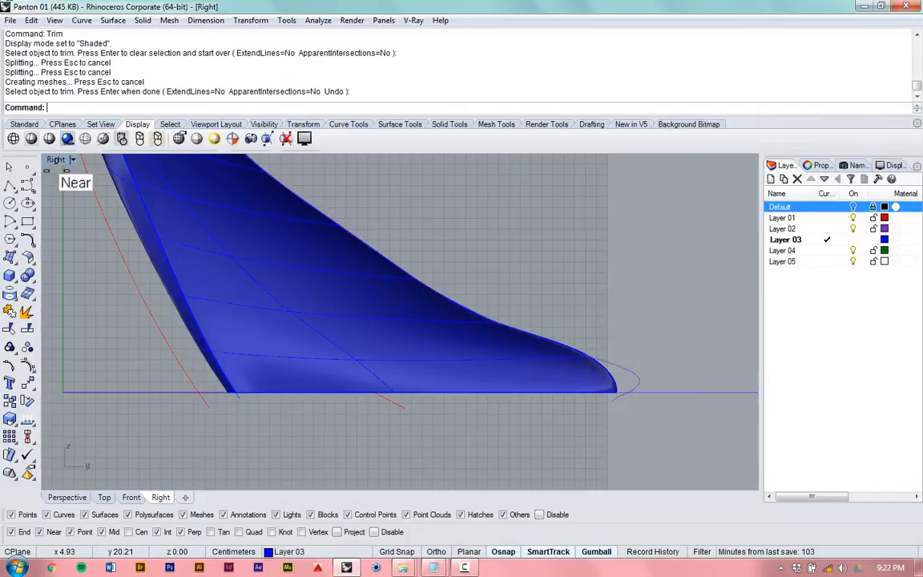
- Show all four viewports, enlarge the Perspective view and inspect the trimmed chair as a whole
{"action": "double_click", "coordinate": [56, 158]}
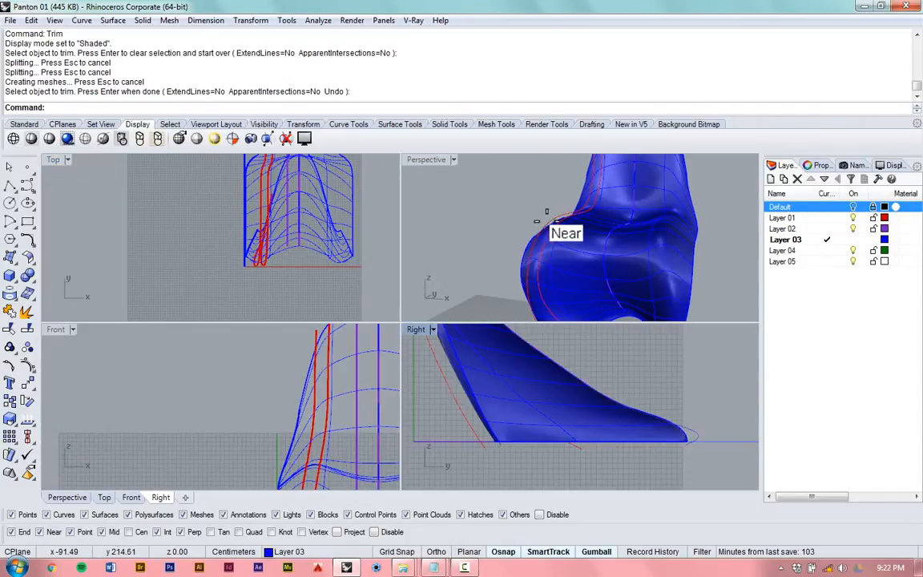
{"action": "right_click_drag", "start_coordinate": [543, 211], "coordinate": [552, 191]}
{"action": "scroll", "coordinate": [605, 183], "scroll_direction": "down", "scroll_amount": 2}
{"action": "scroll", "coordinate": [605, 182], "scroll_direction": "up", "scroll_amount": 11}
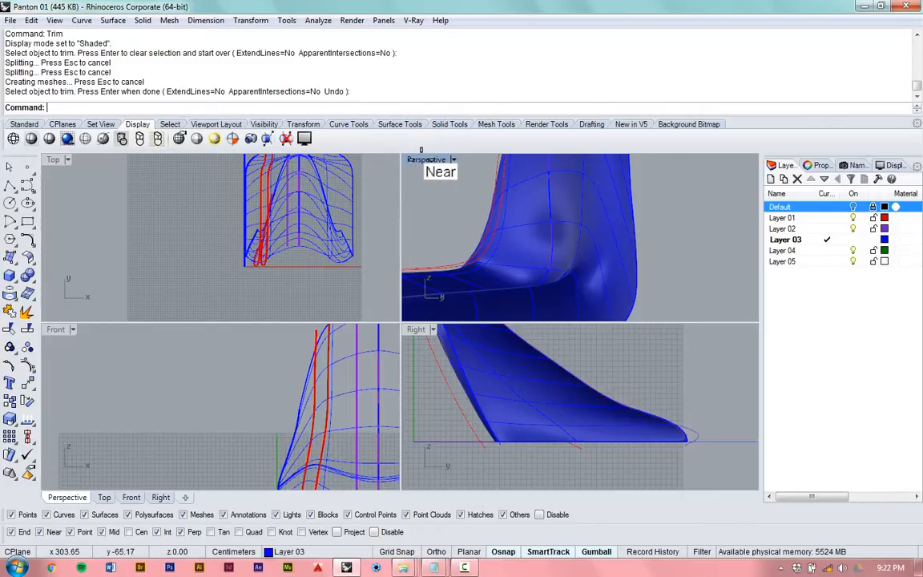
{"action": "double_click", "coordinate": [422, 160]}
{"action": "right_click_drag", "start_coordinate": [580, 327], "coordinate": [626, 345]}
{"action": "scroll", "coordinate": [475, 324], "scroll_direction": "down", "scroll_amount": 7}
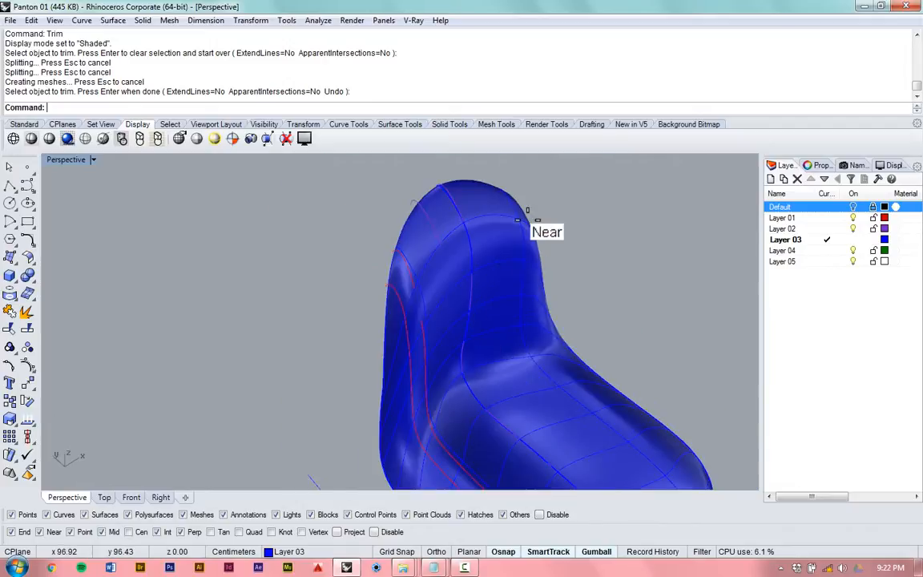
- Examine the side of the backrest and how its surface follows the red profile curves
{"action": "scroll", "coordinate": [525, 216], "scroll_direction": "up", "scroll_amount": 8}
{"action": "right_click_drag", "start_coordinate": [373, 319], "coordinate": [464, 294]}
{"action": "scroll", "coordinate": [432, 270], "scroll_direction": "down", "scroll_amount": 8}
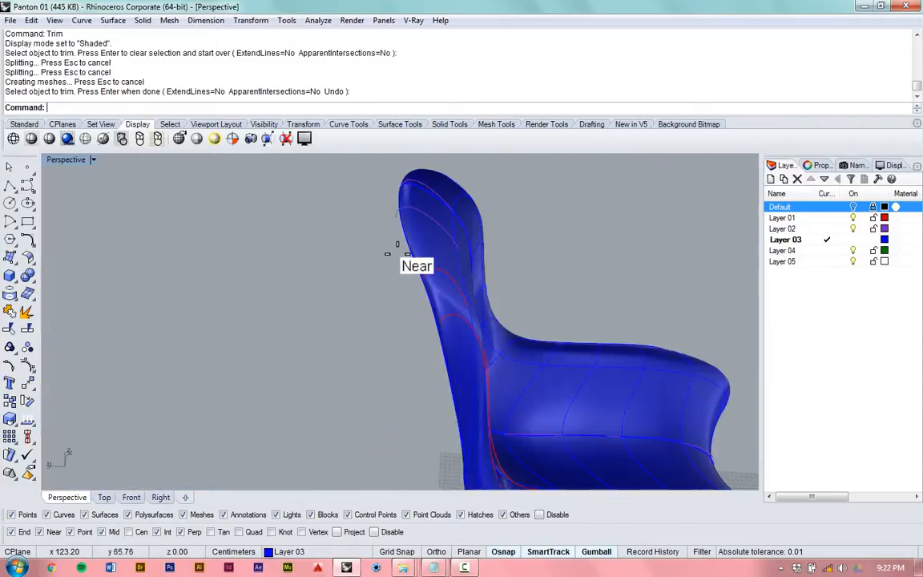
{"action": "scroll", "coordinate": [396, 244], "scroll_direction": "up", "scroll_amount": 3}
{"action": "scroll", "coordinate": [405, 296], "scroll_direction": "up", "scroll_amount": 5}
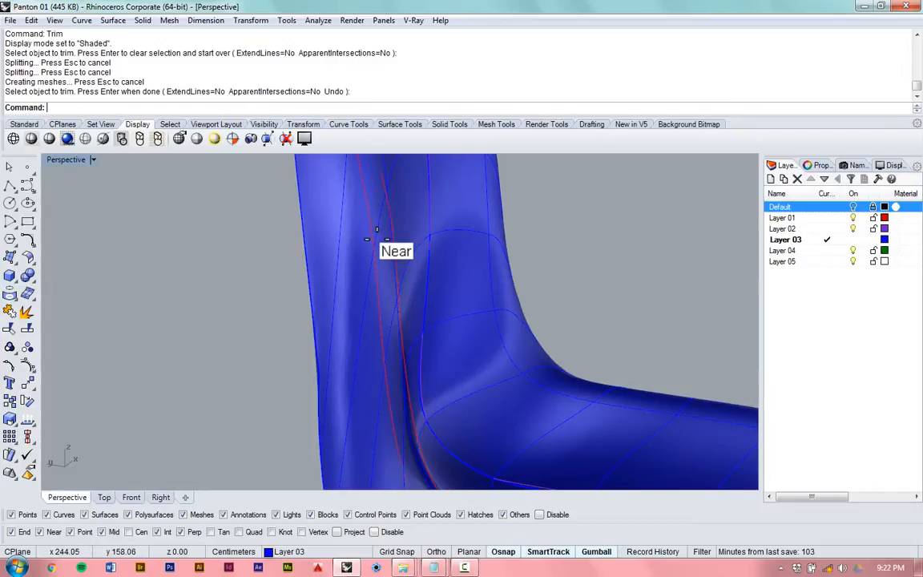
{"action": "scroll", "coordinate": [364, 244], "scroll_direction": "down", "scroll_amount": 8}
{"action": "right_click_drag", "start_coordinate": [365, 313], "coordinate": [302, 328]}
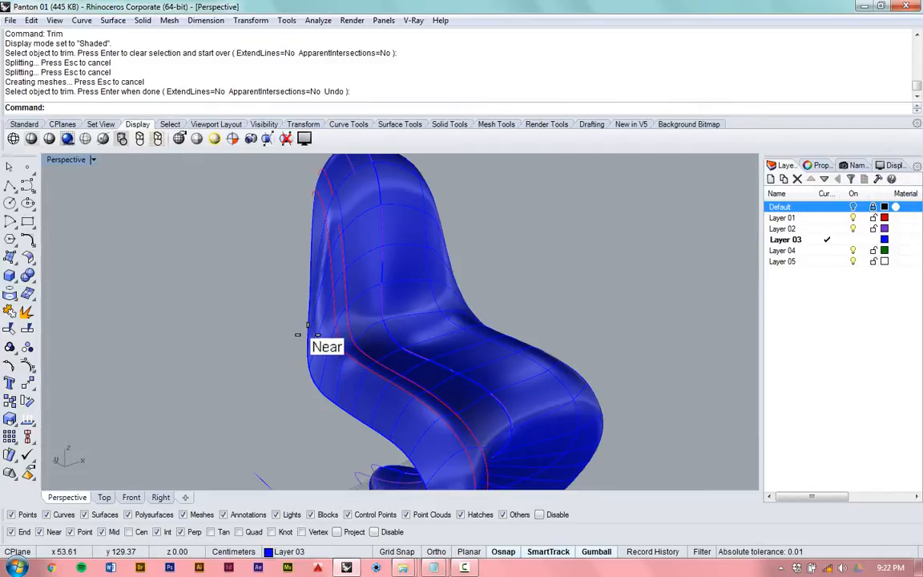
- Inspect up close the chair's outer side edge where the backrest bends into the seat
{"action": "scroll", "coordinate": [298, 335], "scroll_direction": "up", "scroll_amount": 3}
{"action": "scroll", "coordinate": [297, 335], "scroll_direction": "down", "scroll_amount": 3}
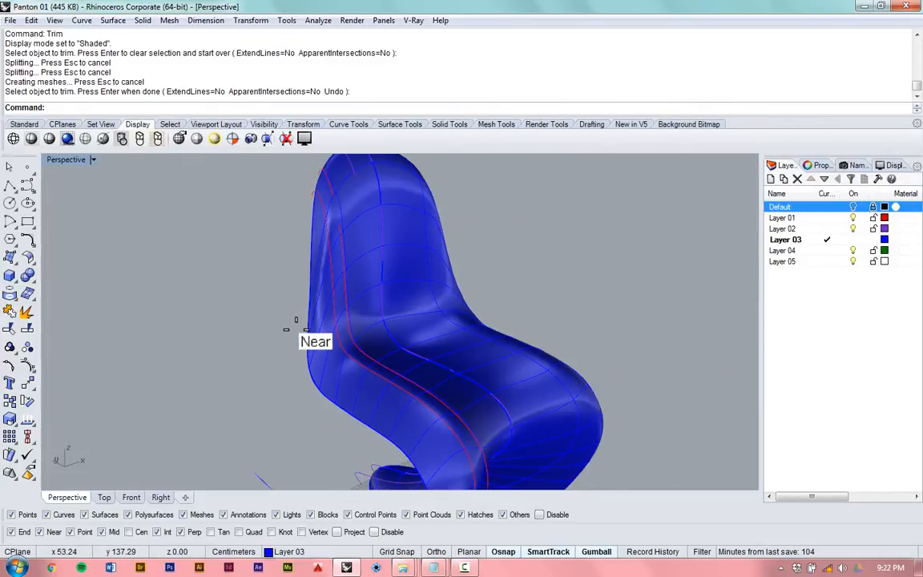
{"action": "scroll", "coordinate": [296, 329], "scroll_direction": "up", "scroll_amount": 3}
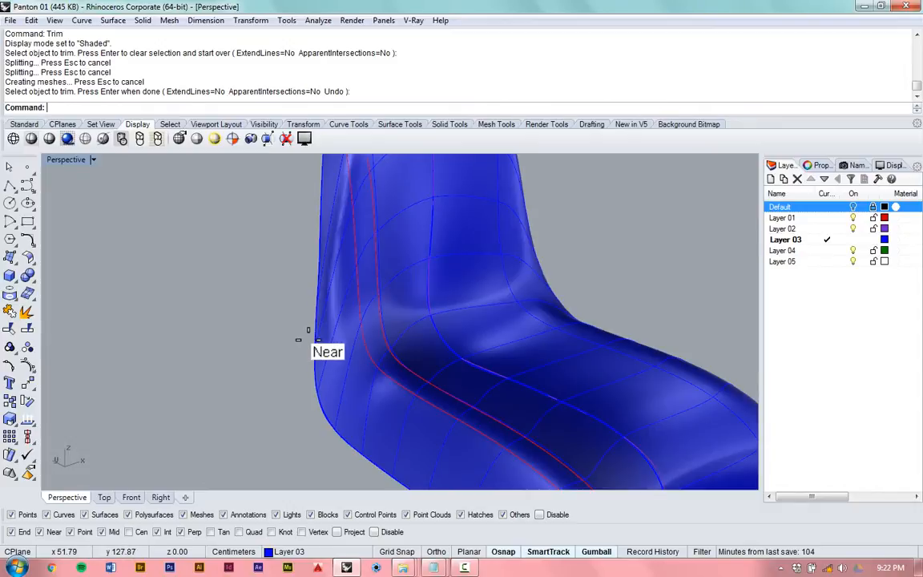
{"action": "scroll", "coordinate": [298, 340], "scroll_direction": "down", "scroll_amount": 5}
{"action": "scroll", "coordinate": [305, 336], "scroll_direction": "up", "scroll_amount": 3}
{"action": "right_click_drag", "start_coordinate": [353, 325], "coordinate": [335, 314]}
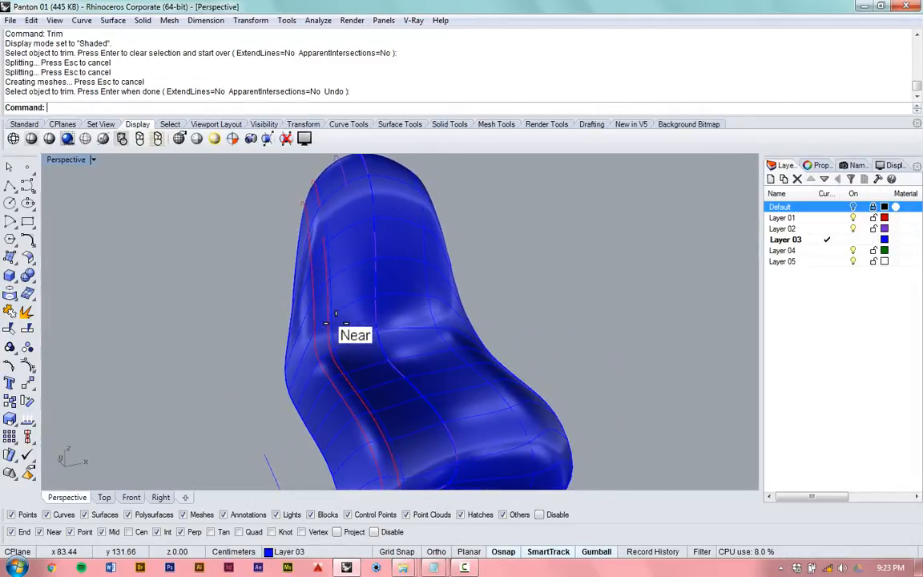
{"action": "right_click_drag", "start_coordinate": [266, 348], "coordinate": [279, 381]}
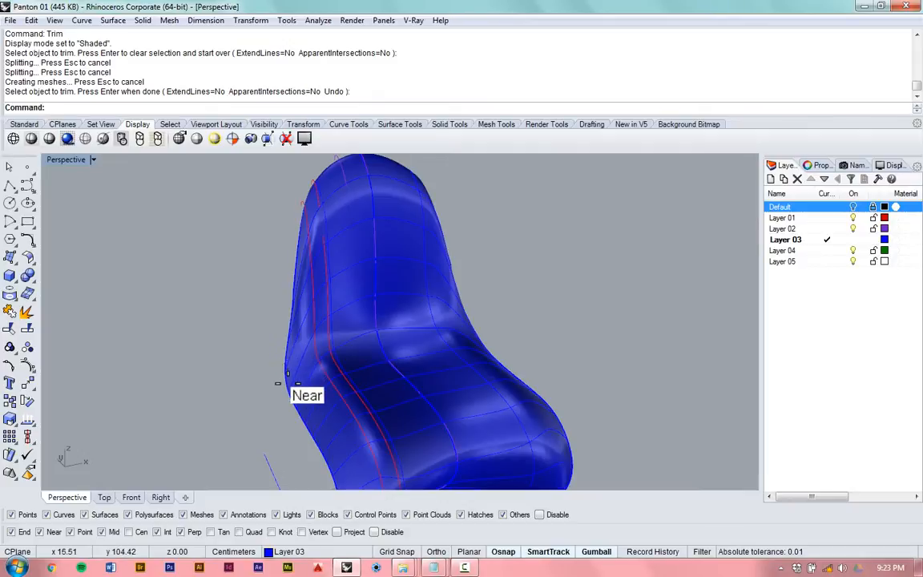
{"action": "scroll", "coordinate": [277, 382], "scroll_direction": "up", "scroll_amount": 3}
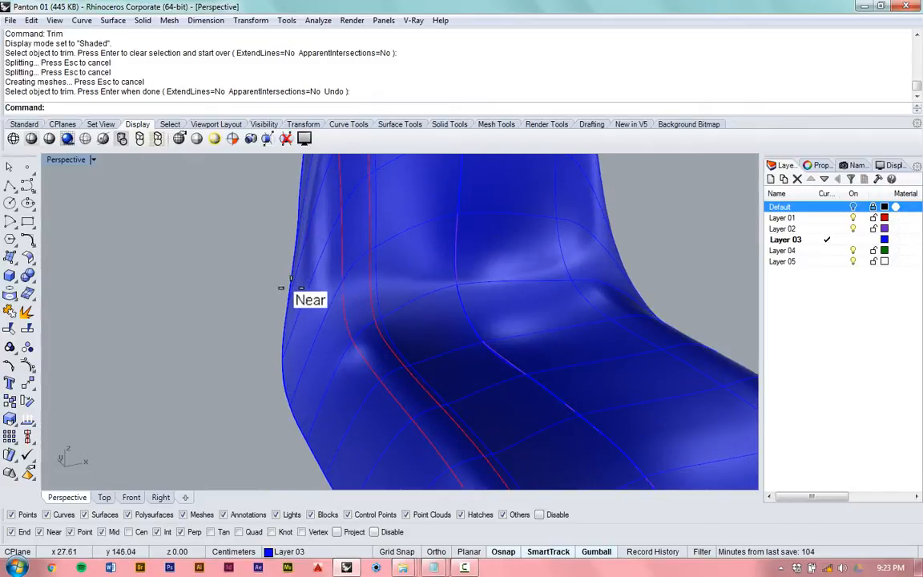
{"action": "scroll", "coordinate": [274, 340], "scroll_direction": "down", "scroll_amount": 2}
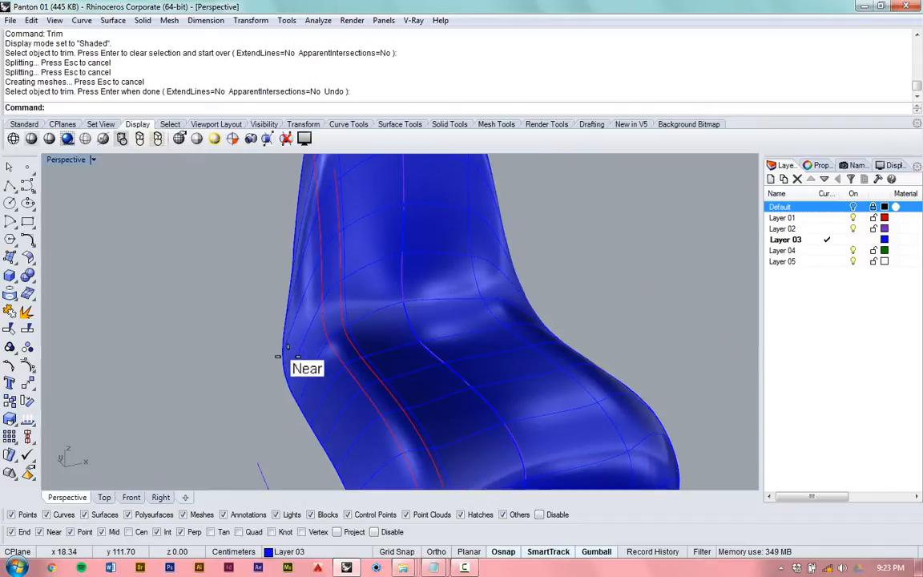
- Examine the chair from the front, then compare the outer edge's shape at the seat bend from a lower angle
{"action": "right_click_drag", "start_coordinate": [278, 356], "coordinate": [230, 312]}
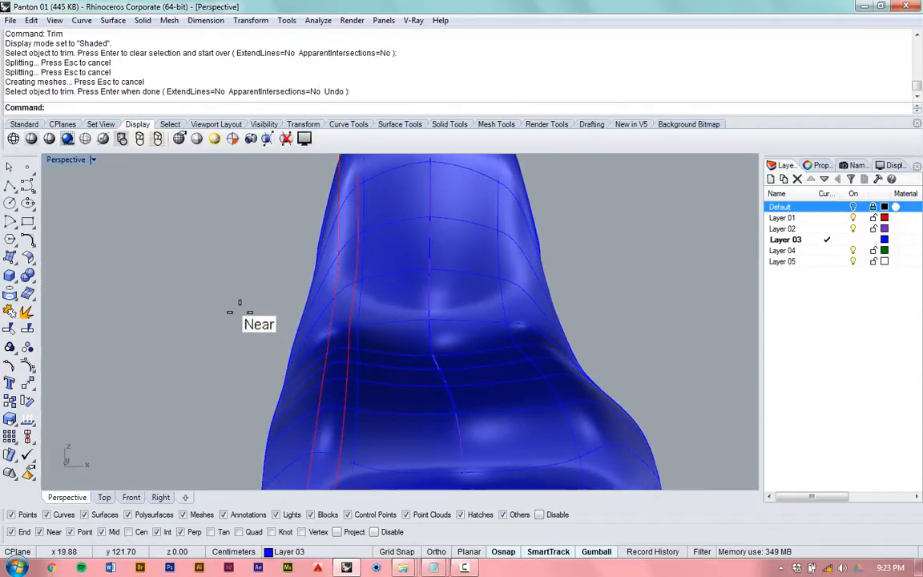
{"action": "scroll", "coordinate": [243, 324], "scroll_direction": "down", "scroll_amount": 3}
{"action": "scroll", "coordinate": [282, 422], "scroll_direction": "up", "scroll_amount": 4}
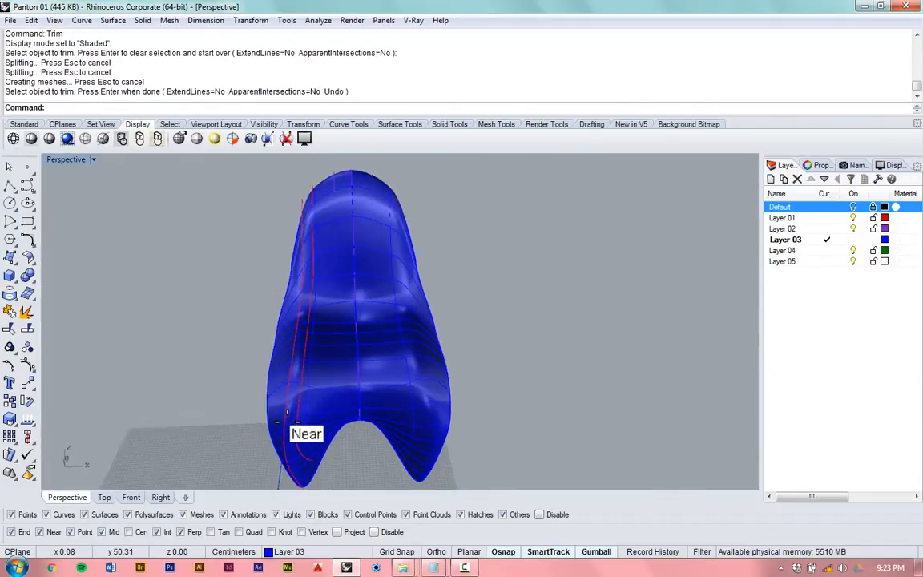
{"action": "right_click_drag", "start_coordinate": [288, 415], "coordinate": [300, 312]}
{"action": "scroll", "coordinate": [358, 297], "scroll_direction": "down", "scroll_amount": 3}
{"action": "scroll", "coordinate": [360, 343], "scroll_direction": "up", "scroll_amount": 4}
{"action": "scroll", "coordinate": [300, 311], "scroll_direction": "down", "scroll_amount": 7}
{"action": "scroll", "coordinate": [302, 309], "scroll_direction": "up", "scroll_amount": 4}
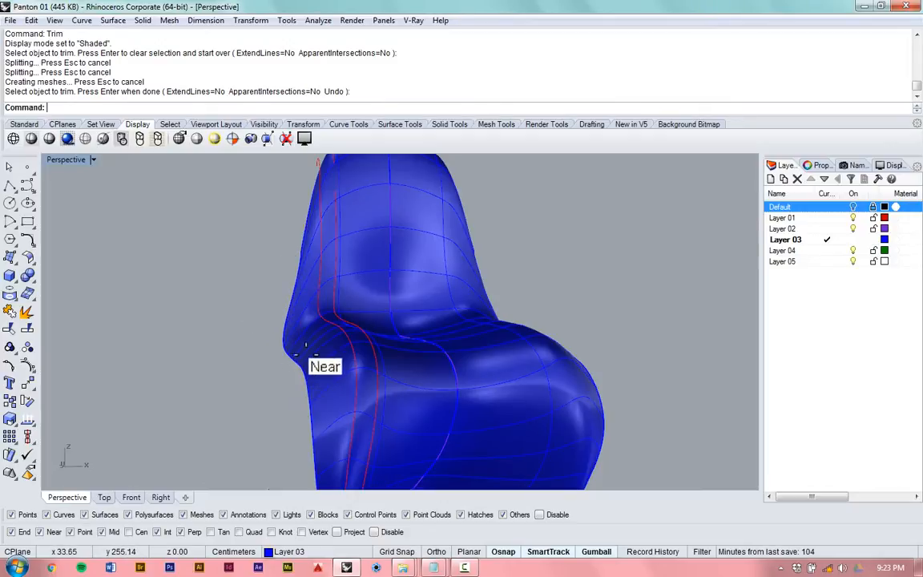
- Examine up close the bend between the backrest and seat, including the outer edge and the area around the red profile curves
{"action": "scroll", "coordinate": [332, 333], "scroll_direction": "up", "scroll_amount": 2}
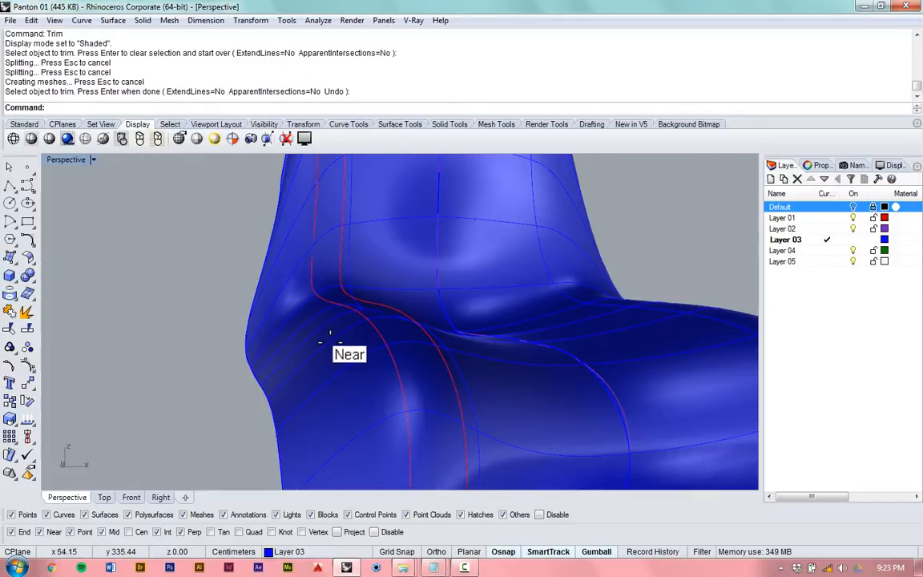
{"action": "right_click_drag", "start_coordinate": [326, 352], "coordinate": [286, 335]}
{"action": "scroll", "coordinate": [286, 336], "scroll_direction": "down", "scroll_amount": 5}
{"action": "scroll", "coordinate": [329, 307], "scroll_direction": "up", "scroll_amount": 3}
{"action": "right_click_drag", "start_coordinate": [330, 314], "coordinate": [478, 360]}
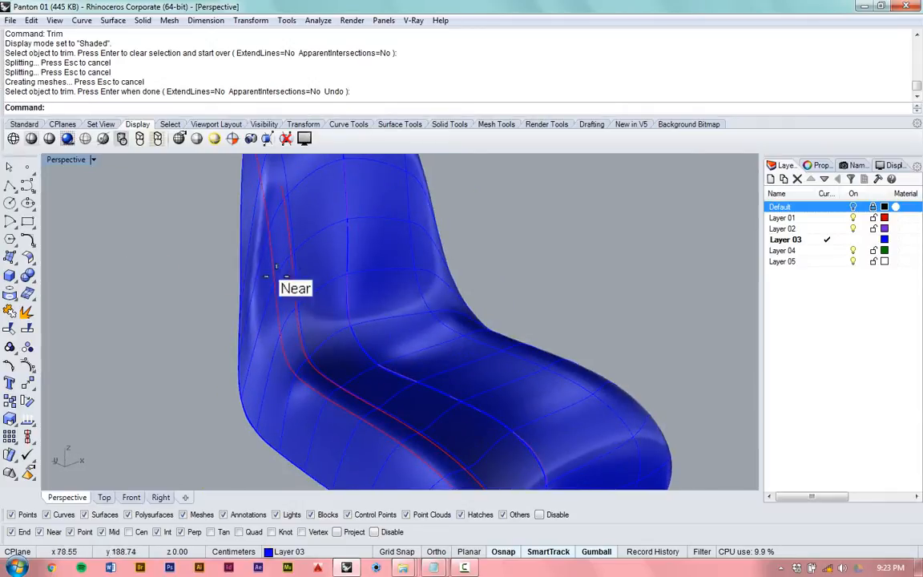
{"action": "scroll", "coordinate": [300, 272], "scroll_direction": "down", "scroll_amount": 5}
{"action": "scroll", "coordinate": [353, 269], "scroll_direction": "up", "scroll_amount": 6}
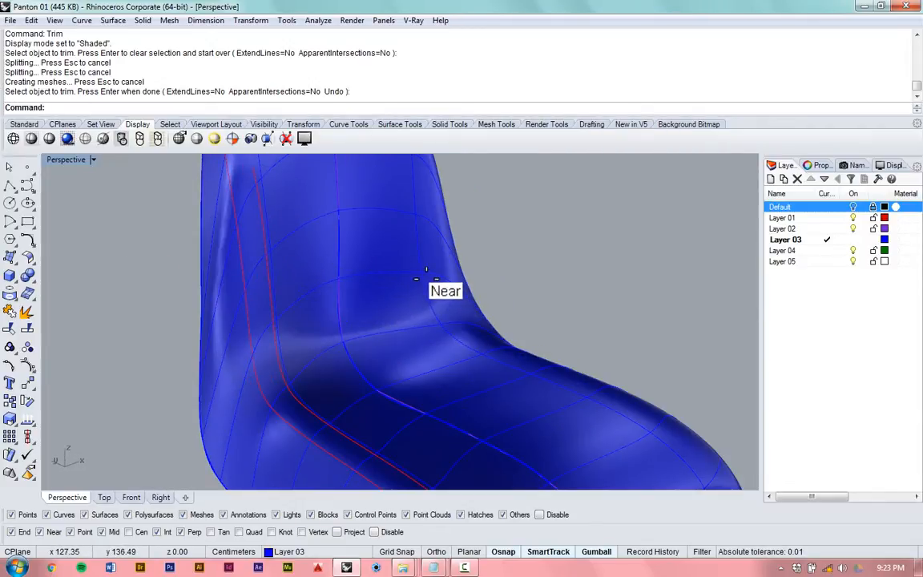
- Select both mirrored halves of the chair surface and set their material assignment to Object
{"action": "left_click", "coordinate": [414, 266]}
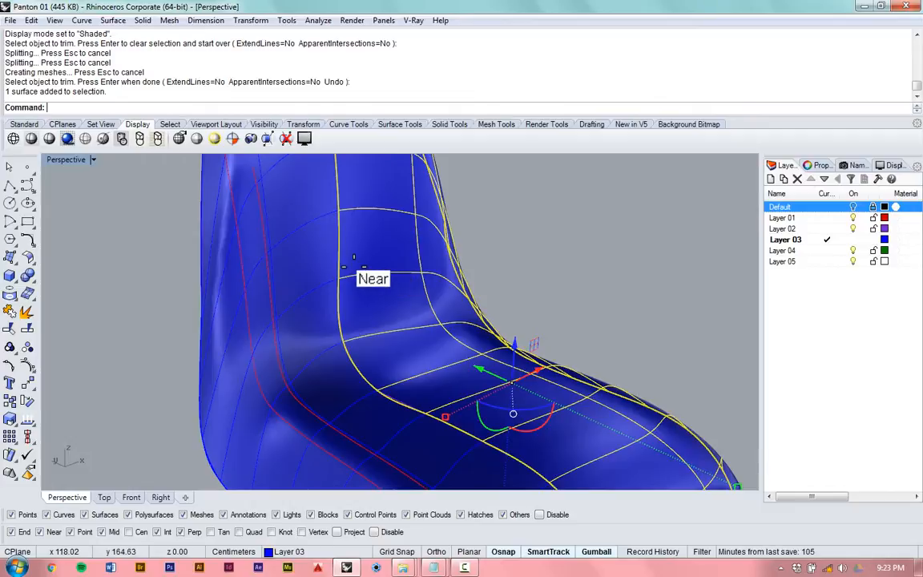
{"action": "left_click", "coordinate": [324, 244]}
{"action": "right_click_drag", "start_coordinate": [472, 246], "coordinate": [420, 259]}
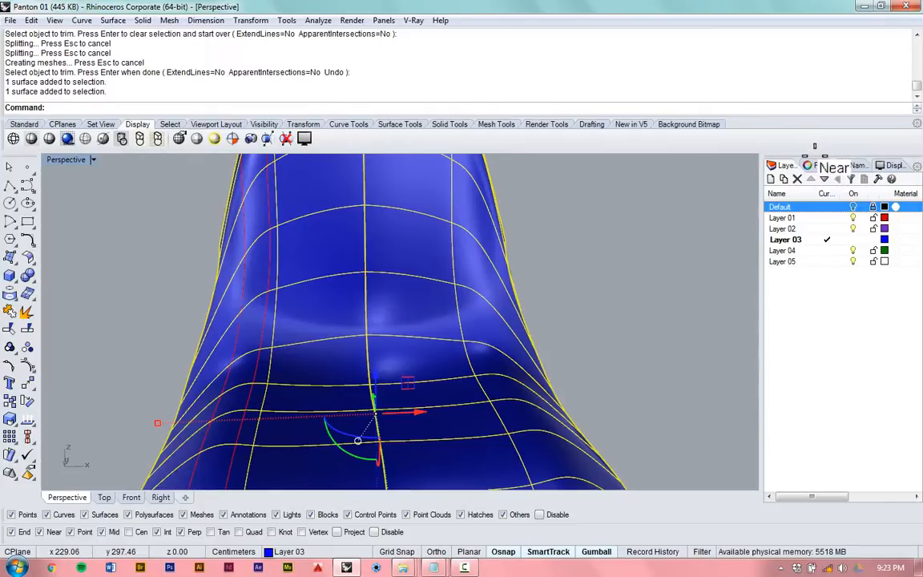
{"action": "left_click", "coordinate": [811, 165]}
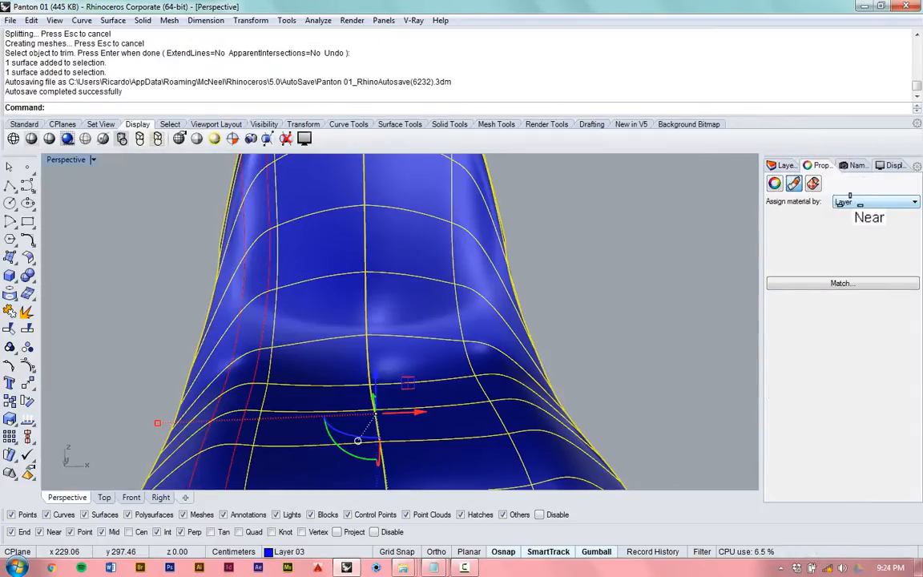
{"action": "left_click", "coordinate": [849, 201]}
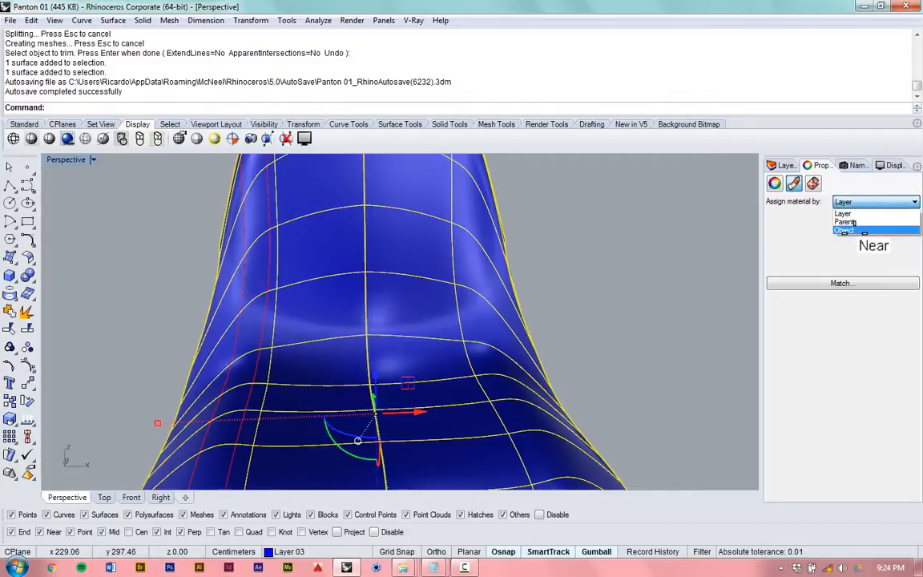
{"action": "left_click", "coordinate": [850, 230]}
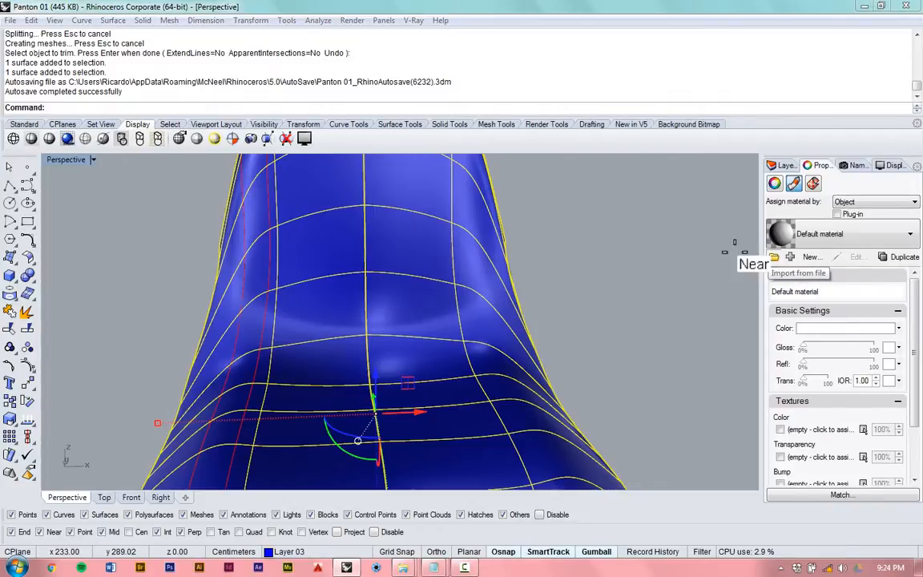
- Import the Plastic High Gloss material from the Plastic folder of the Render Content library for the selected chair surfaces
{"action": "left_click", "coordinate": [774, 257]}
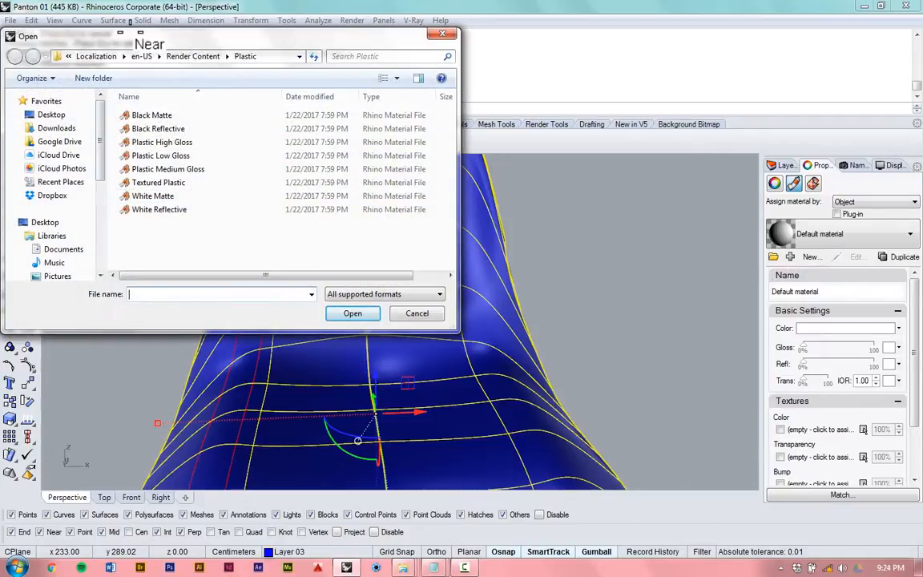
{"action": "left_click", "coordinate": [176, 56]}
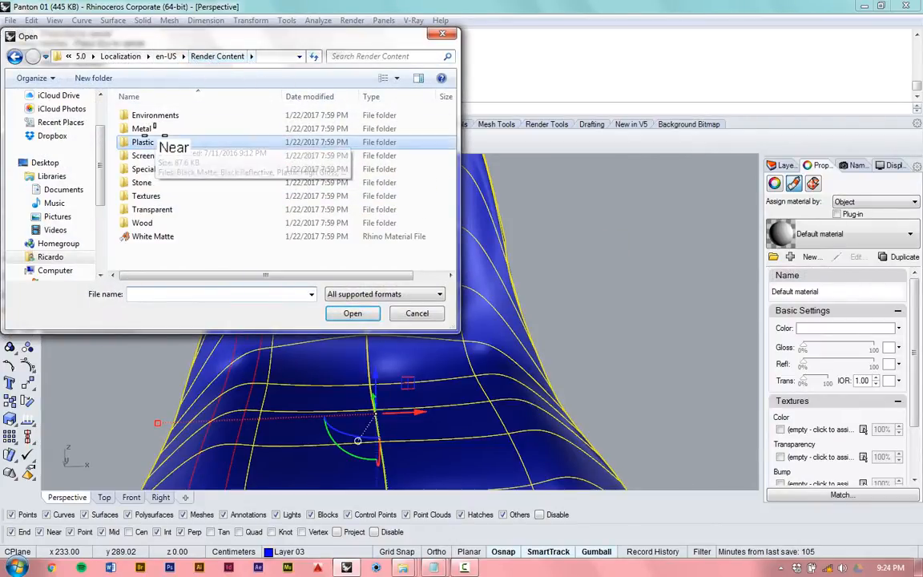
{"action": "double_click", "coordinate": [157, 141]}
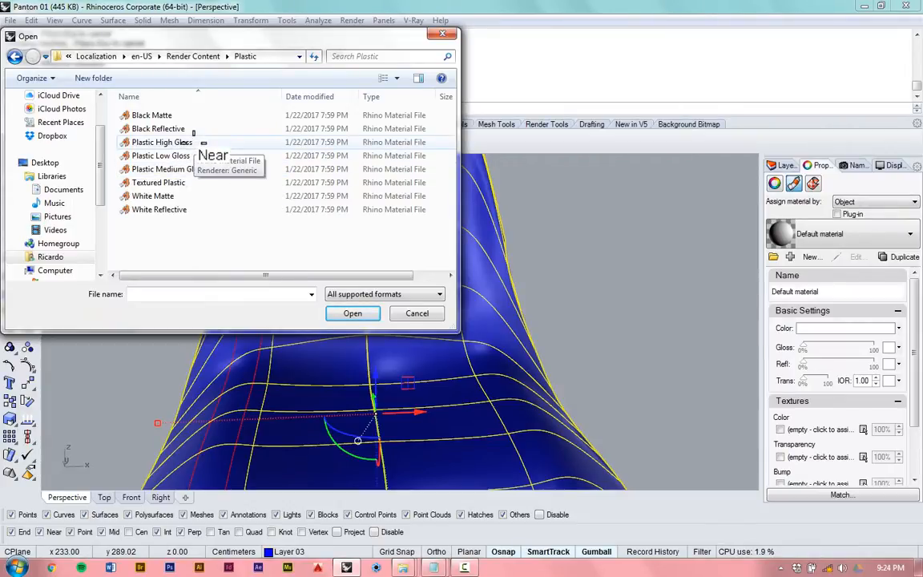
{"action": "double_click", "coordinate": [202, 143]}
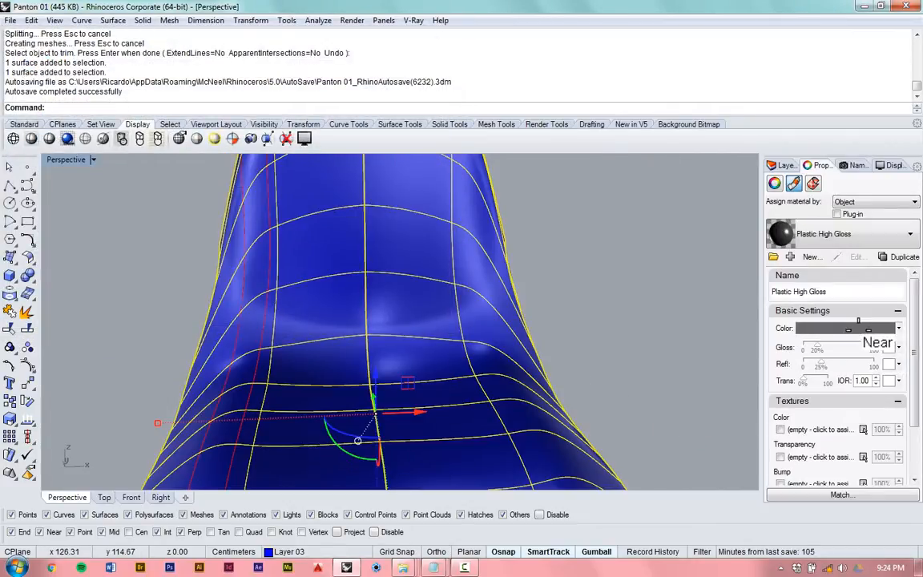
- Set the plastic material's color to a bright blue with hue 213, saturation 255 and value 255
{"action": "left_click", "coordinate": [809, 328]}
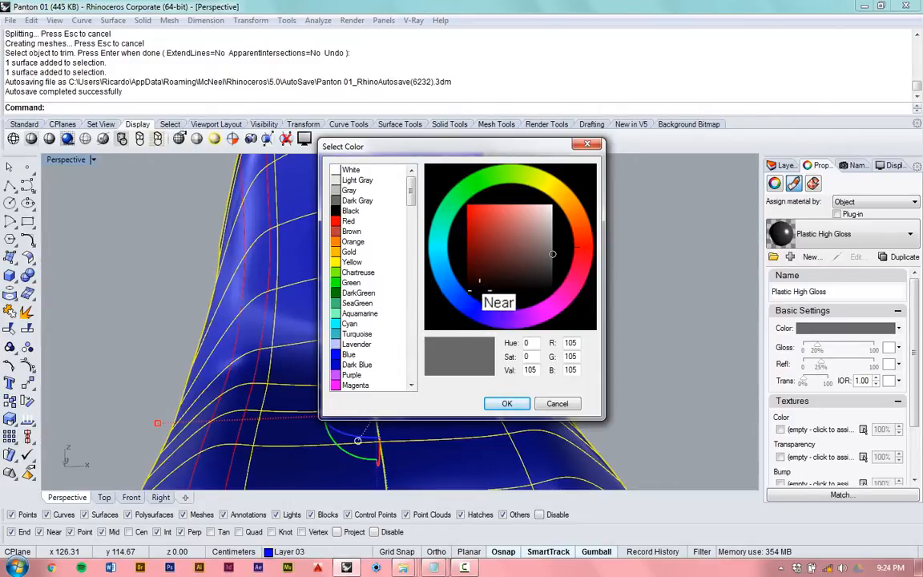
{"action": "mouse_move", "coordinate": [454, 276]}
{"action": "left_mouse_down"}
{"action": "mouse_move", "coordinate": [444, 255]}
{"action": "mouse_move", "coordinate": [450, 289]}
{"action": "left_mouse_up"}
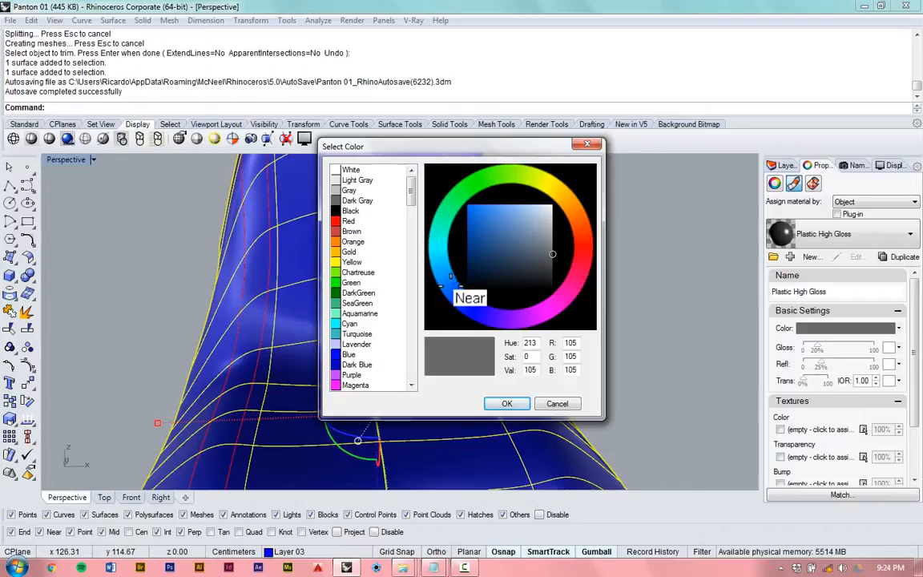
{"action": "left_click_drag", "start_coordinate": [469, 253], "coordinate": [454, 155]}
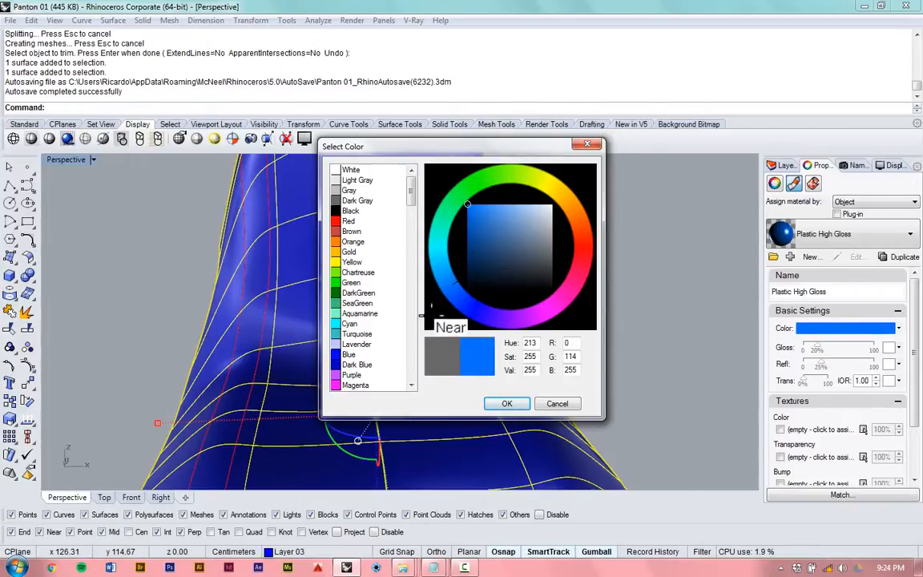
{"action": "left_click", "coordinate": [507, 403]}
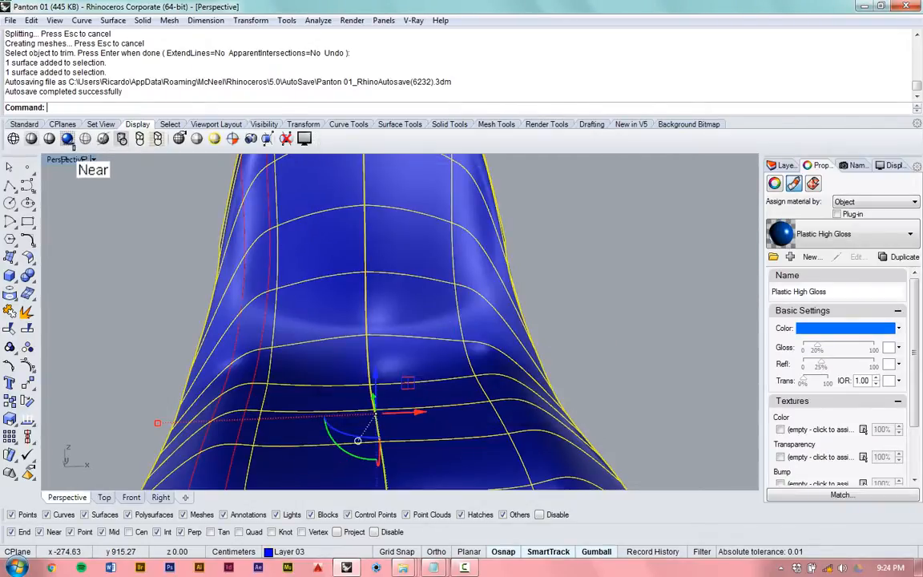
- Set the Perspective viewport to Rendered display mode and deselect the chair surfaces
{"action": "left_click", "coordinate": [64, 159]}
{"action": "left_click", "coordinate": [123, 198]}
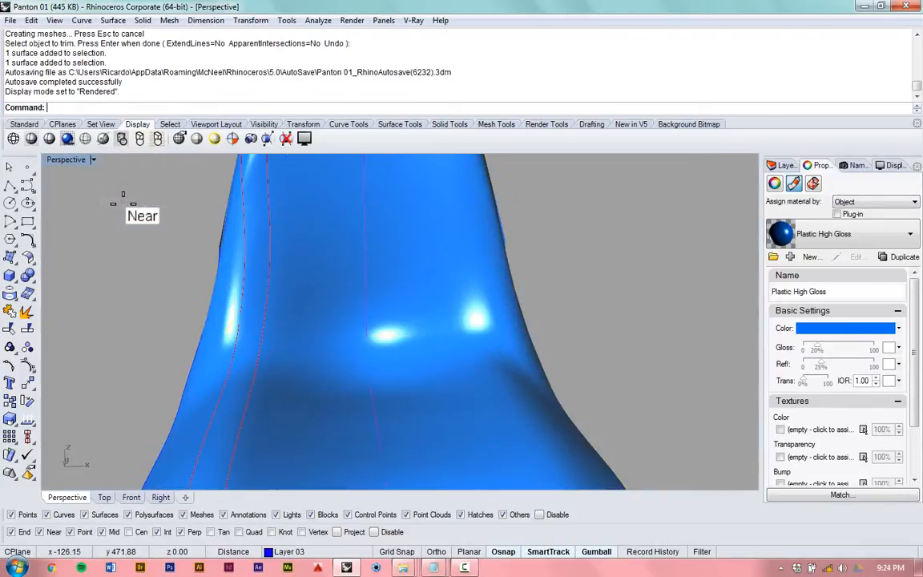
{"action": "left_click", "coordinate": [123, 203]}
- Examine the whole rendered glossy blue chair from both sides, from a low angle and from above
{"action": "right_click_drag", "start_coordinate": [467, 279], "coordinate": [376, 249]}
{"action": "scroll", "coordinate": [480, 181], "scroll_direction": "down", "scroll_amount": 8}
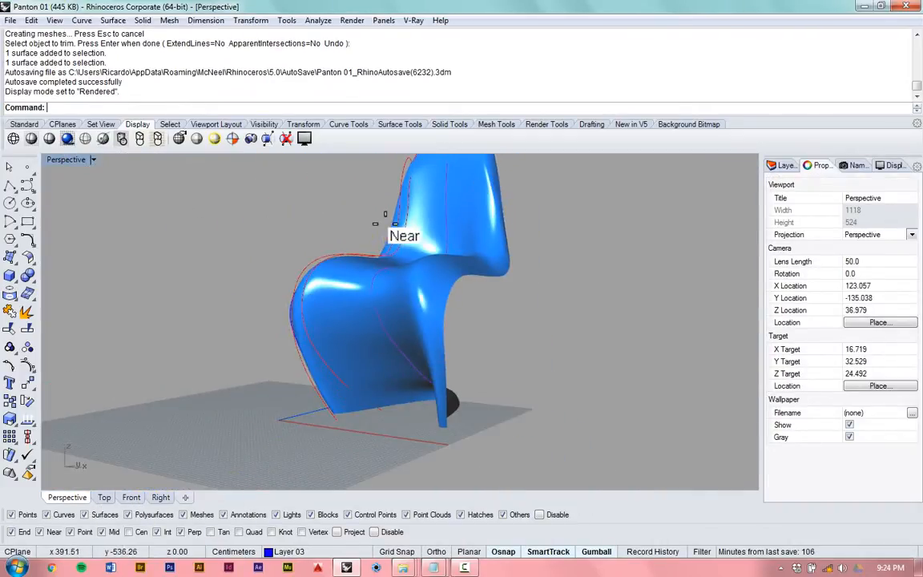
{"action": "right_click_drag", "start_coordinate": [475, 261], "coordinate": [215, 212]}
{"action": "right_click_drag", "start_coordinate": [129, 237], "coordinate": [450, 273]}
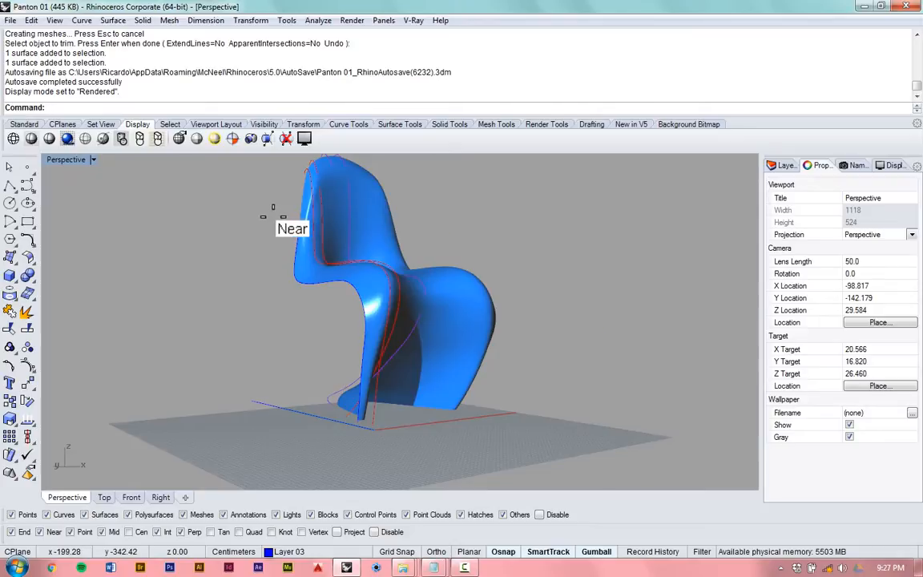
{"action": "scroll", "coordinate": [280, 226], "scroll_direction": "up", "scroll_amount": 3}
{"action": "scroll", "coordinate": [340, 308], "scroll_direction": "down", "scroll_amount": 3}
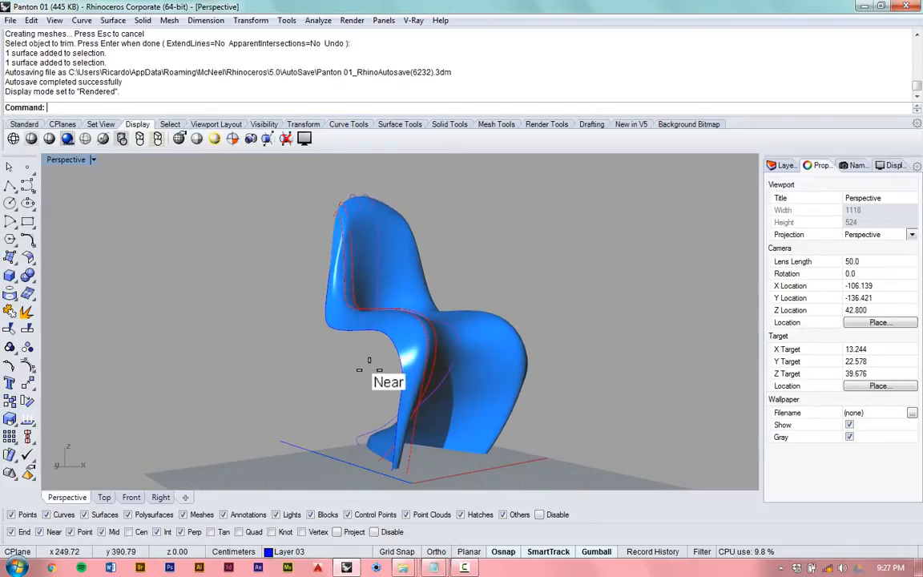
{"action": "right_click_drag", "start_coordinate": [387, 416], "coordinate": [375, 394]}
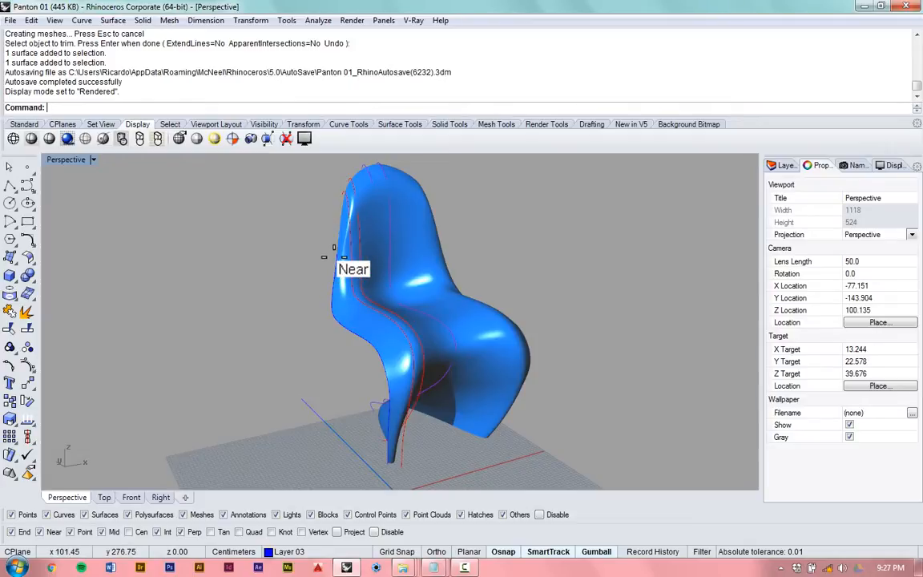
{"action": "right_click_drag", "start_coordinate": [334, 242], "coordinate": [302, 236]}
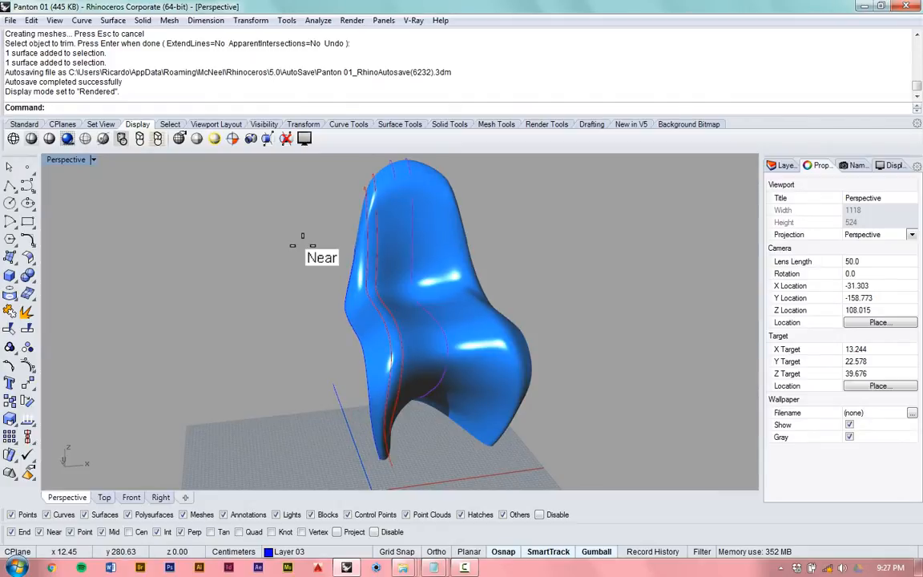
{"action": "right_click_drag", "start_coordinate": [490, 299], "coordinate": [402, 350]}
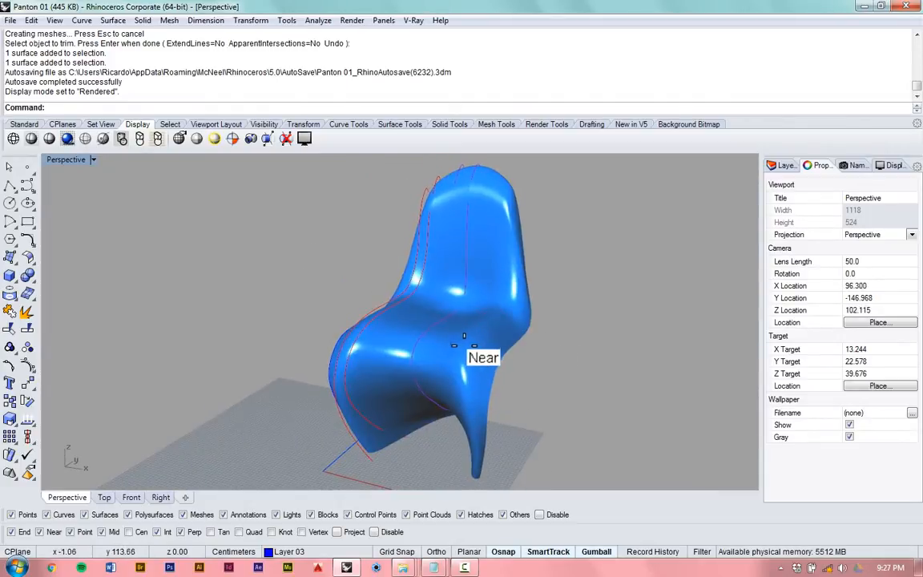